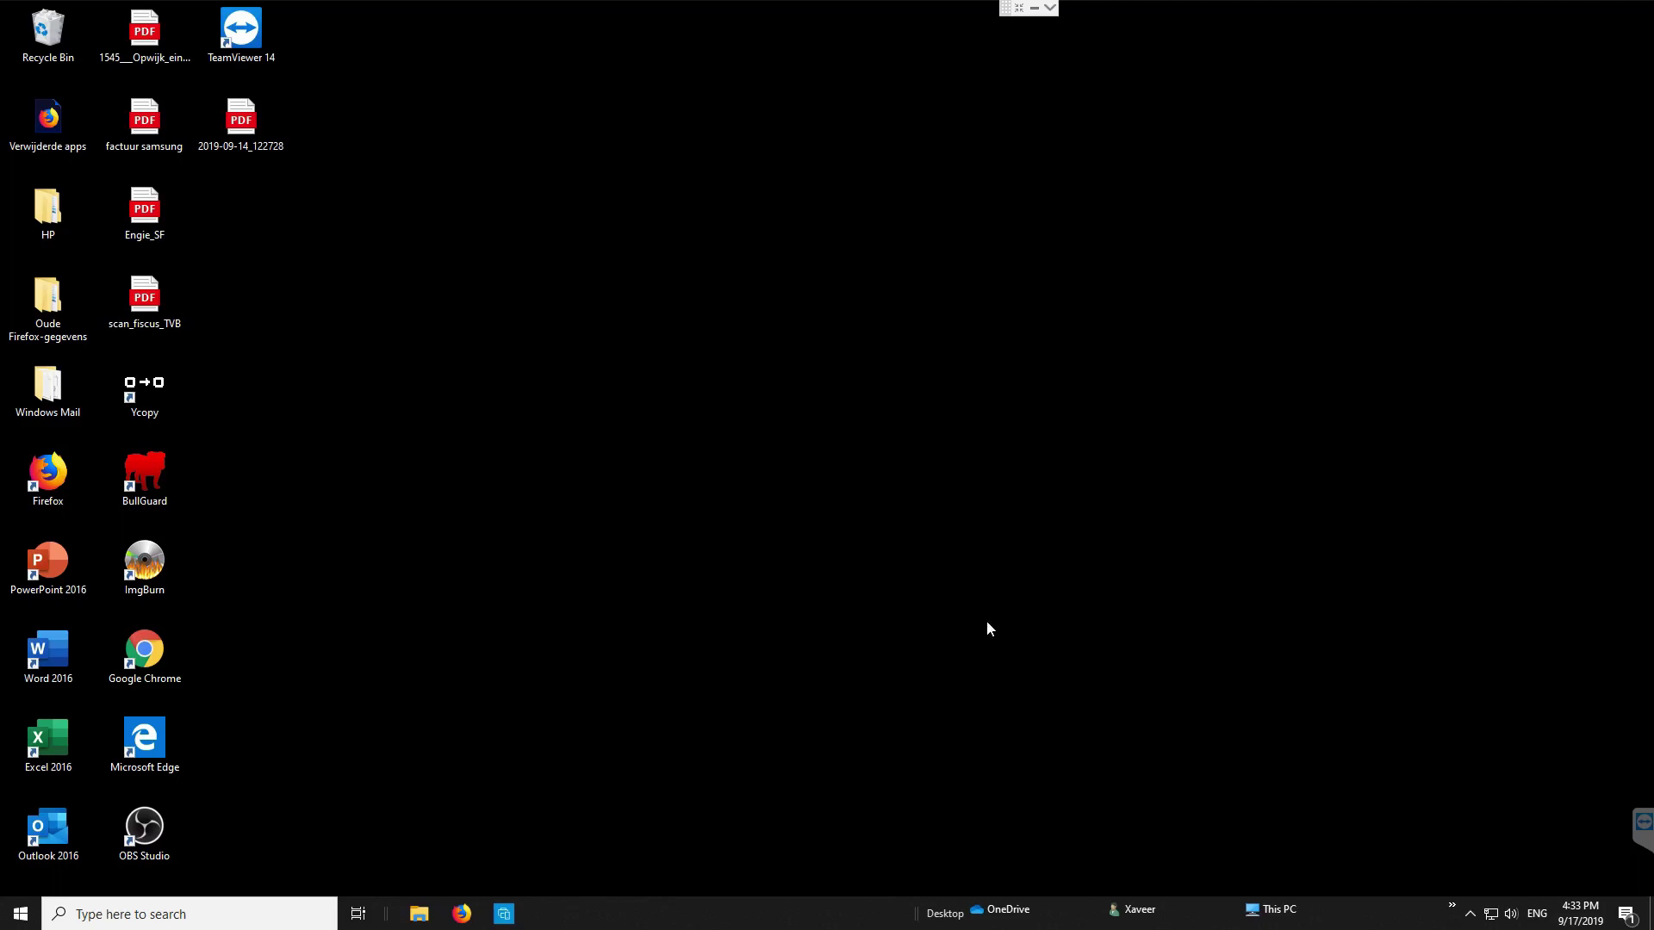
Step: Check the active network's profile in the Network & Internet connection properties and close the settings
{"action": "right_click", "coordinate": [1491, 922]}
{"action": "left_click", "coordinate": [1491, 899]}
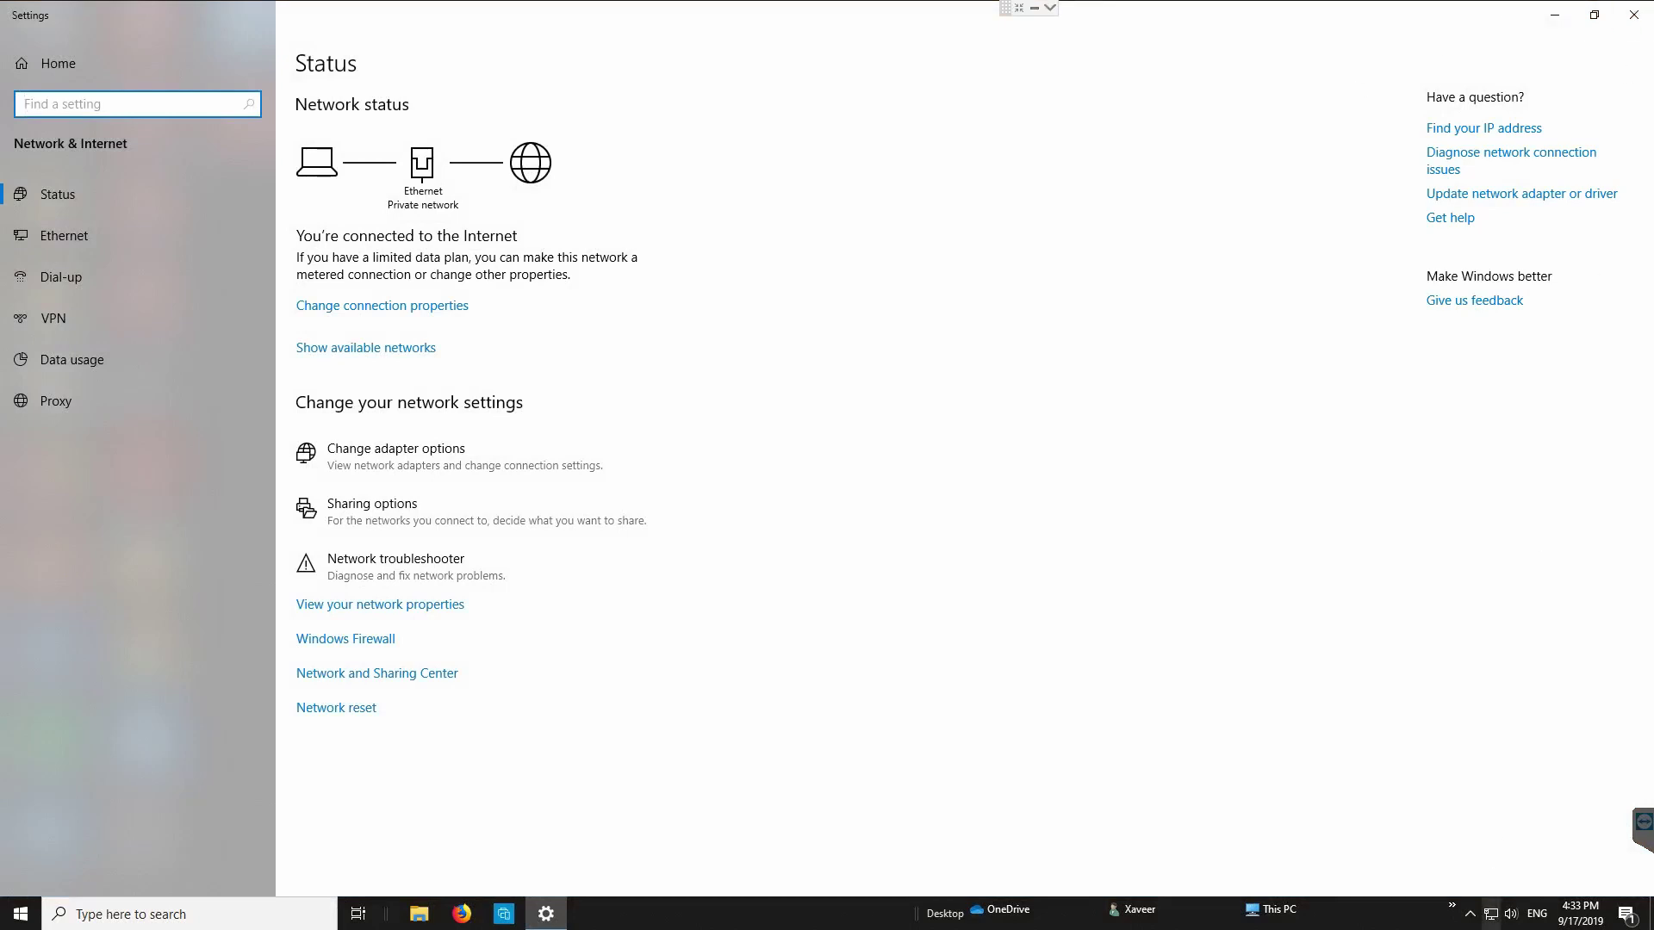
{"action": "right_click", "coordinate": [1493, 922]}
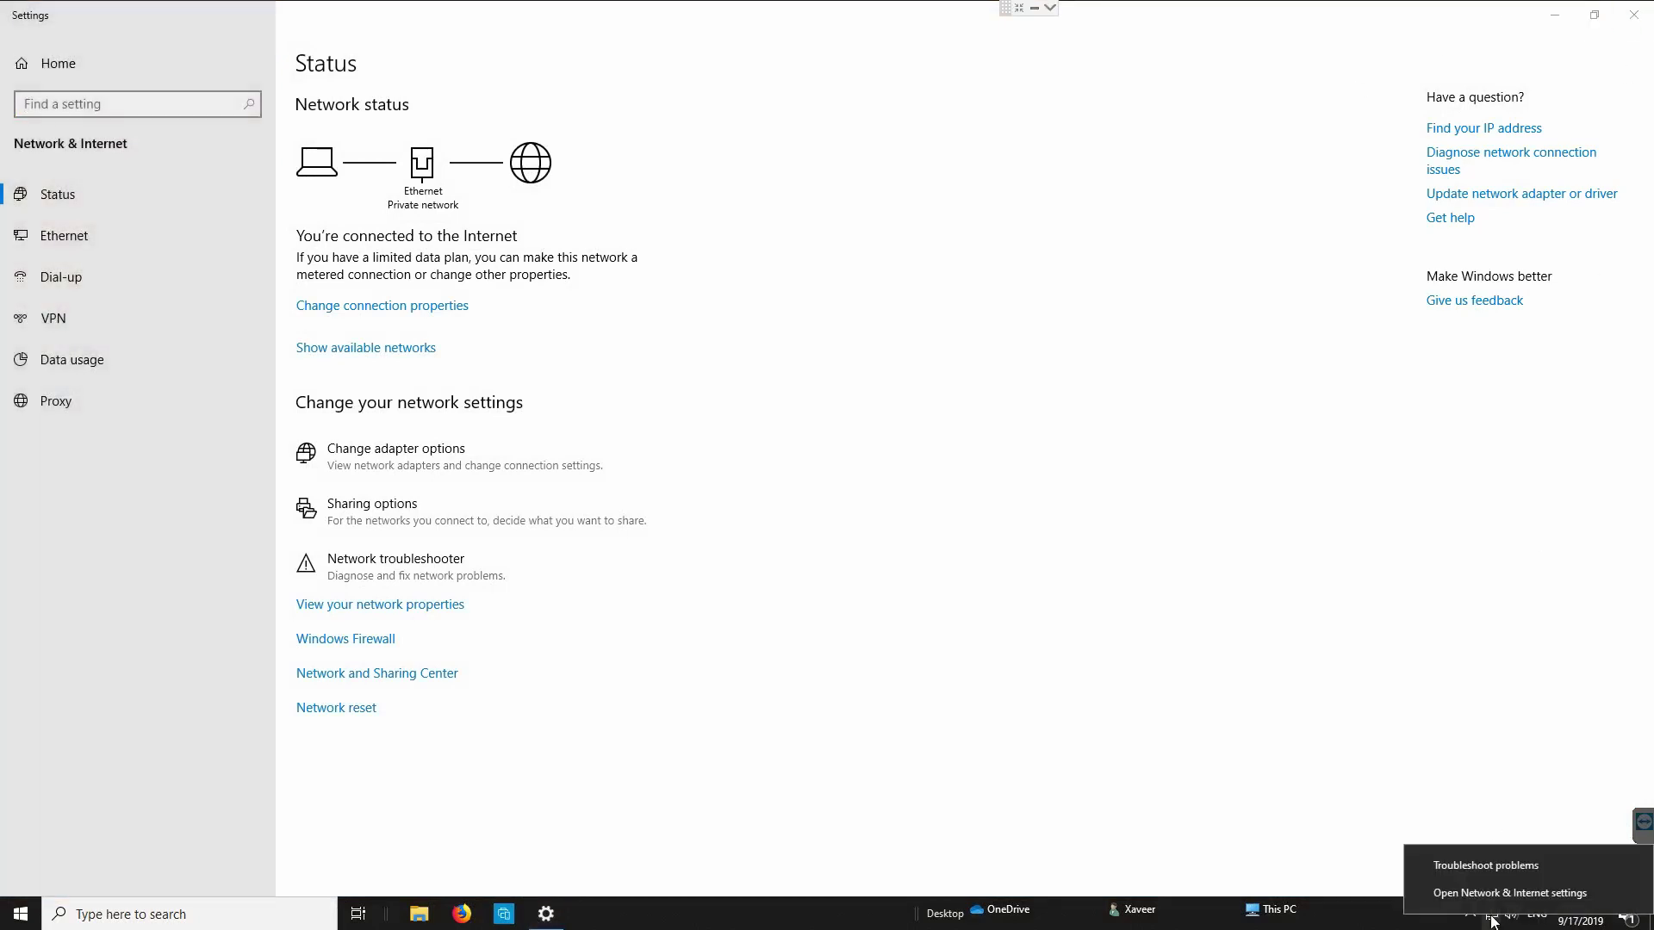
{"action": "left_click", "coordinate": [1488, 894]}
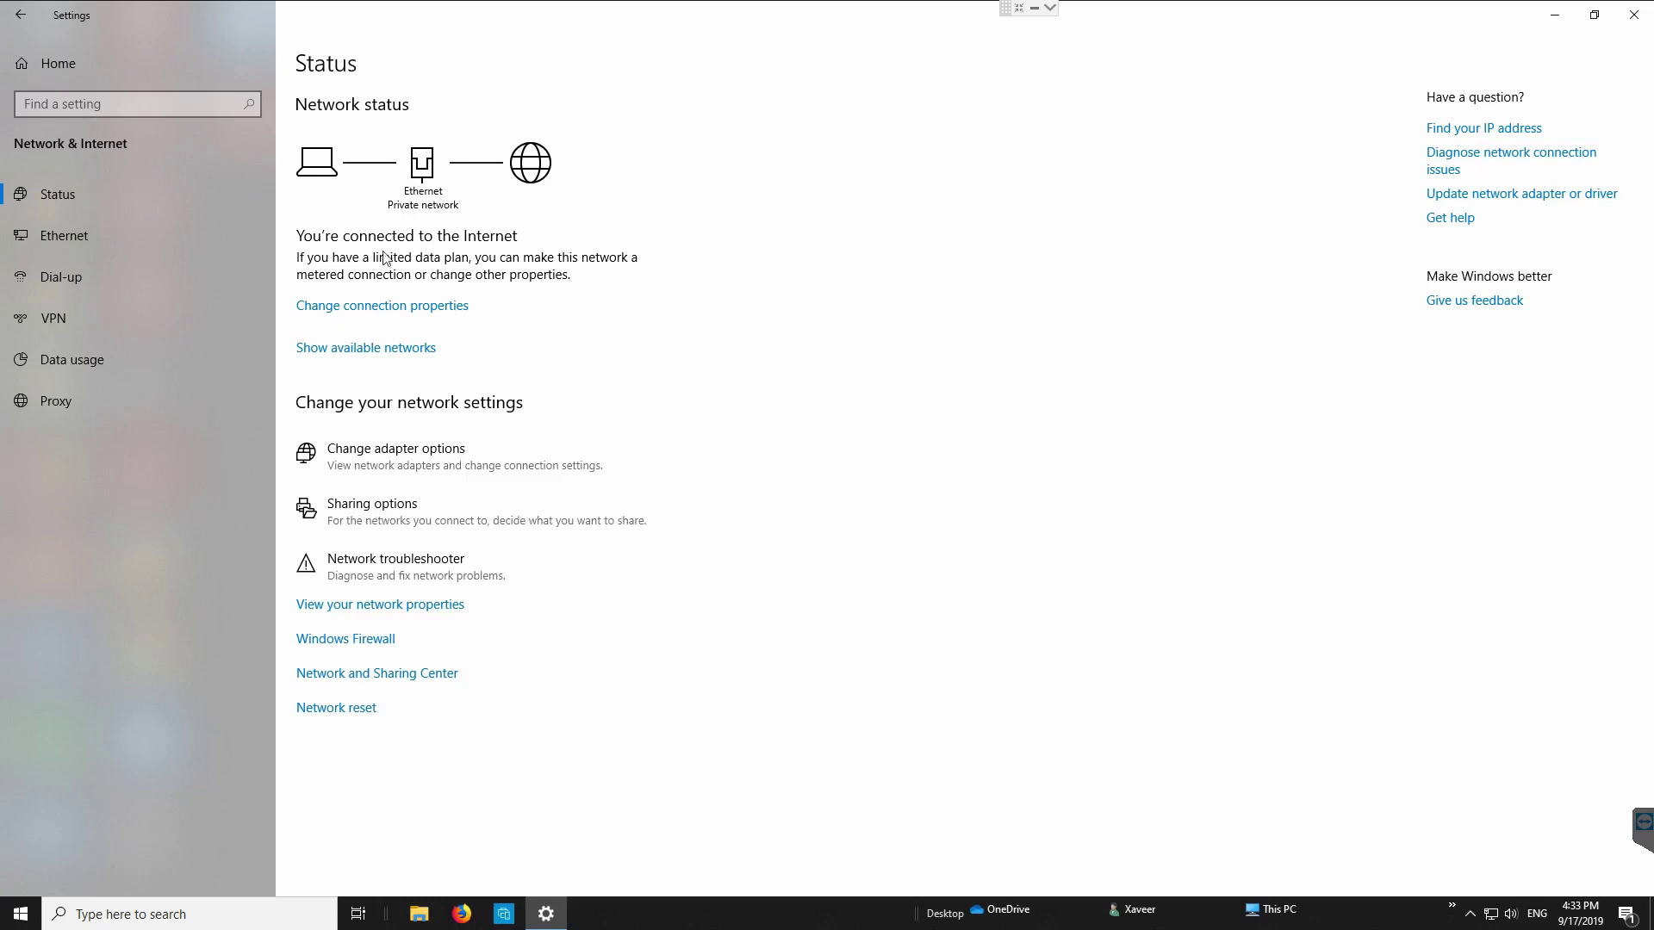
{"action": "left_click", "coordinate": [371, 312]}
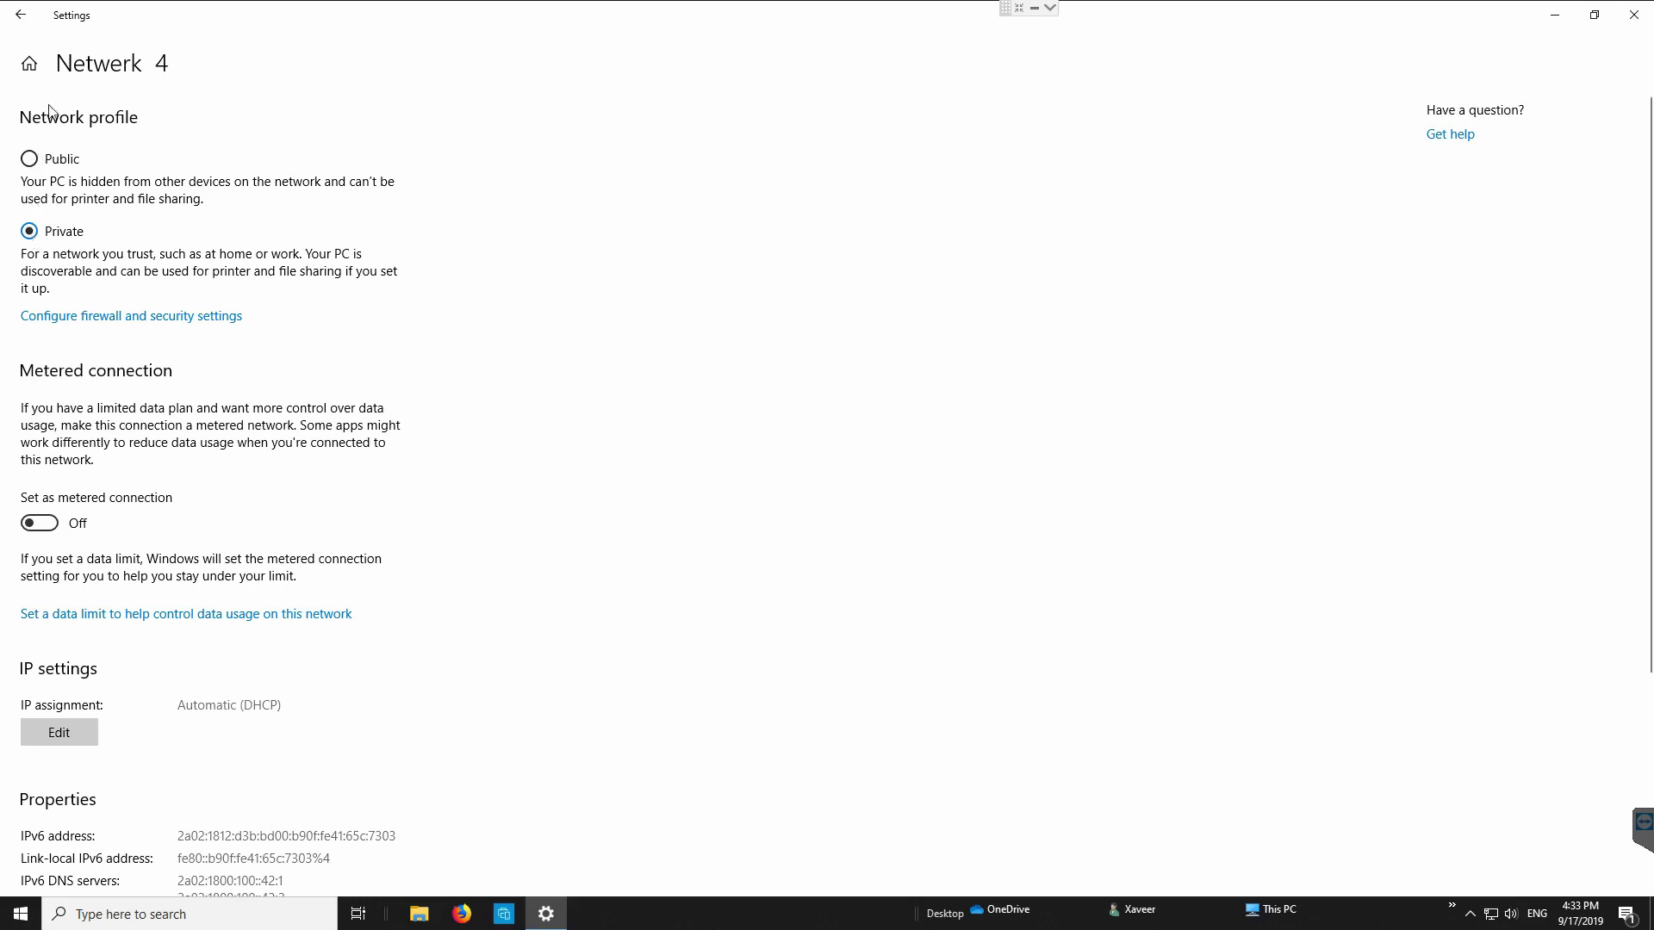
{"action": "left_click", "coordinate": [20, 17]}
{"action": "left_click", "coordinate": [21, 17]}
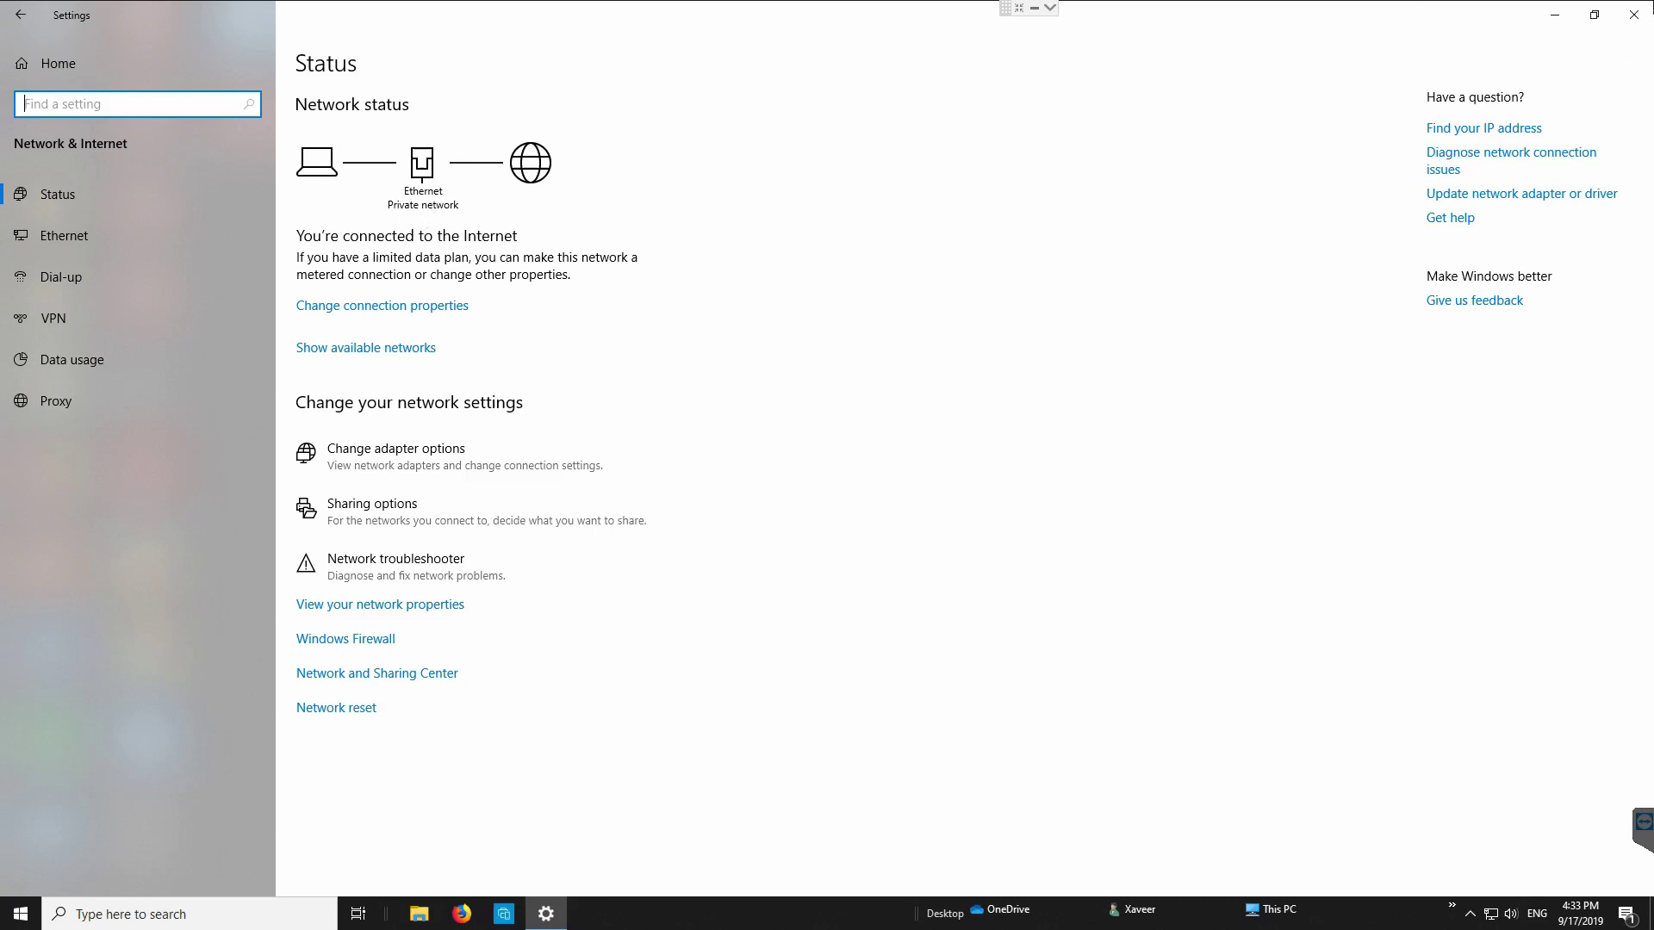
{"action": "left_click", "coordinate": [1643, 16]}
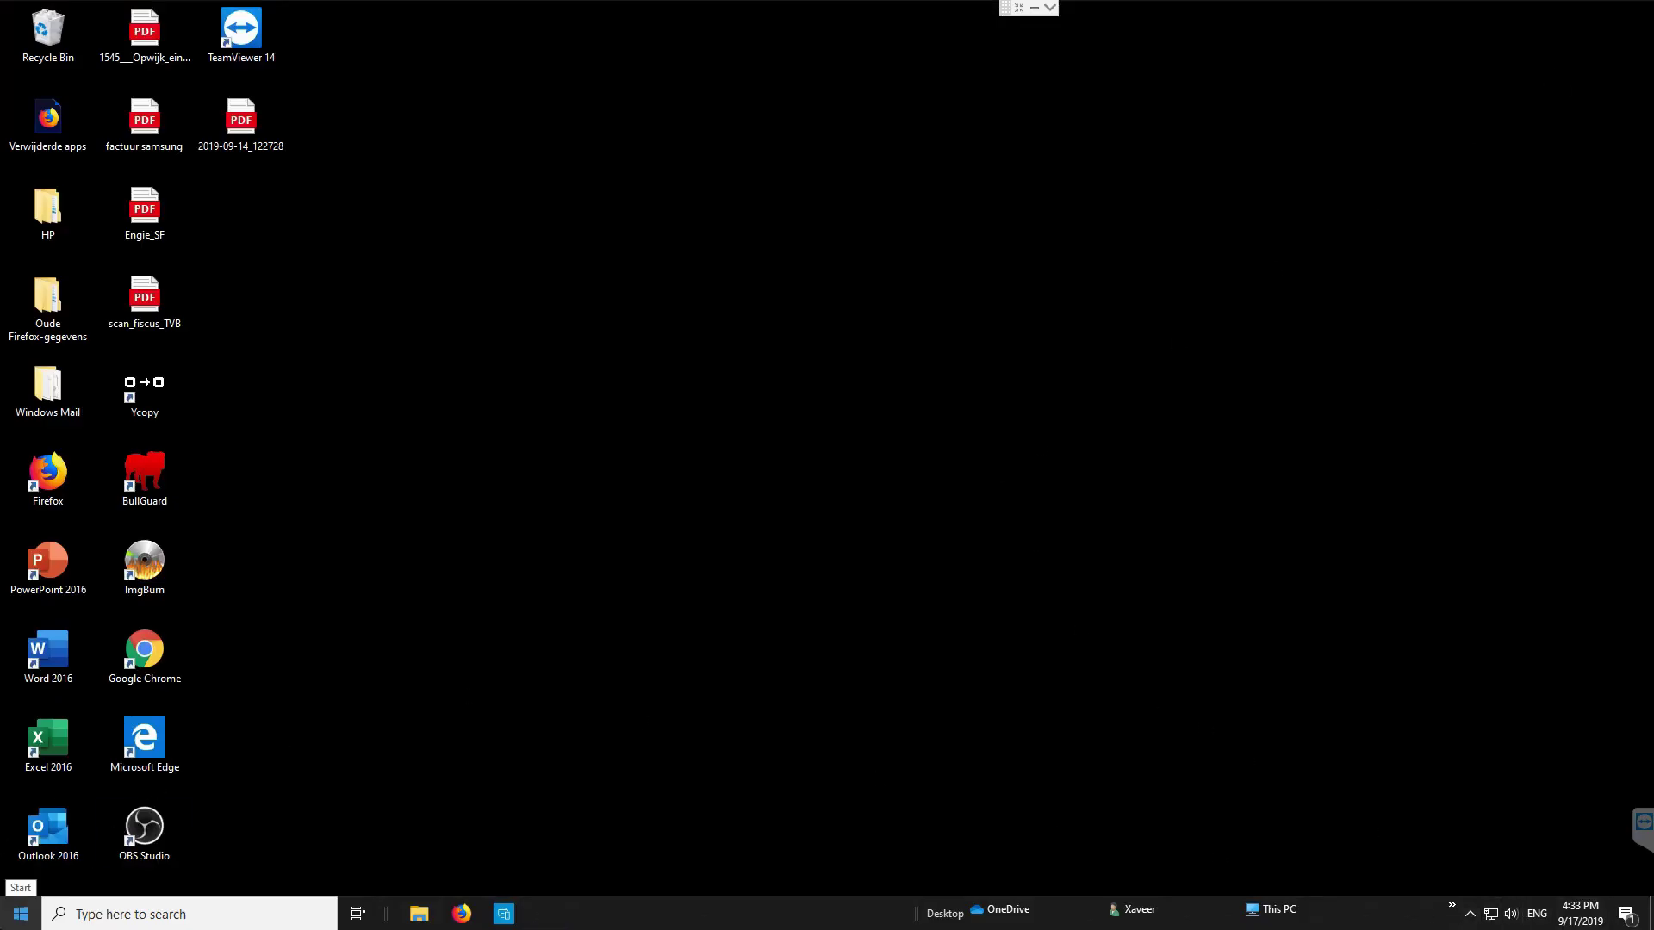
{"action": "left_click", "coordinate": [21, 913]}
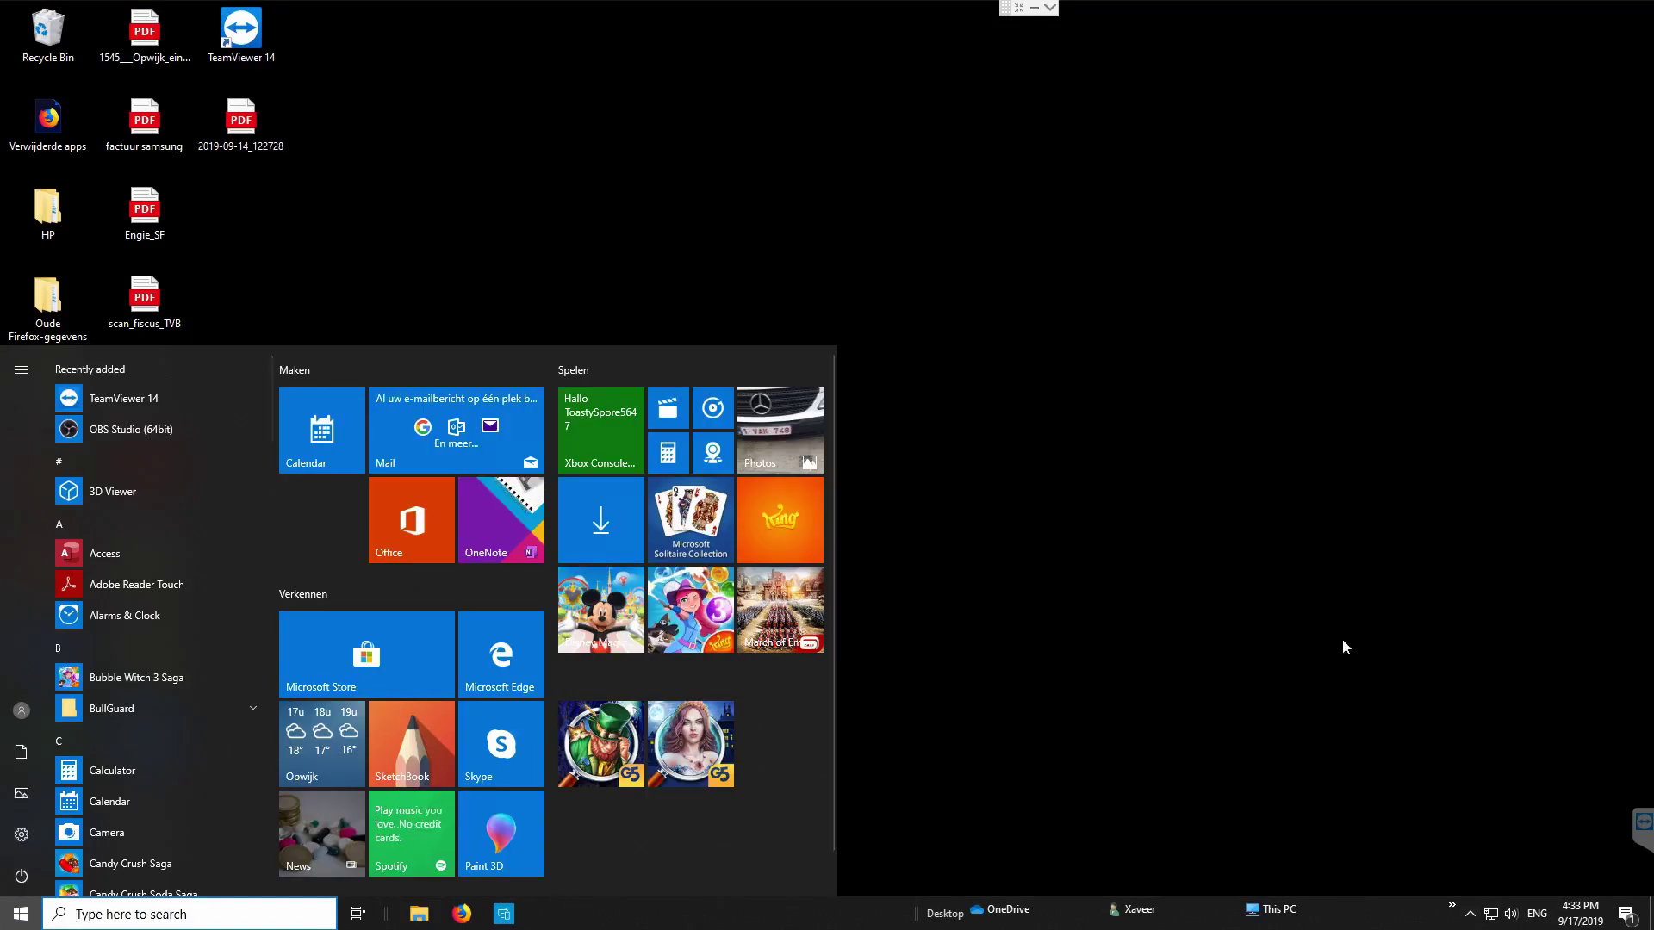
{"action": "left_click", "coordinate": [1344, 646]}
Step: Review the advanced sharing options for the private profile and all networks, and close the settings windows
{"action": "right_click", "coordinate": [1492, 914]}
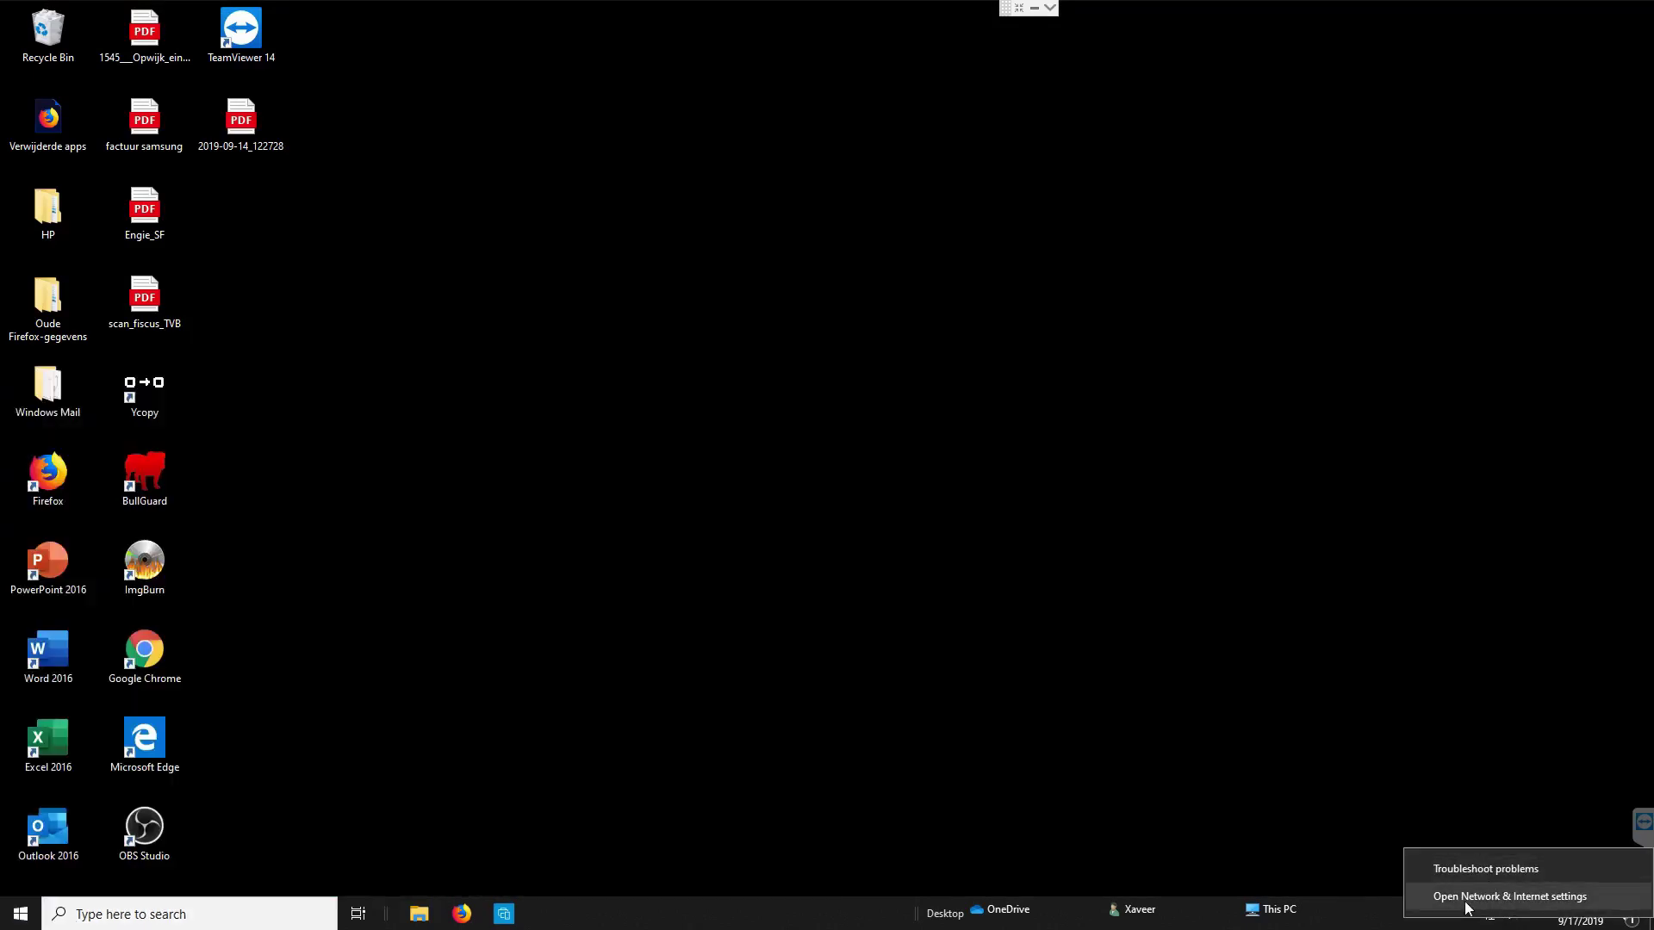
{"action": "left_click", "coordinate": [1467, 897]}
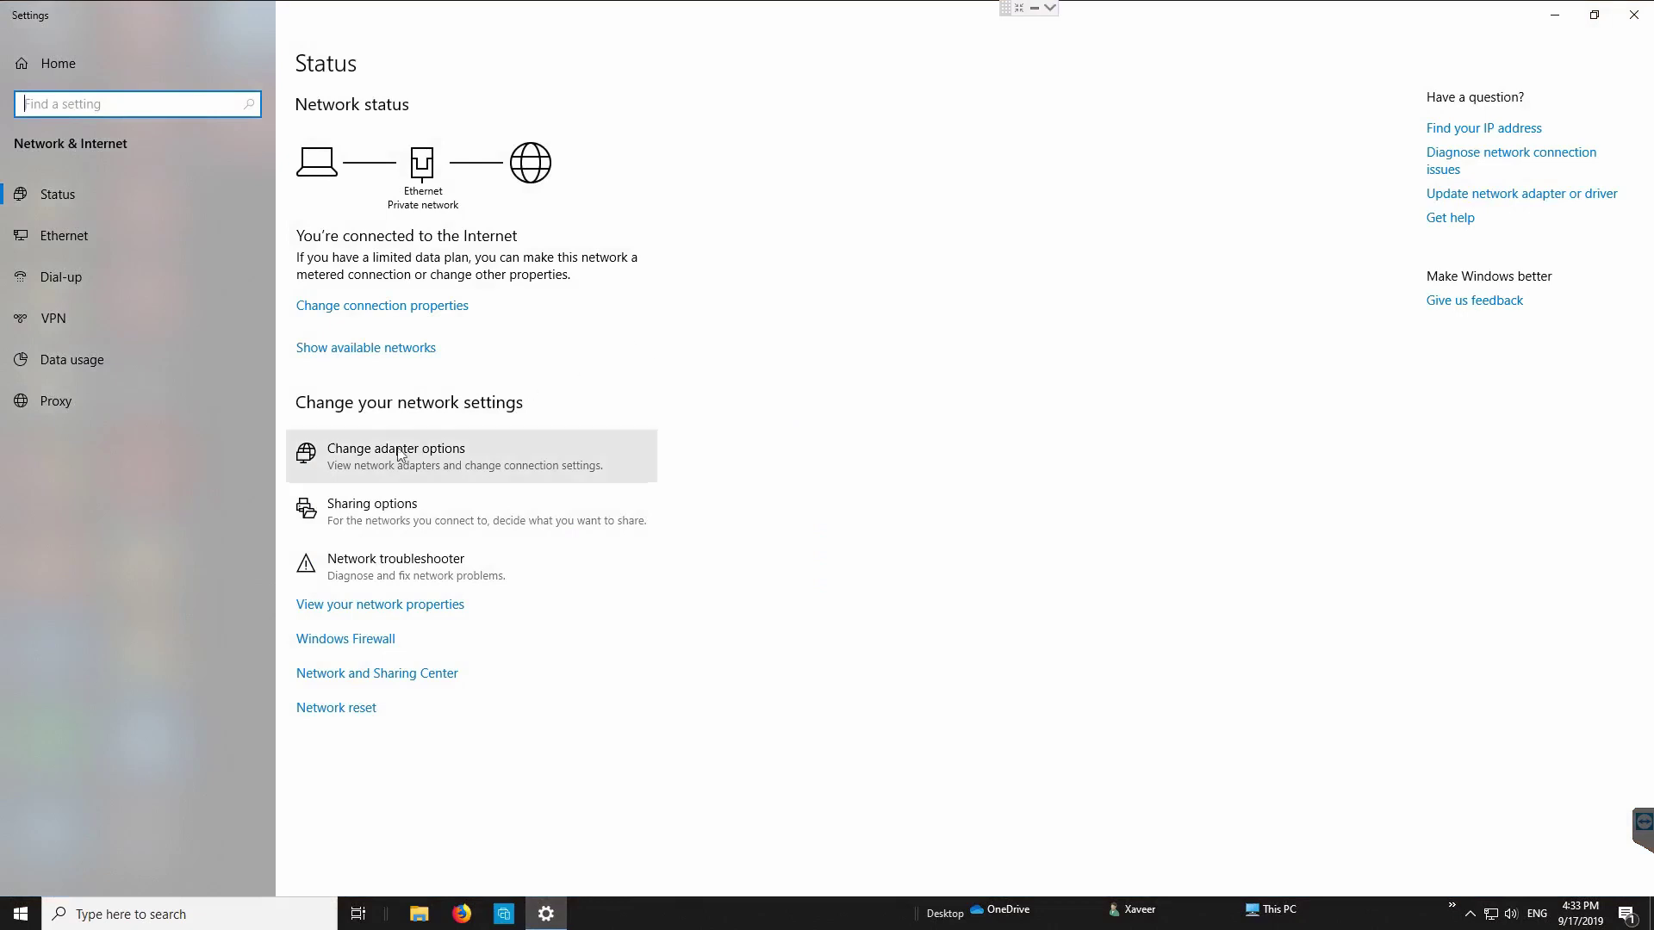
{"action": "left_click", "coordinate": [379, 515]}
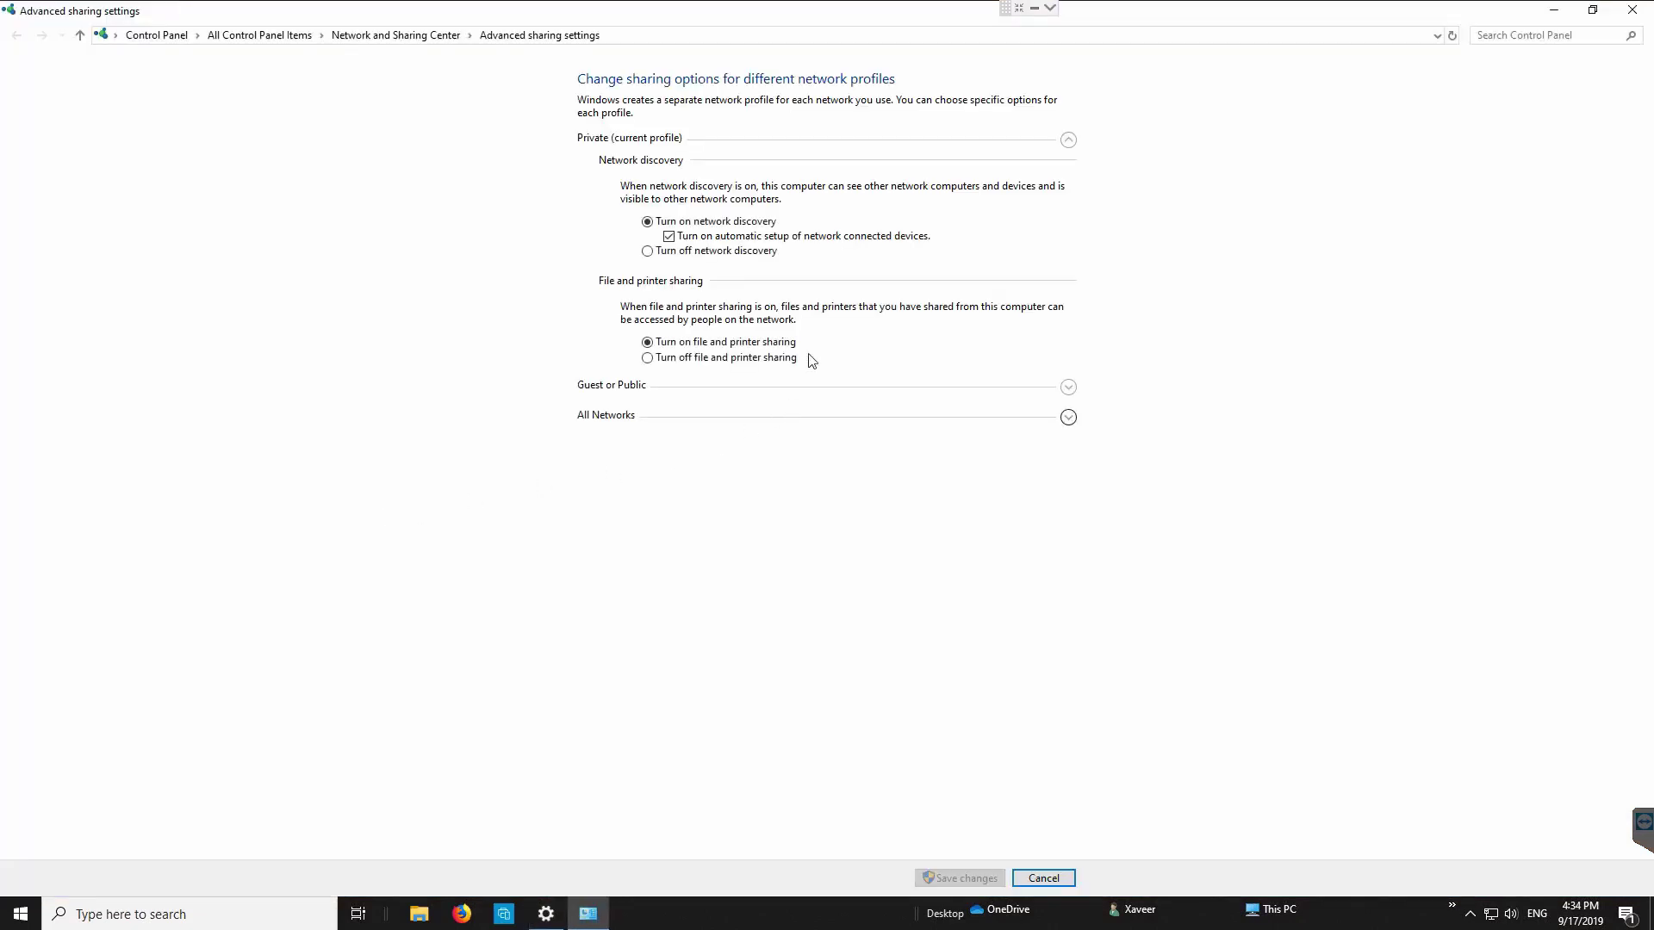
{"action": "left_click", "coordinate": [651, 420]}
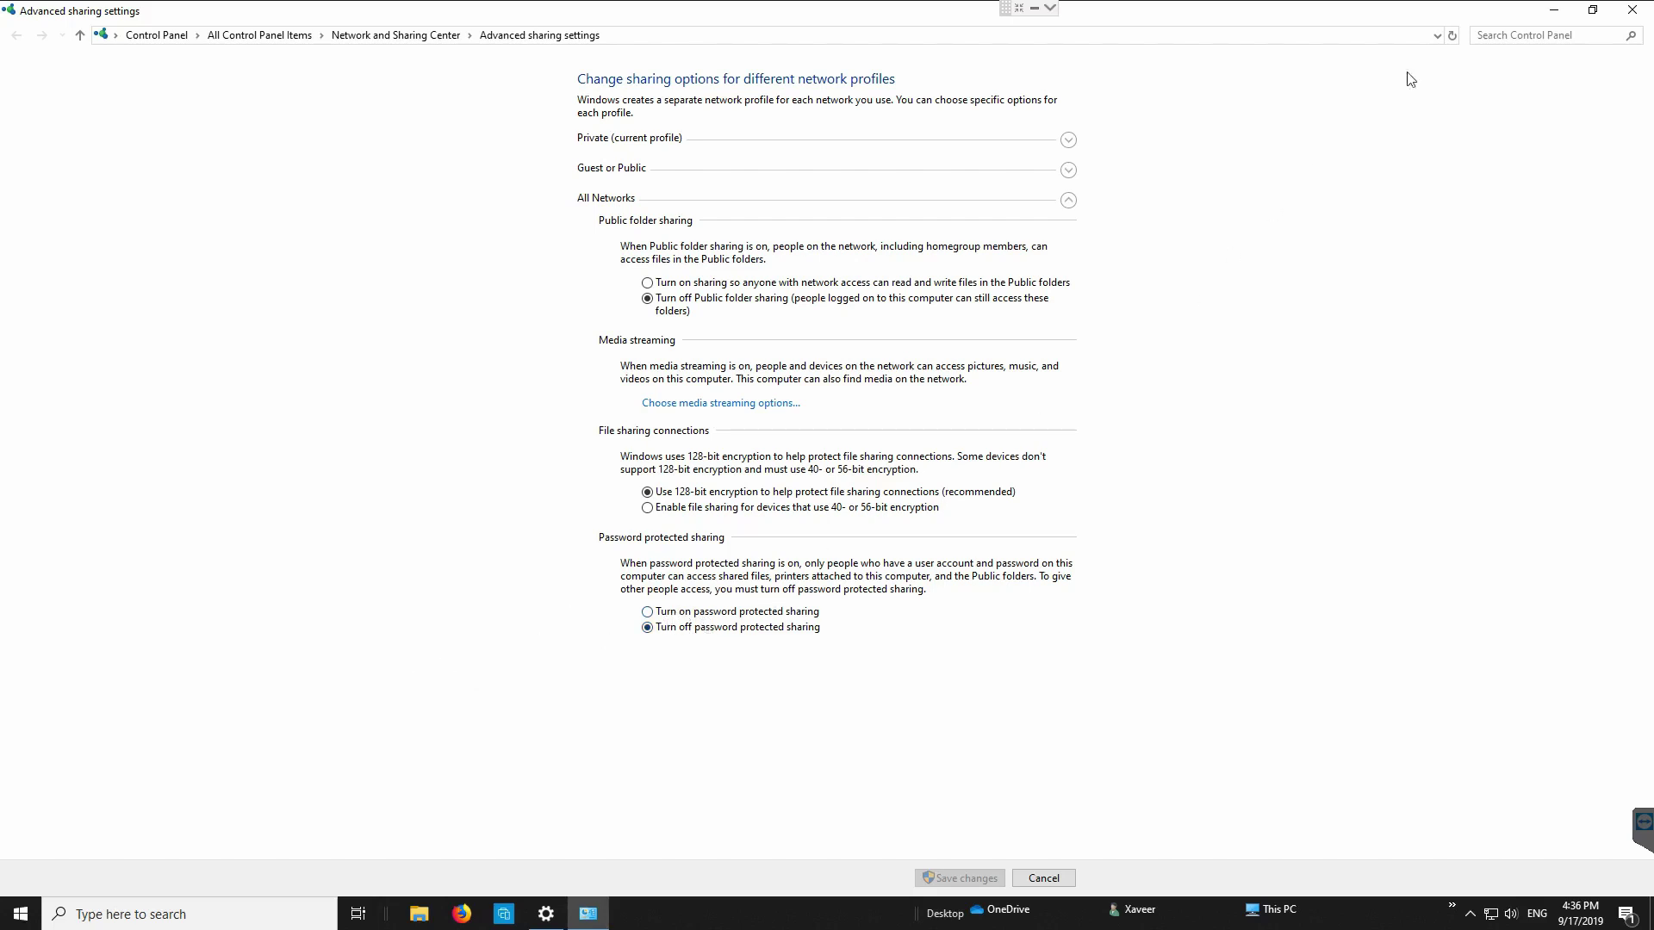
{"action": "left_click", "coordinate": [1633, 12]}
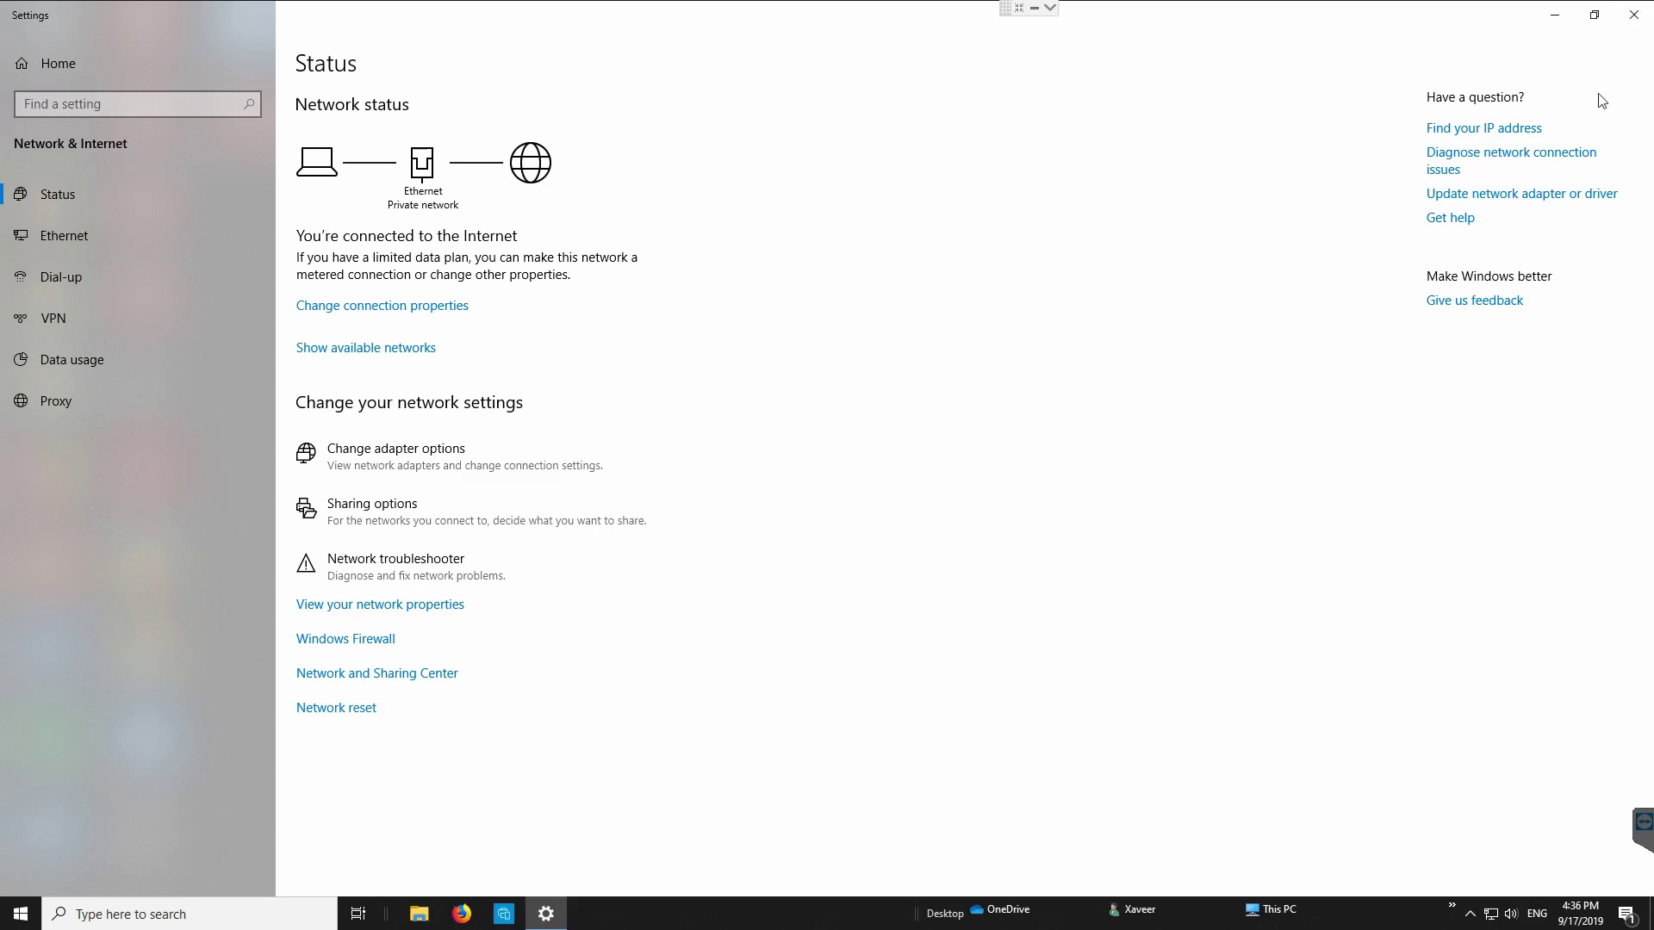
{"action": "left_click", "coordinate": [1635, 19]}
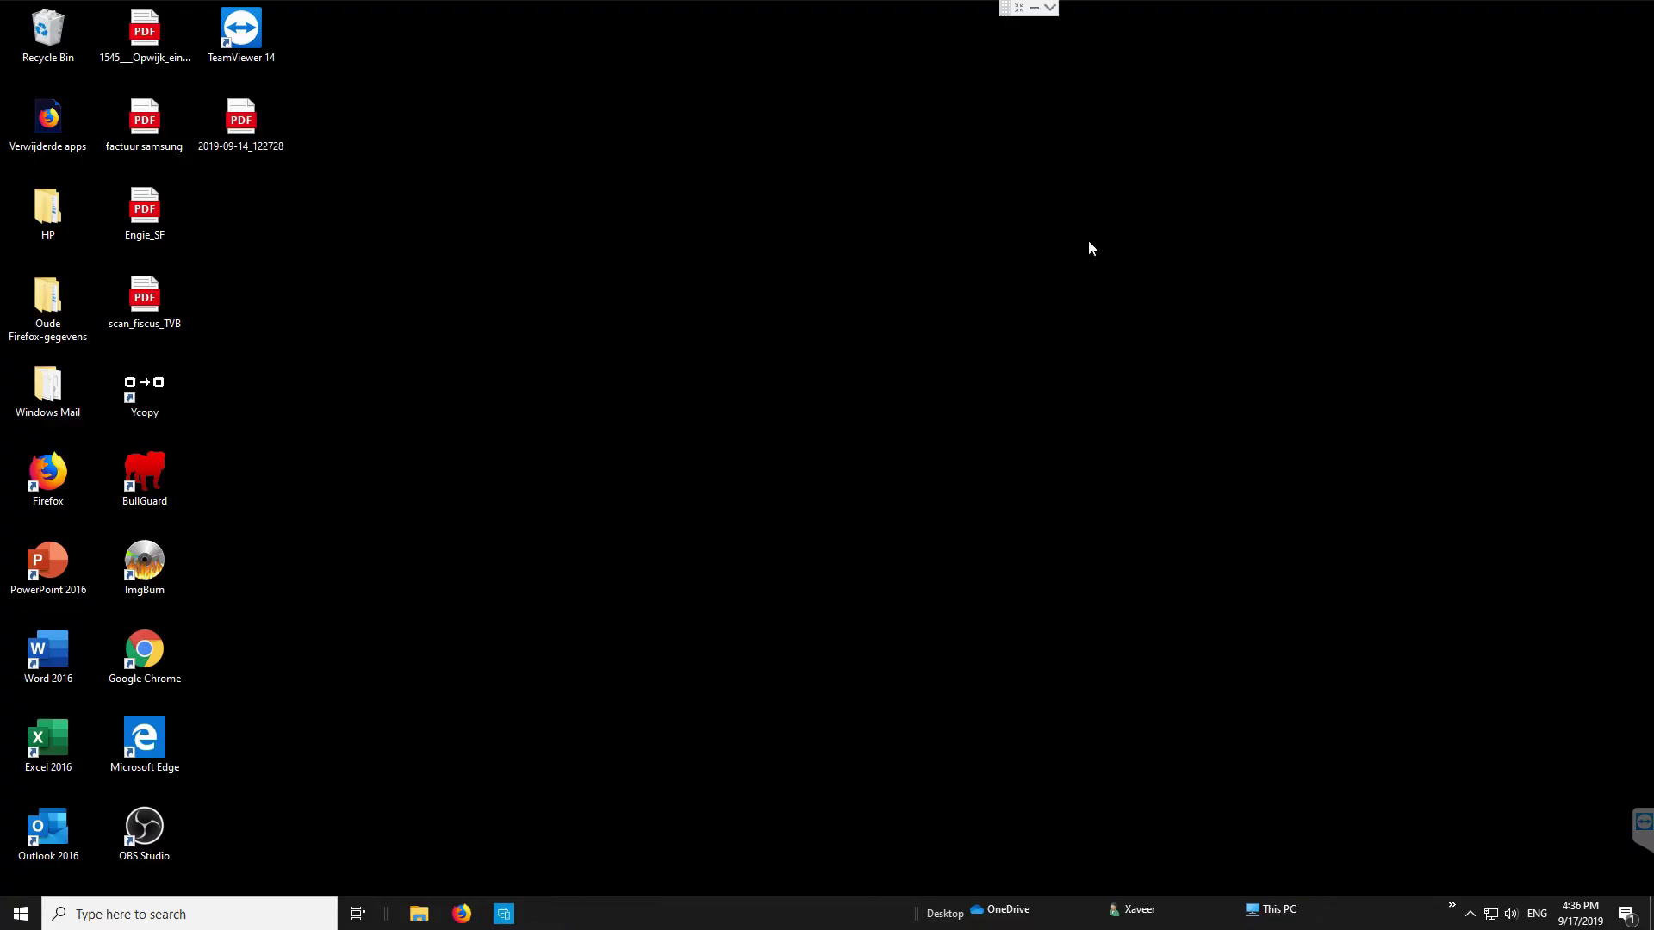
Step: Open the Backup (F:) drive in File Explorer and select Shared Folder
{"action": "left_click", "coordinate": [430, 920]}
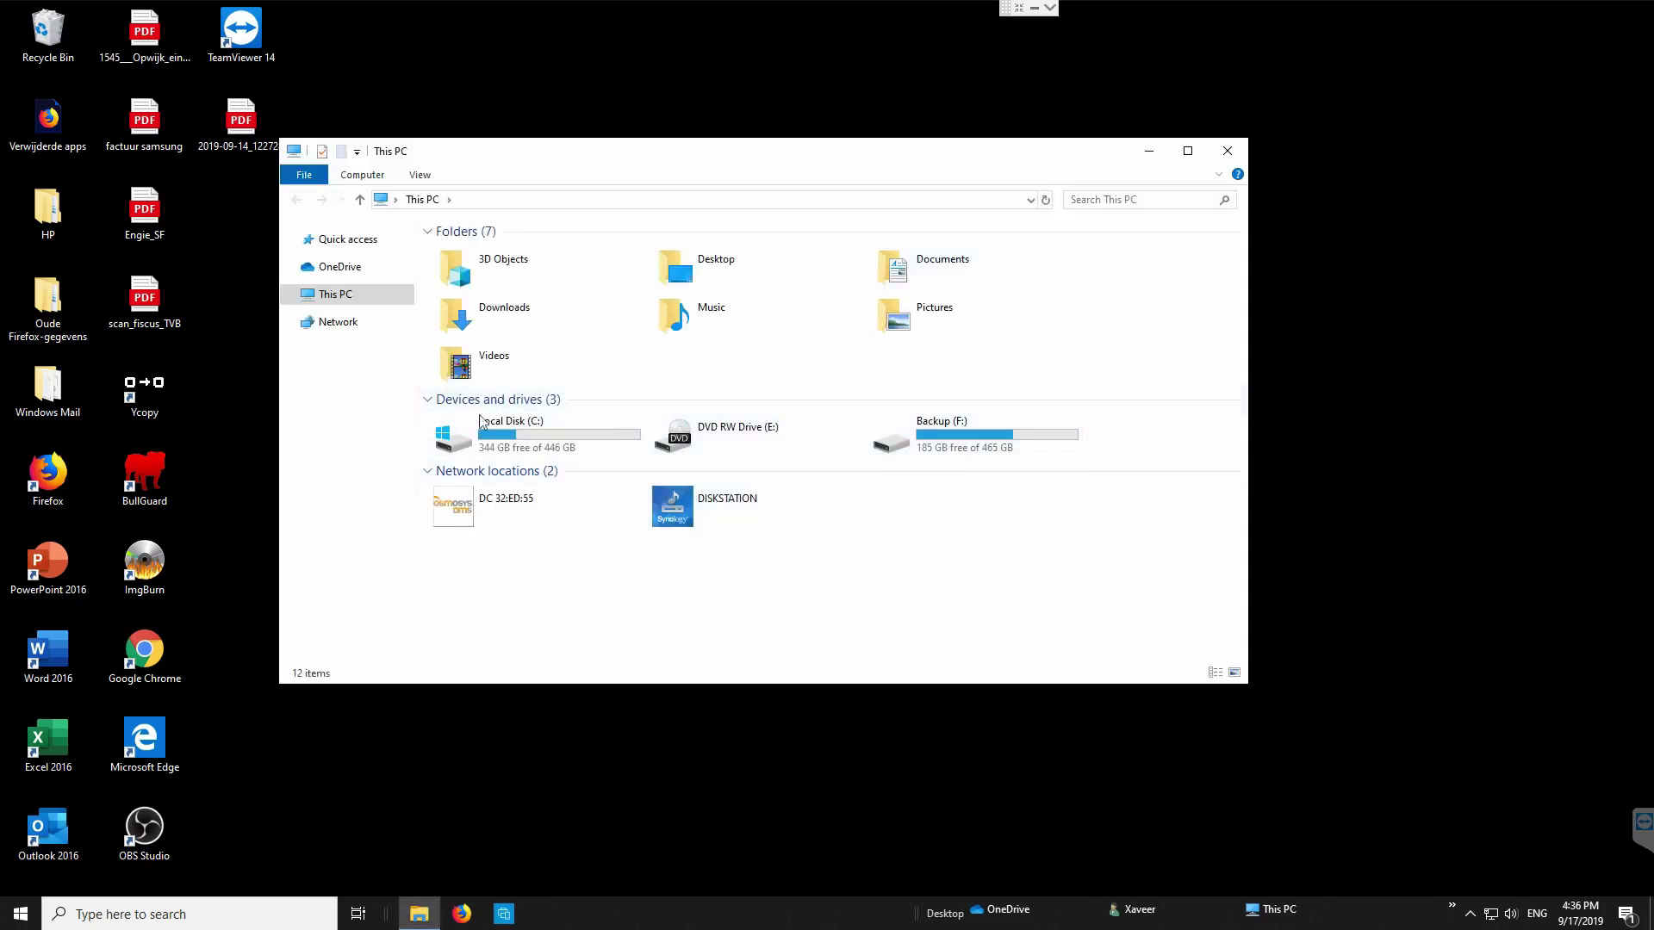
{"action": "left_click", "coordinate": [991, 435]}
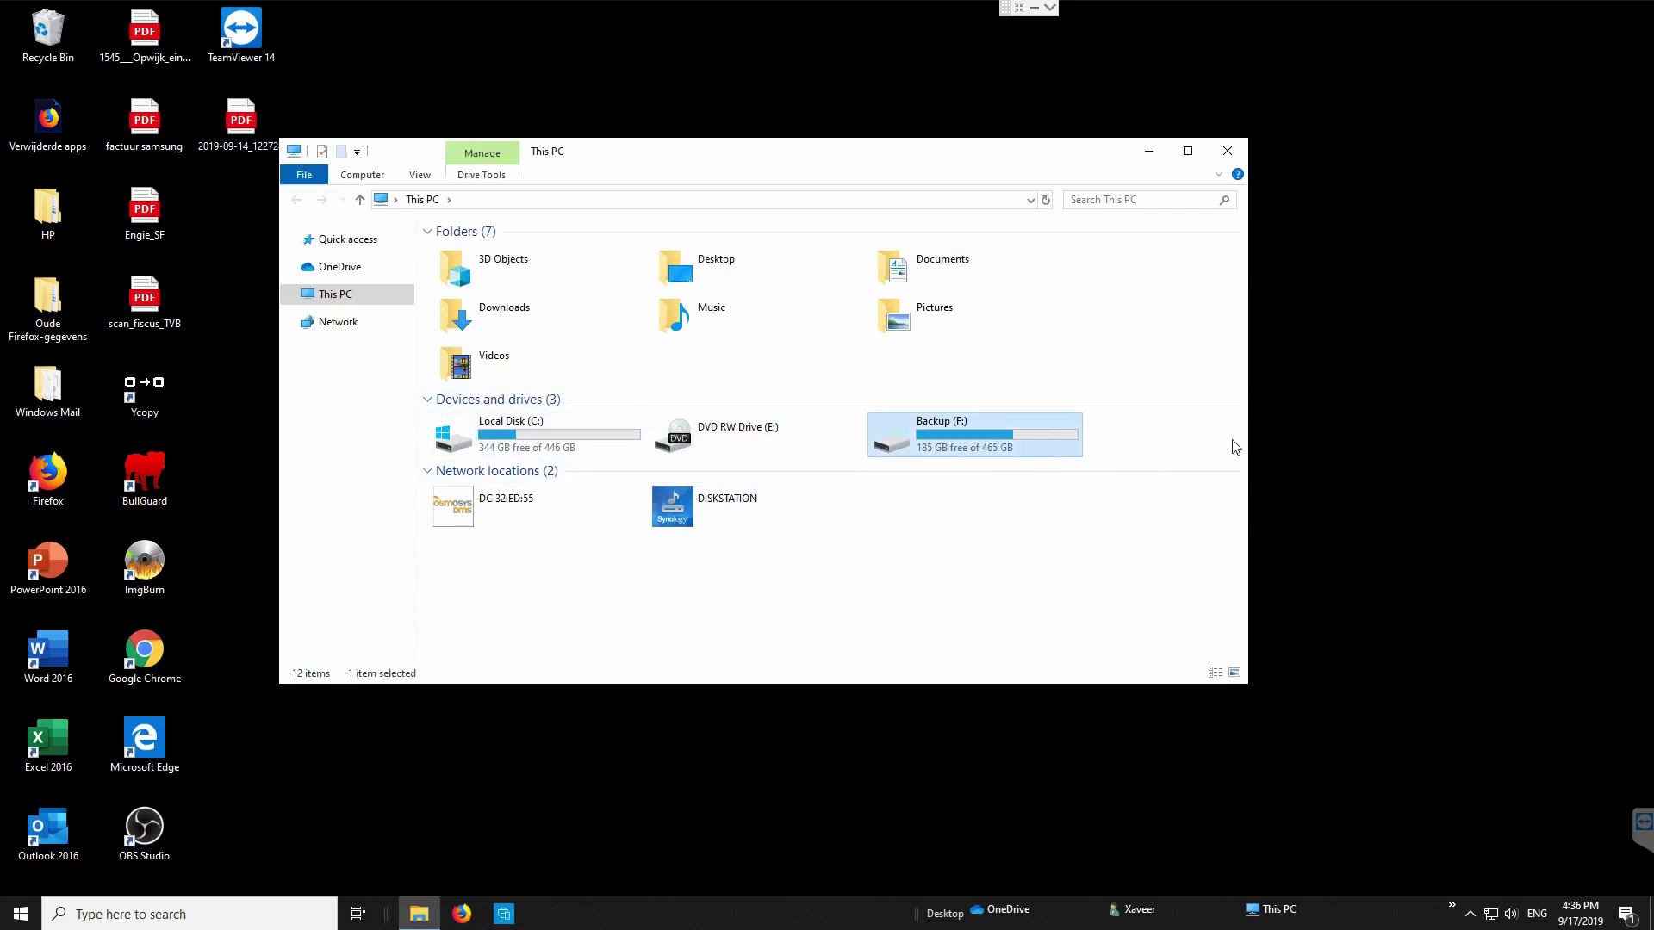
{"action": "left_click", "coordinate": [1126, 334]}
{"action": "double_click", "coordinate": [958, 432]}
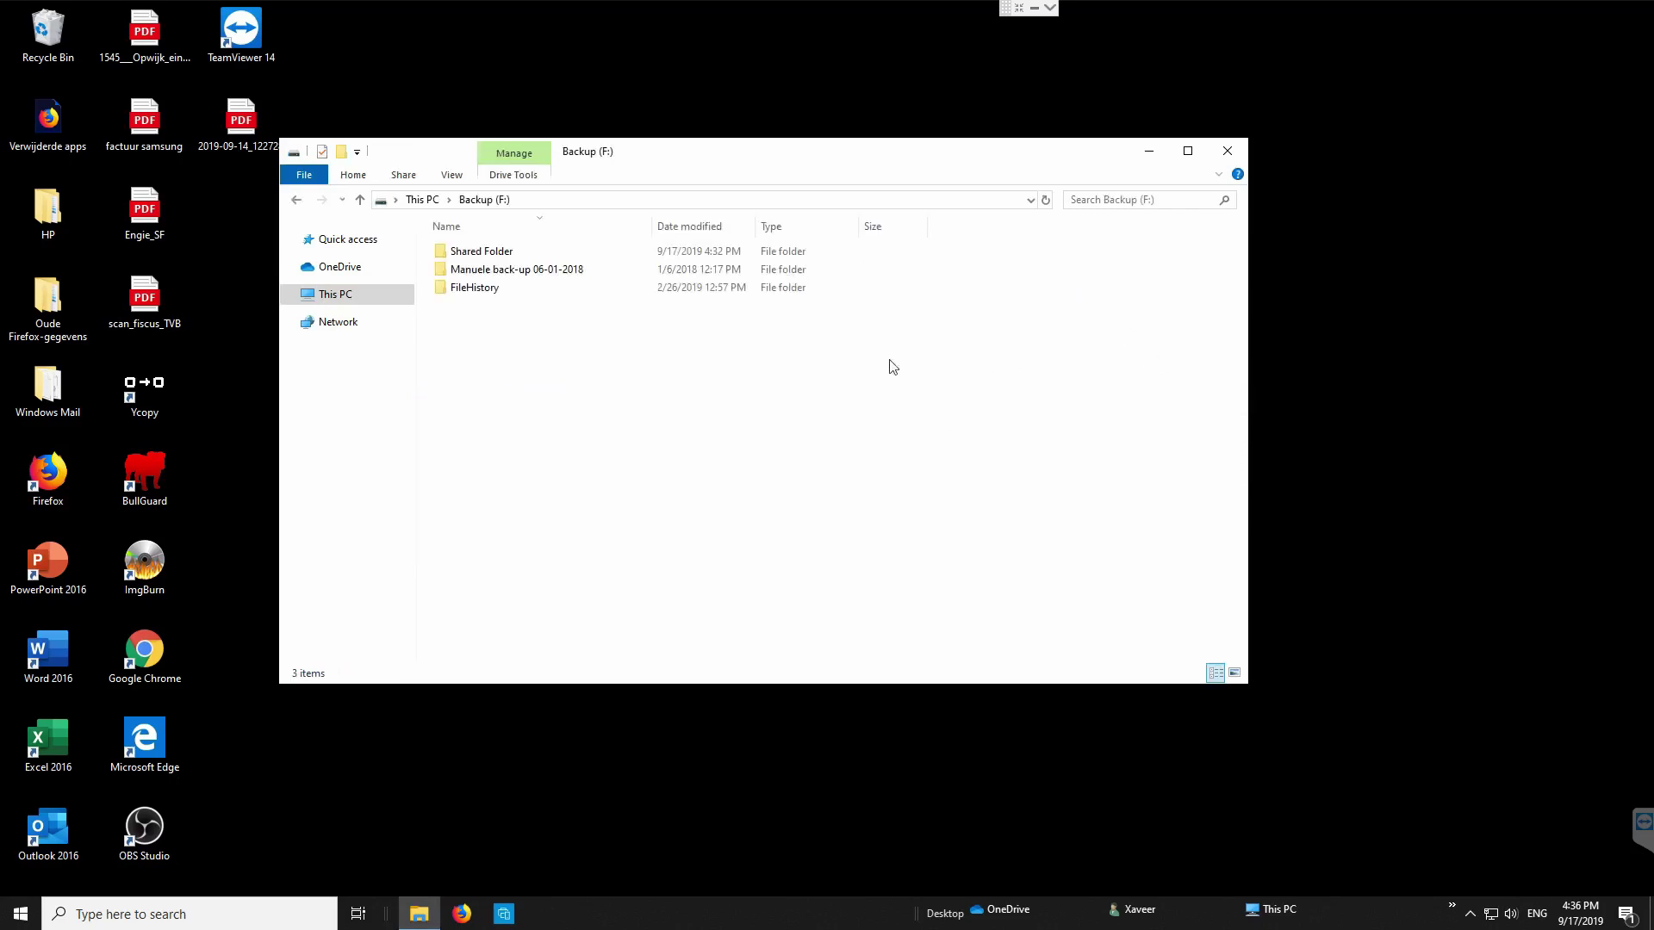
{"action": "left_click", "coordinate": [540, 294]}
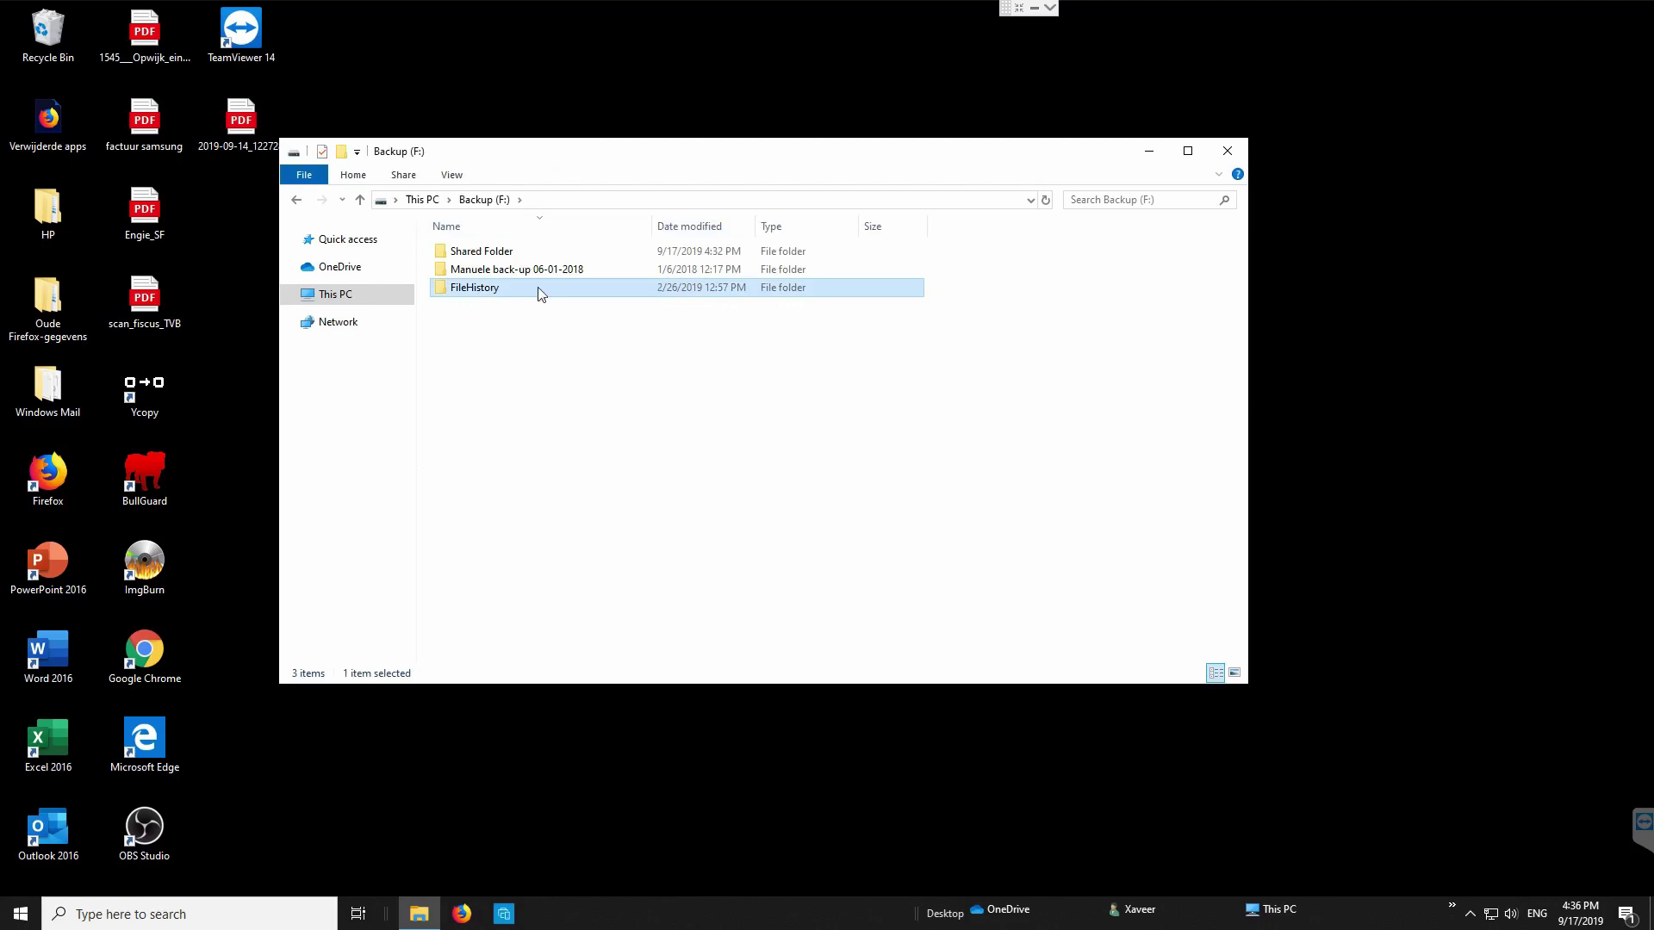
{"action": "left_click", "coordinate": [504, 254]}
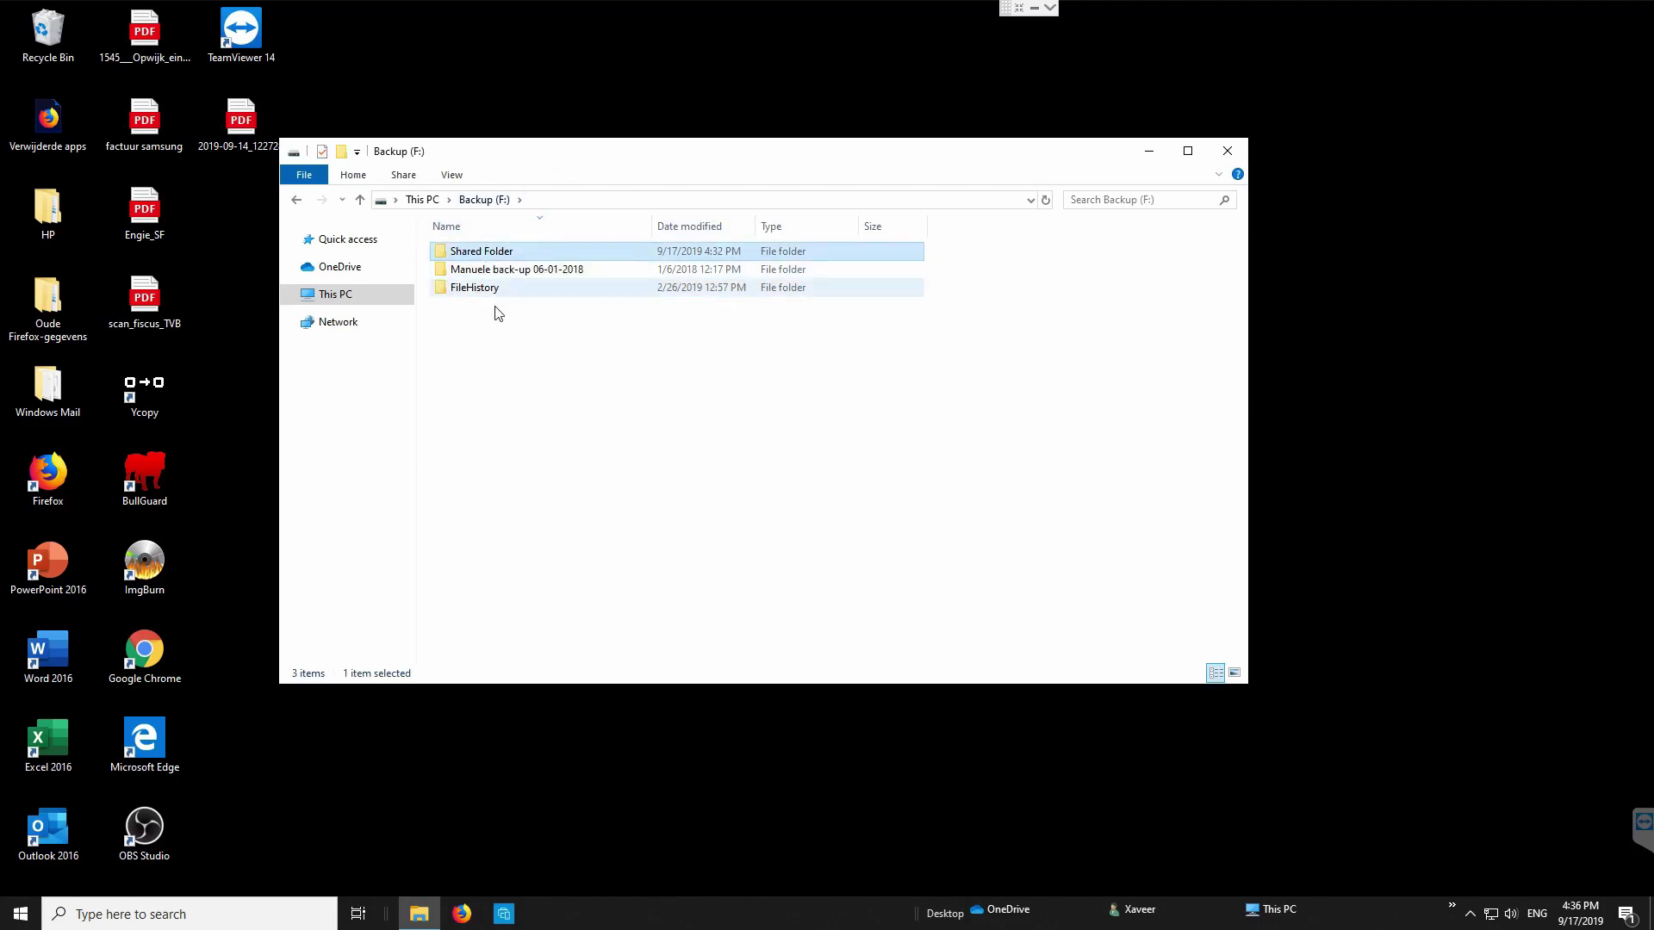
Step: Open the network access sharing dialog from the properties of Shared Folder
{"action": "right_click", "coordinate": [485, 256]}
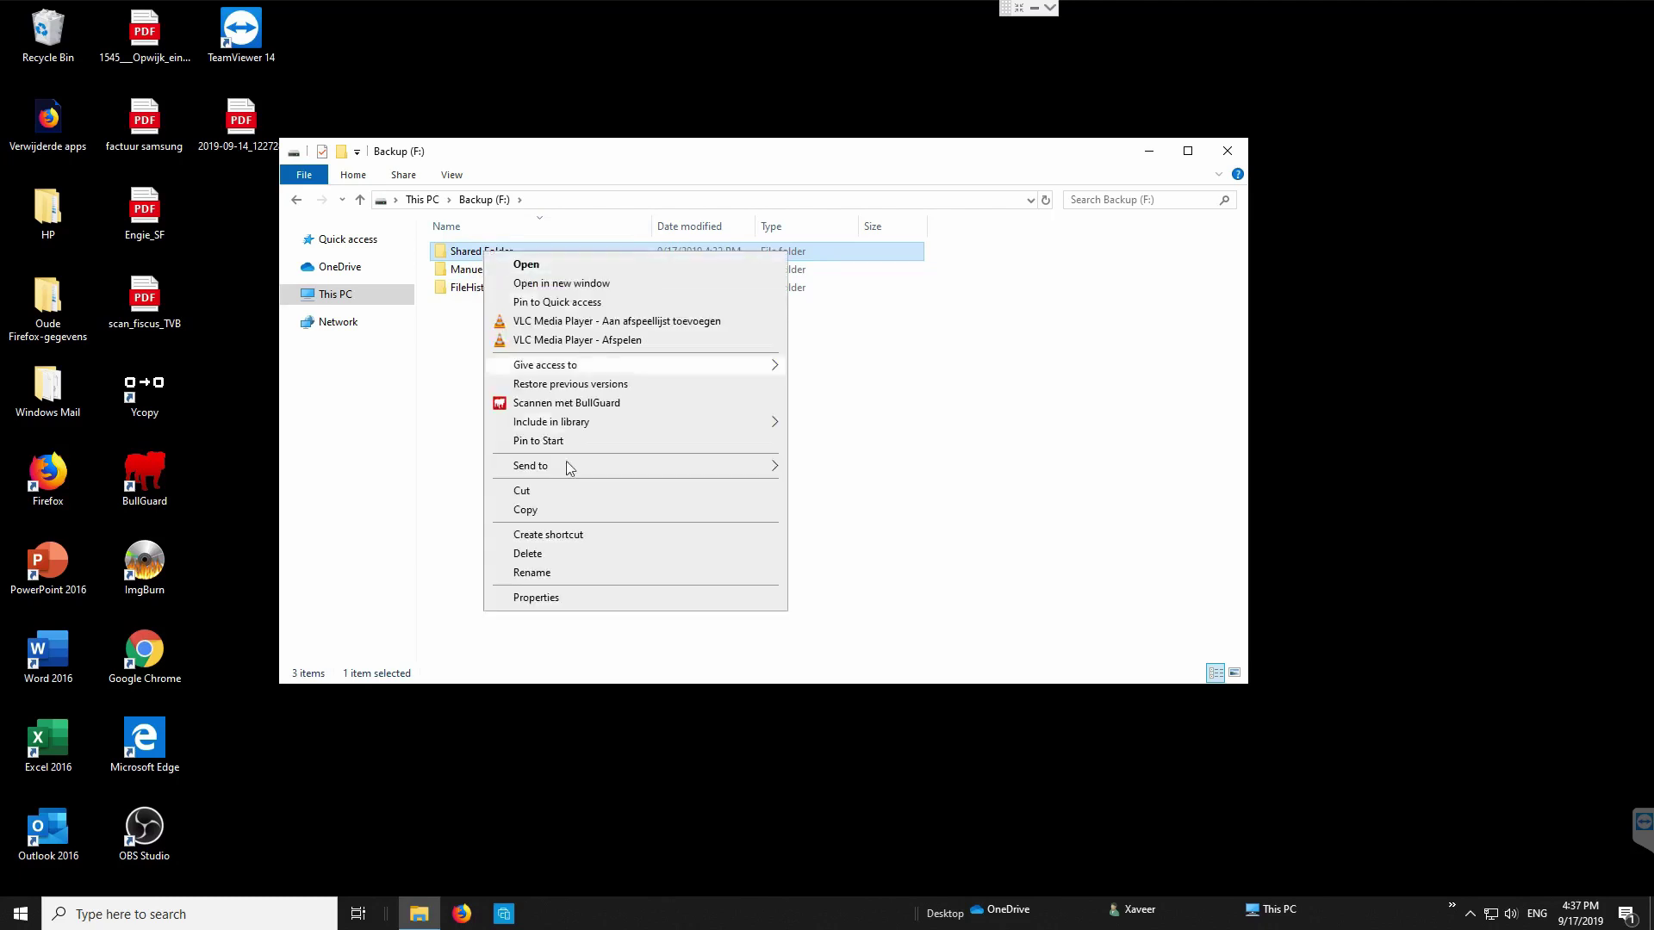
{"action": "left_click", "coordinate": [544, 600]}
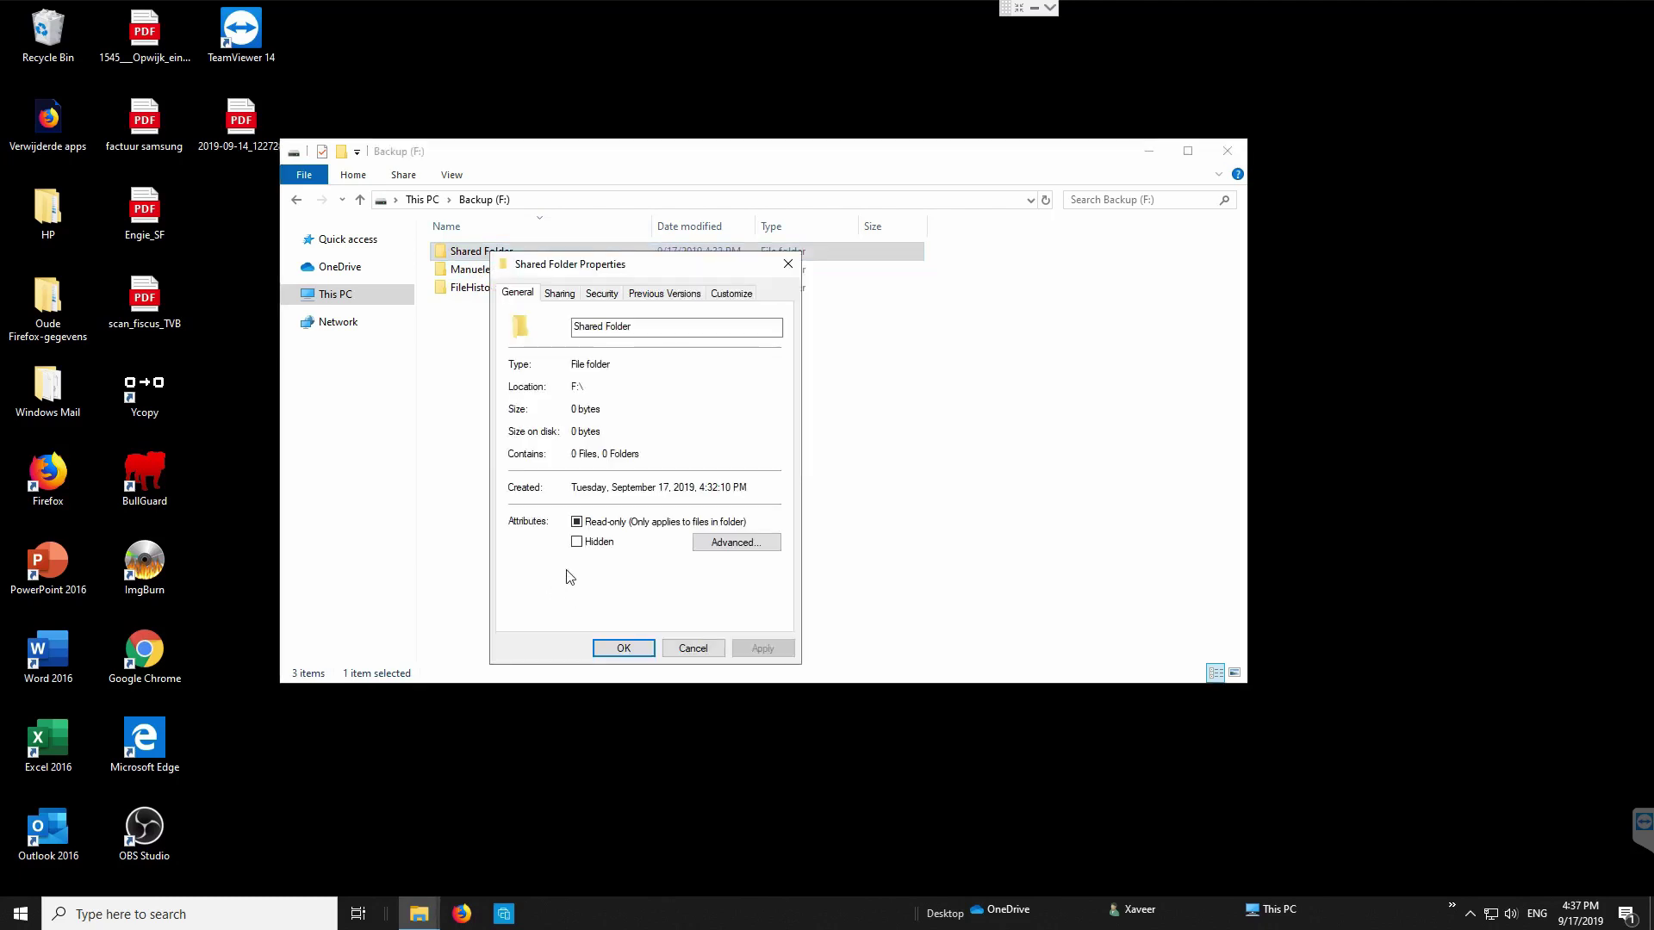
{"action": "left_click", "coordinate": [560, 294]}
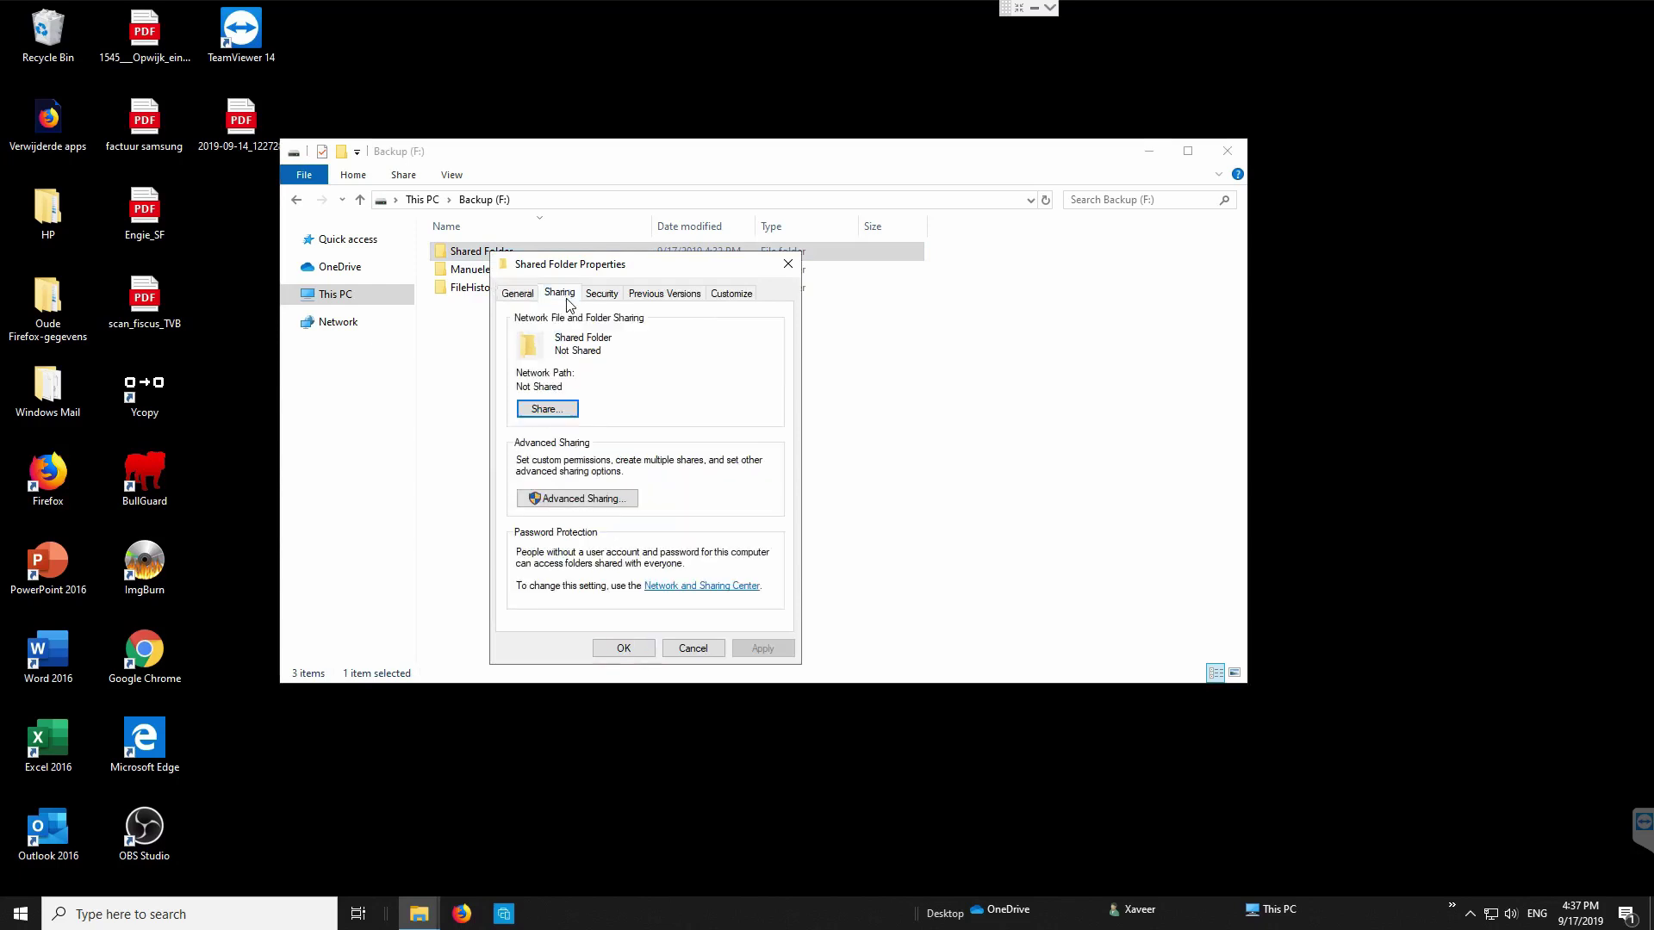
{"action": "left_click", "coordinate": [544, 410]}
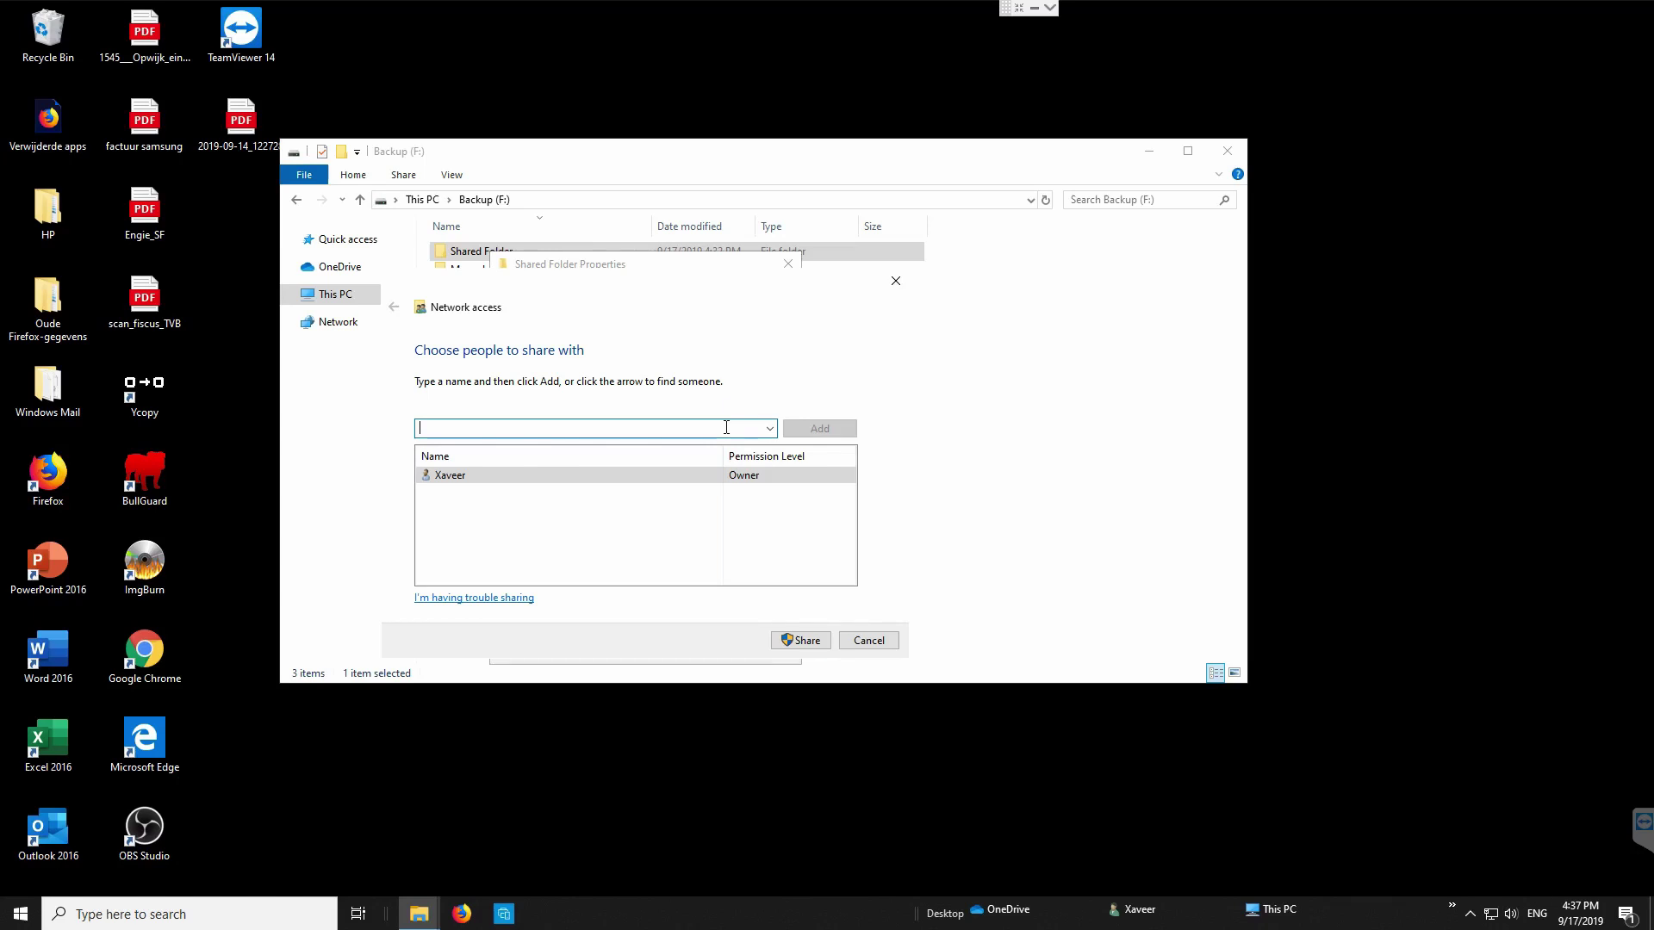
Step: Try to add "everyone" to the people to share with, and clear the name
{"action": "type", "text": "everyone"}
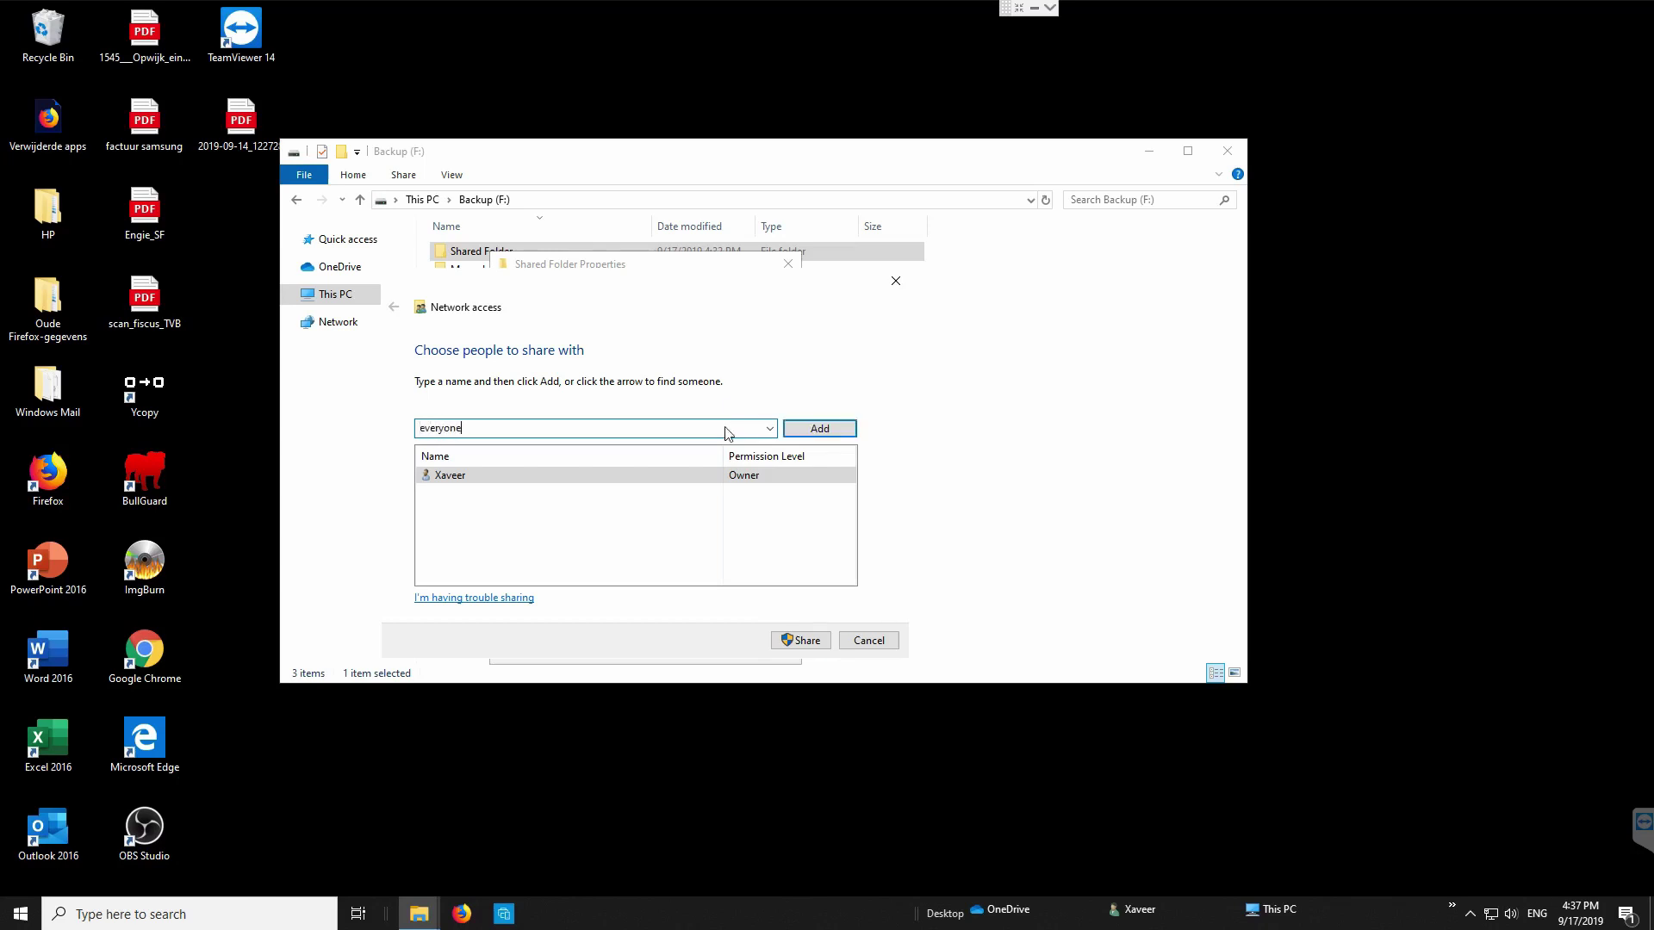
{"action": "left_click", "coordinate": [818, 428]}
{"action": "left_click", "coordinate": [933, 449]}
{"action": "left_click", "coordinate": [720, 428]}
{"action": "double_click", "coordinate": [719, 429]}
{"action": "key", "text": "BackSpace"}
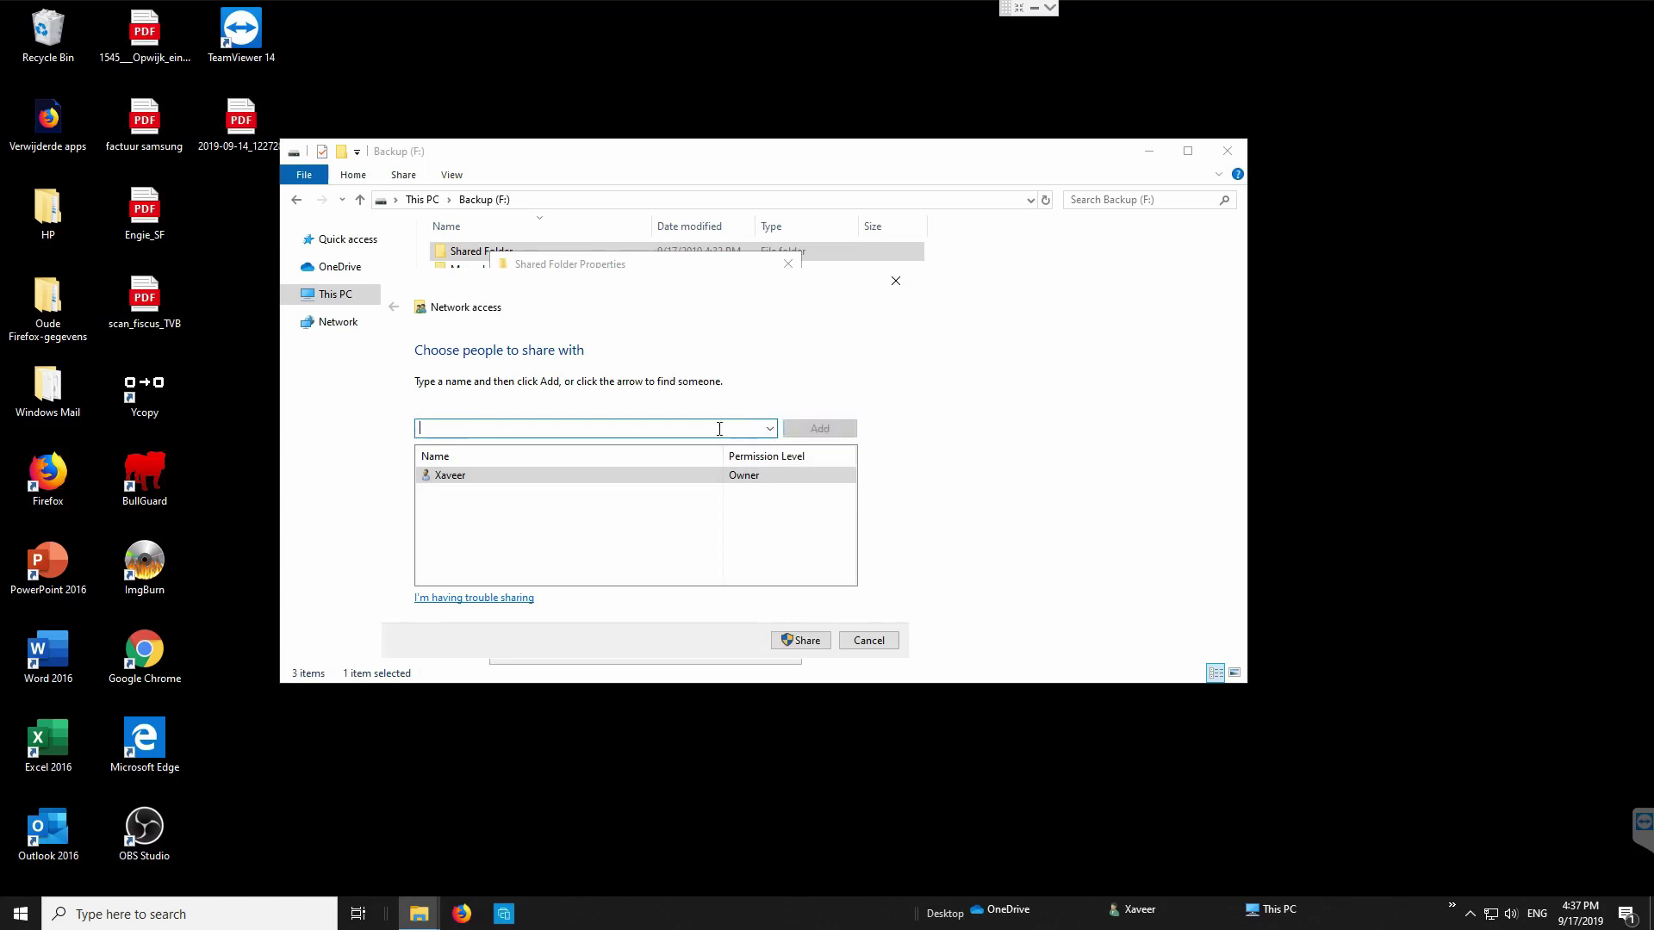
Step: Pick Iedereen from the suggested names and replace it with Everyone as the name to share with
{"action": "left_click", "coordinate": [769, 430]}
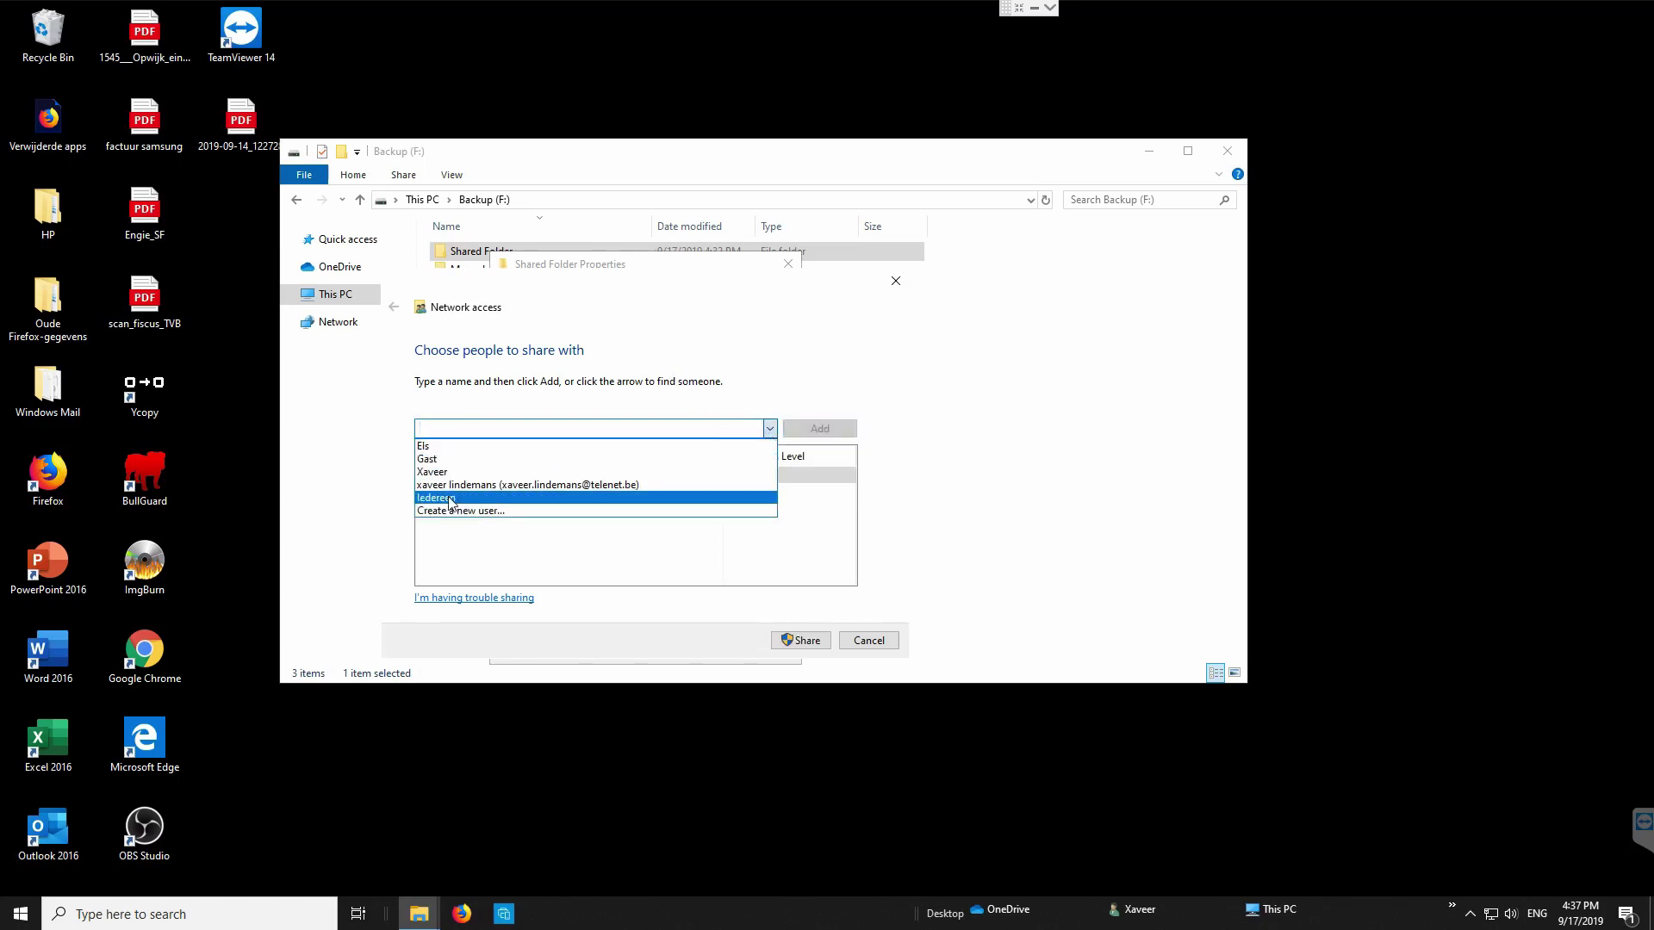
{"action": "left_click", "coordinate": [483, 498]}
{"action": "left_click", "coordinate": [467, 432]}
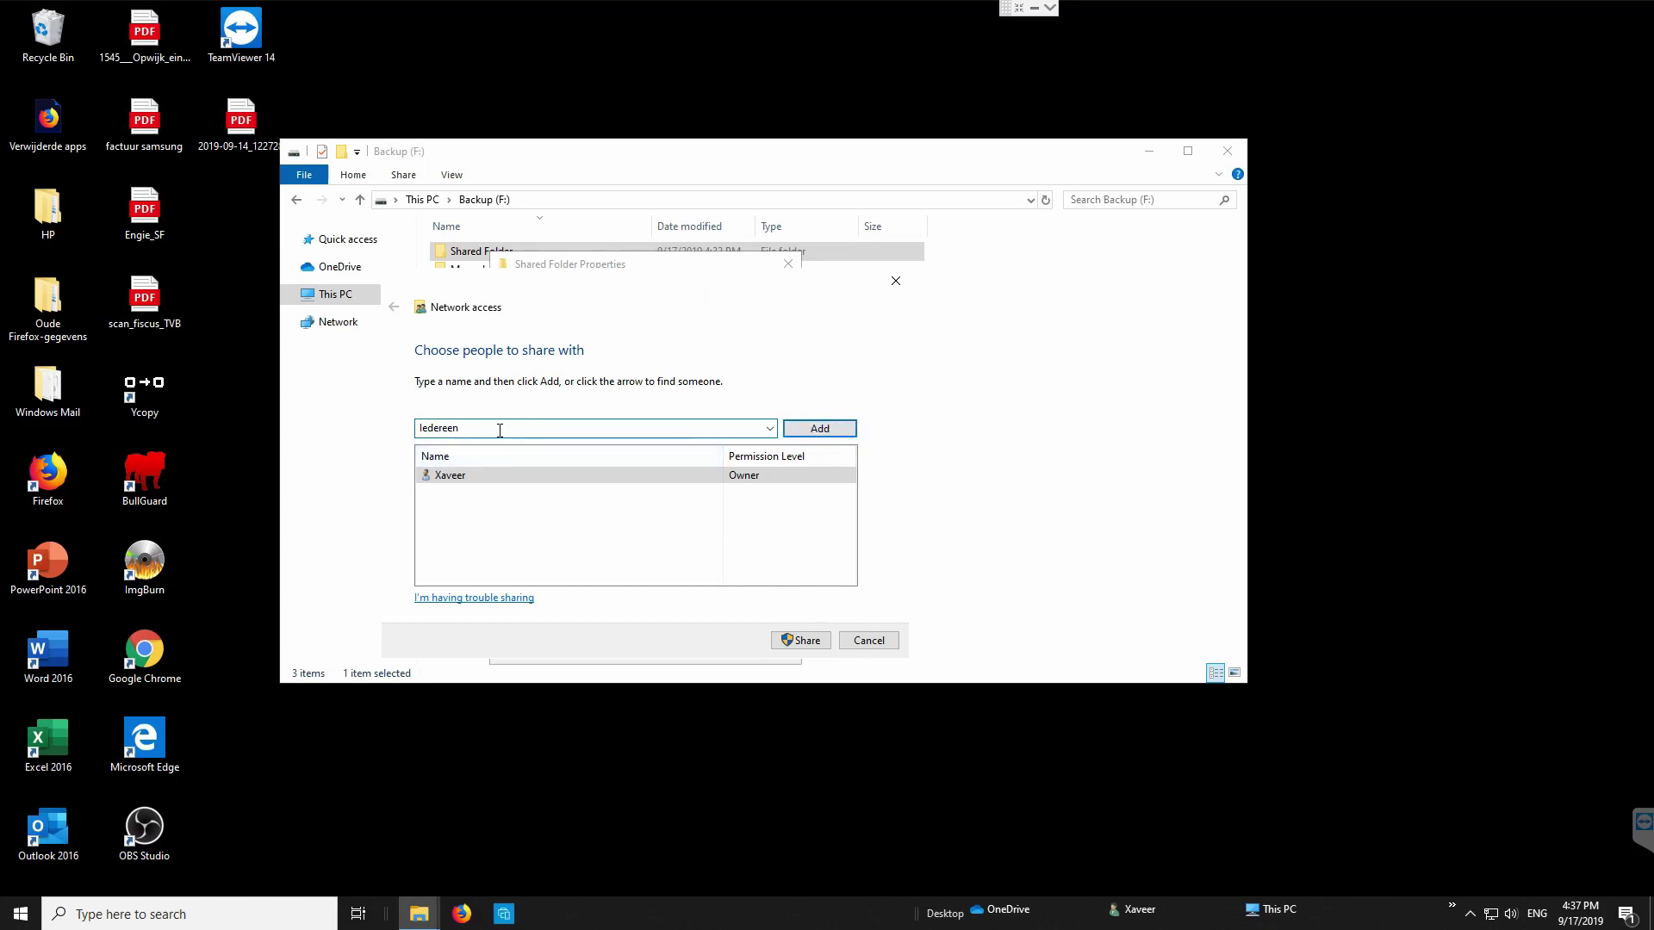
{"action": "double_click", "coordinate": [538, 430]}
{"action": "left_click", "coordinate": [769, 429]}
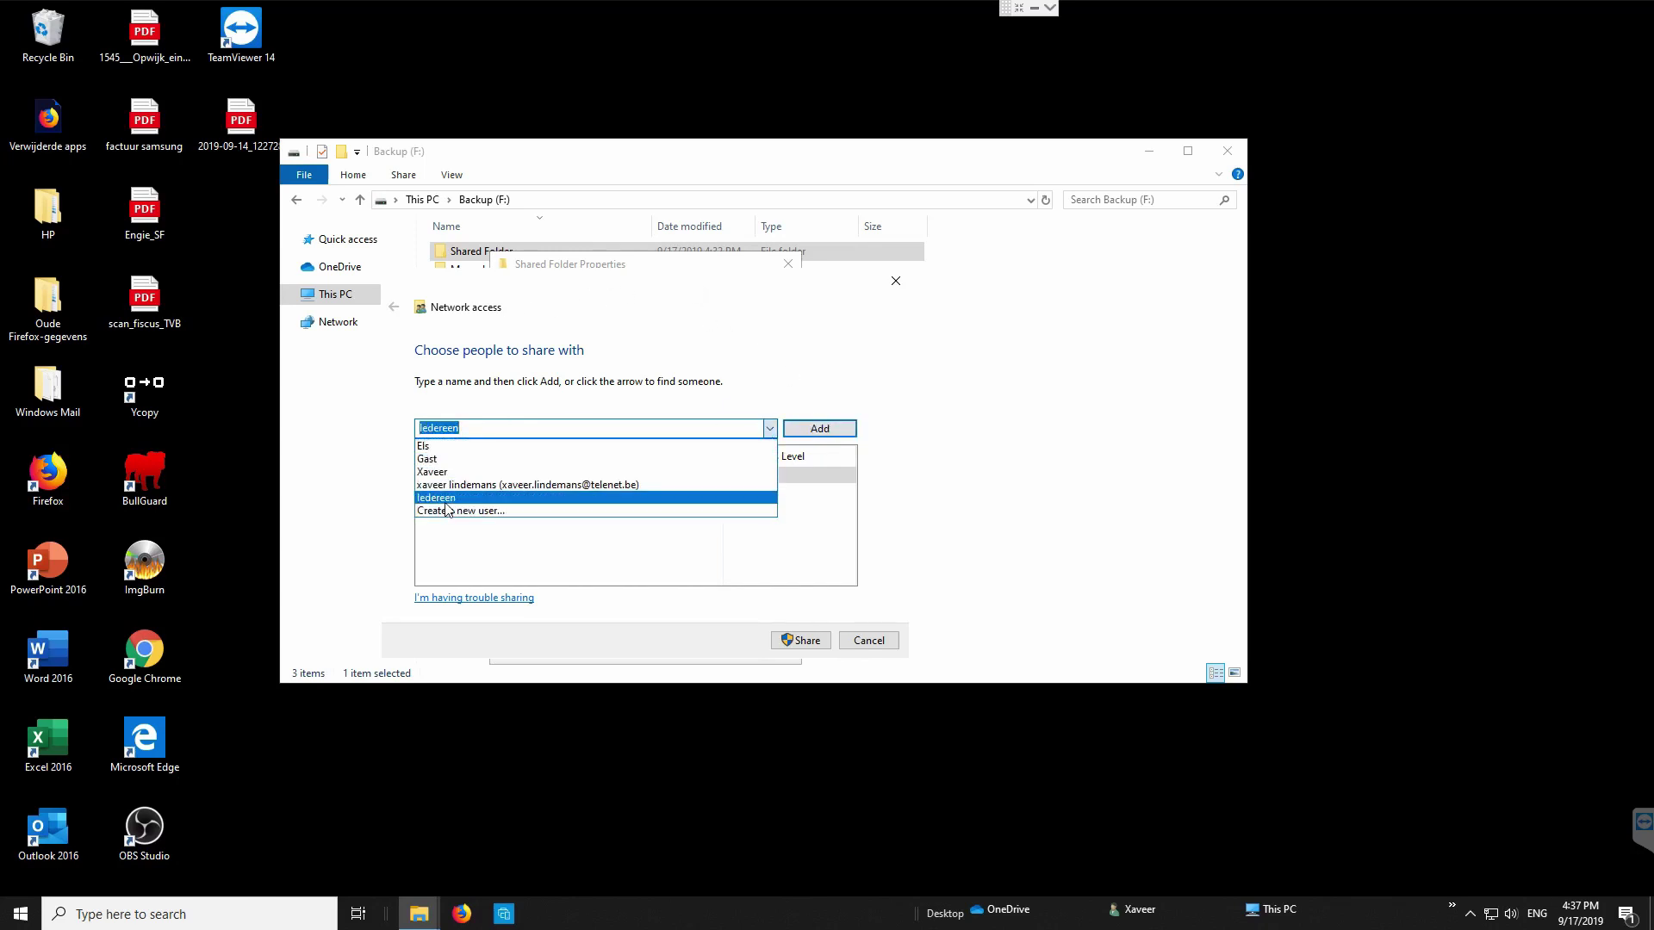
{"action": "left_click", "coordinate": [479, 431]}
{"action": "left_click", "coordinate": [494, 430]}
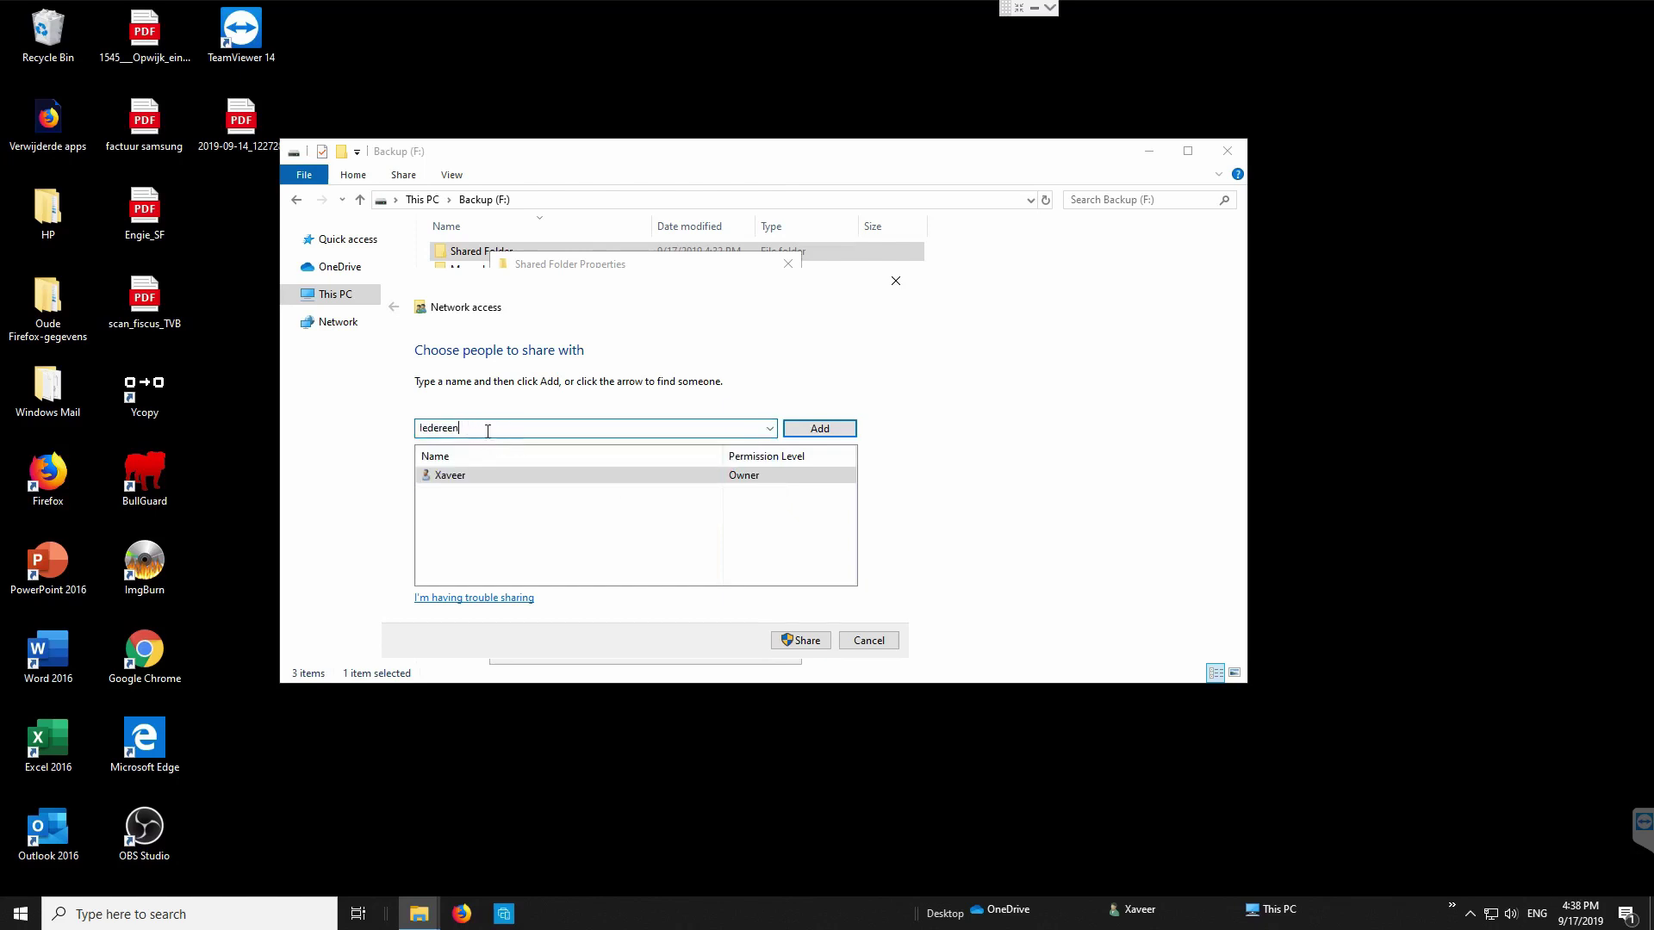
{"action": "left_click", "coordinate": [770, 429]}
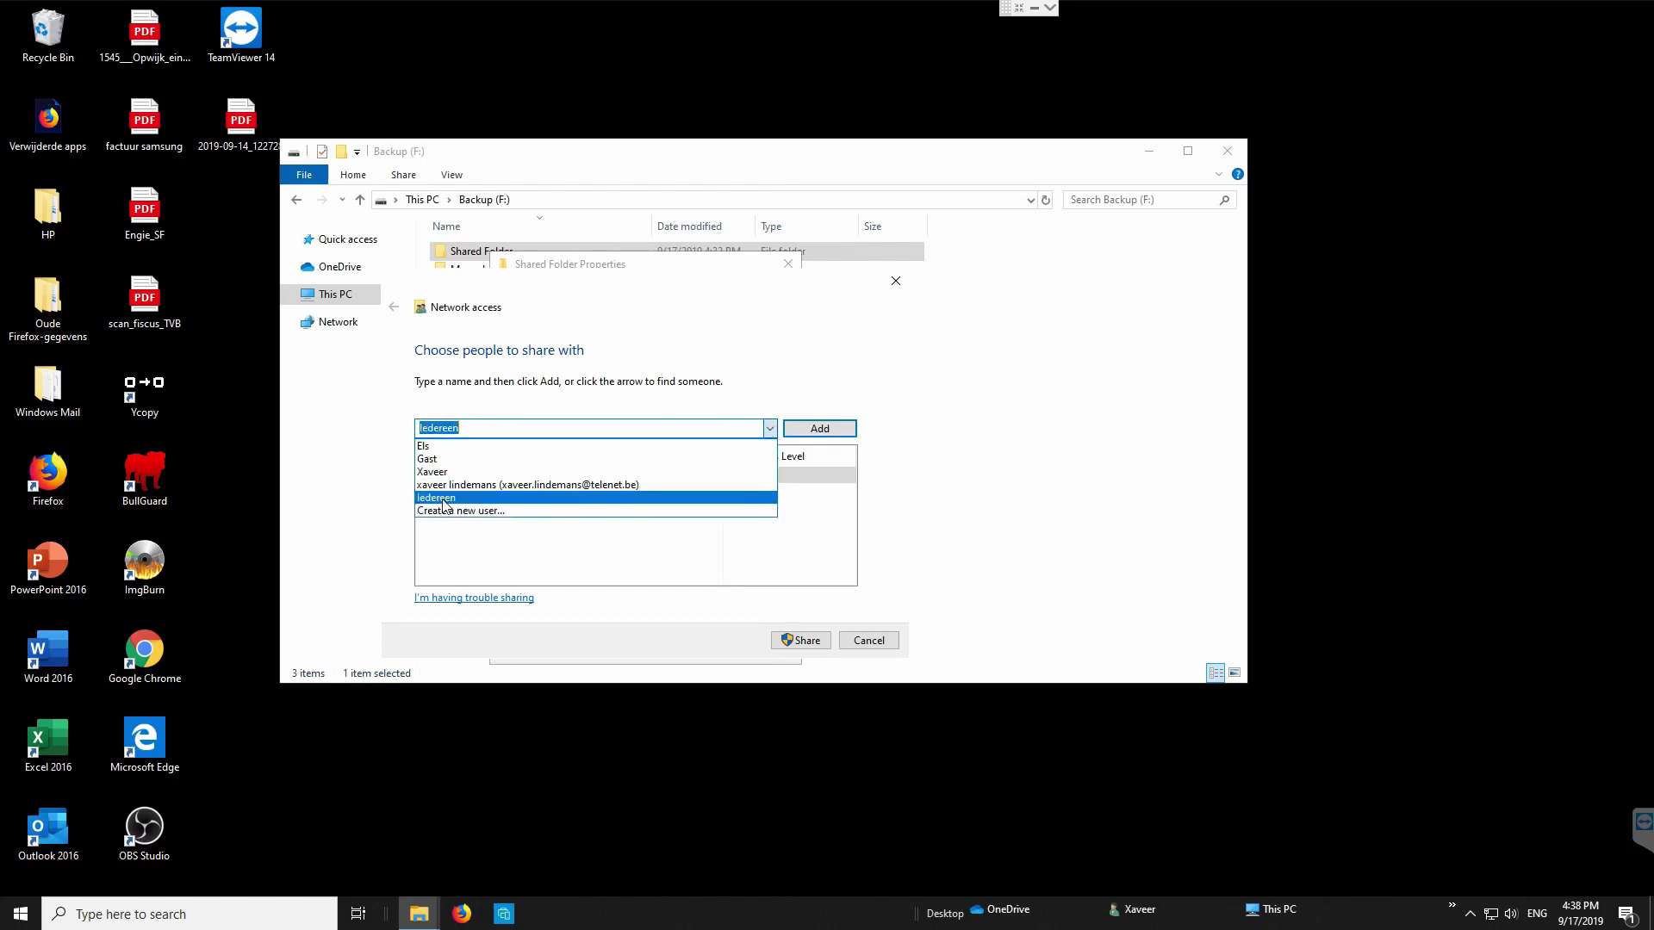
{"action": "left_click", "coordinate": [477, 428]}
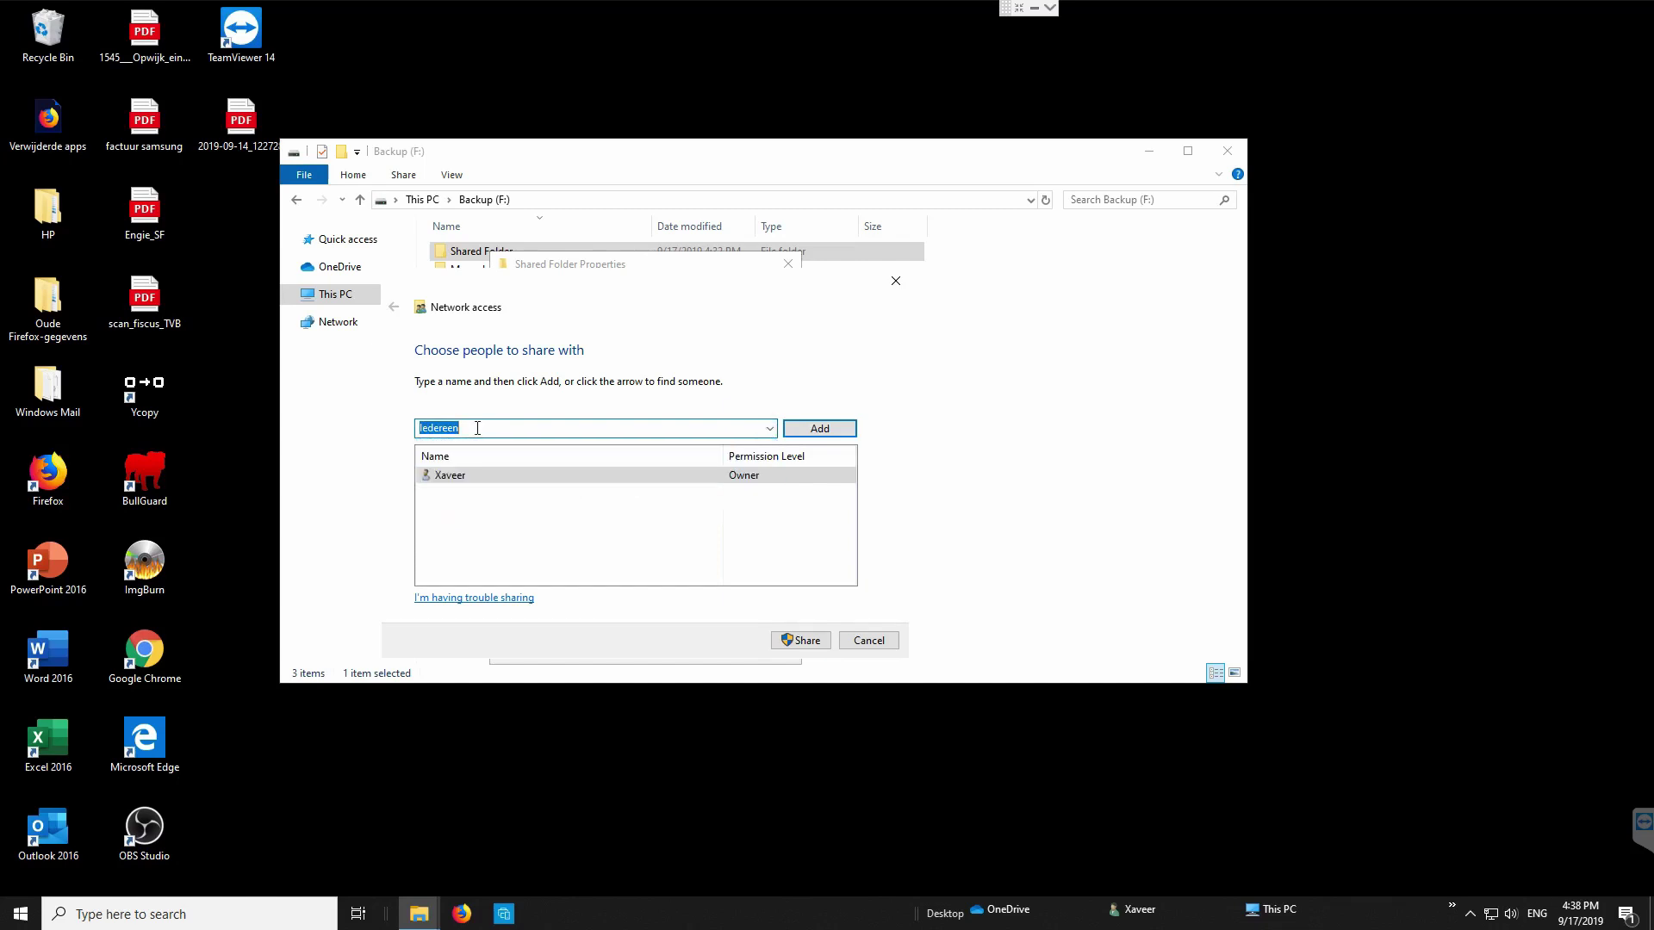
{"action": "type", "text": "Everyone"}
Step: Choose the Iedereen group from the suggested names and add it to the people Shared Folder is shared with
{"action": "left_click", "coordinate": [769, 429]}
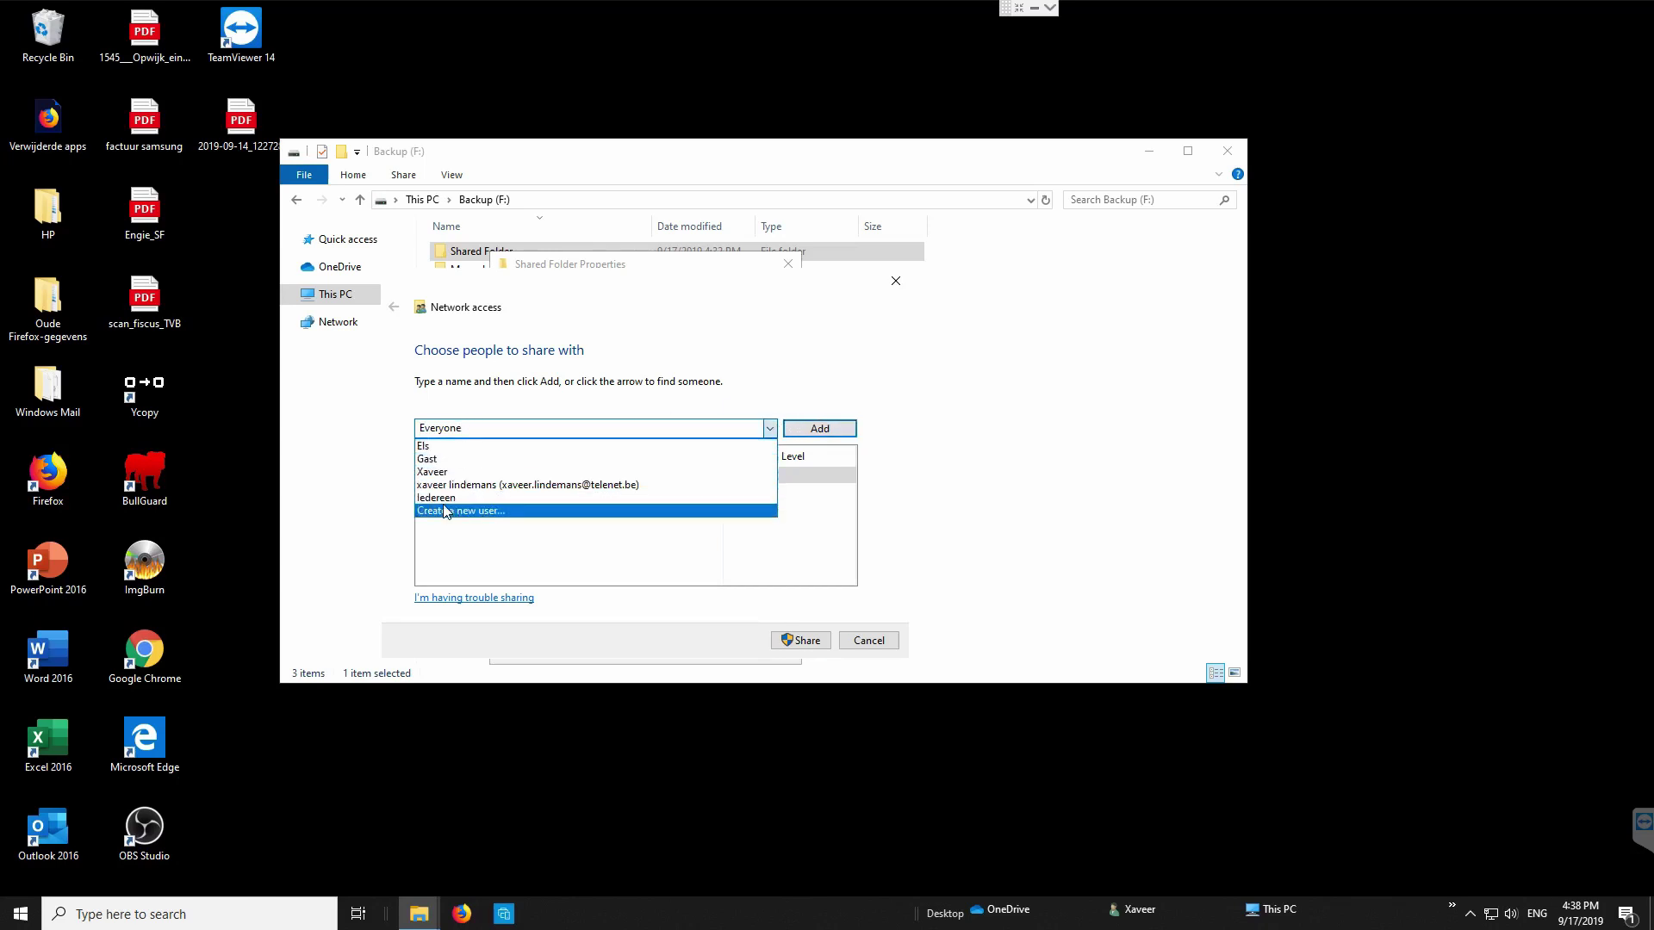
{"action": "left_click", "coordinate": [509, 498]}
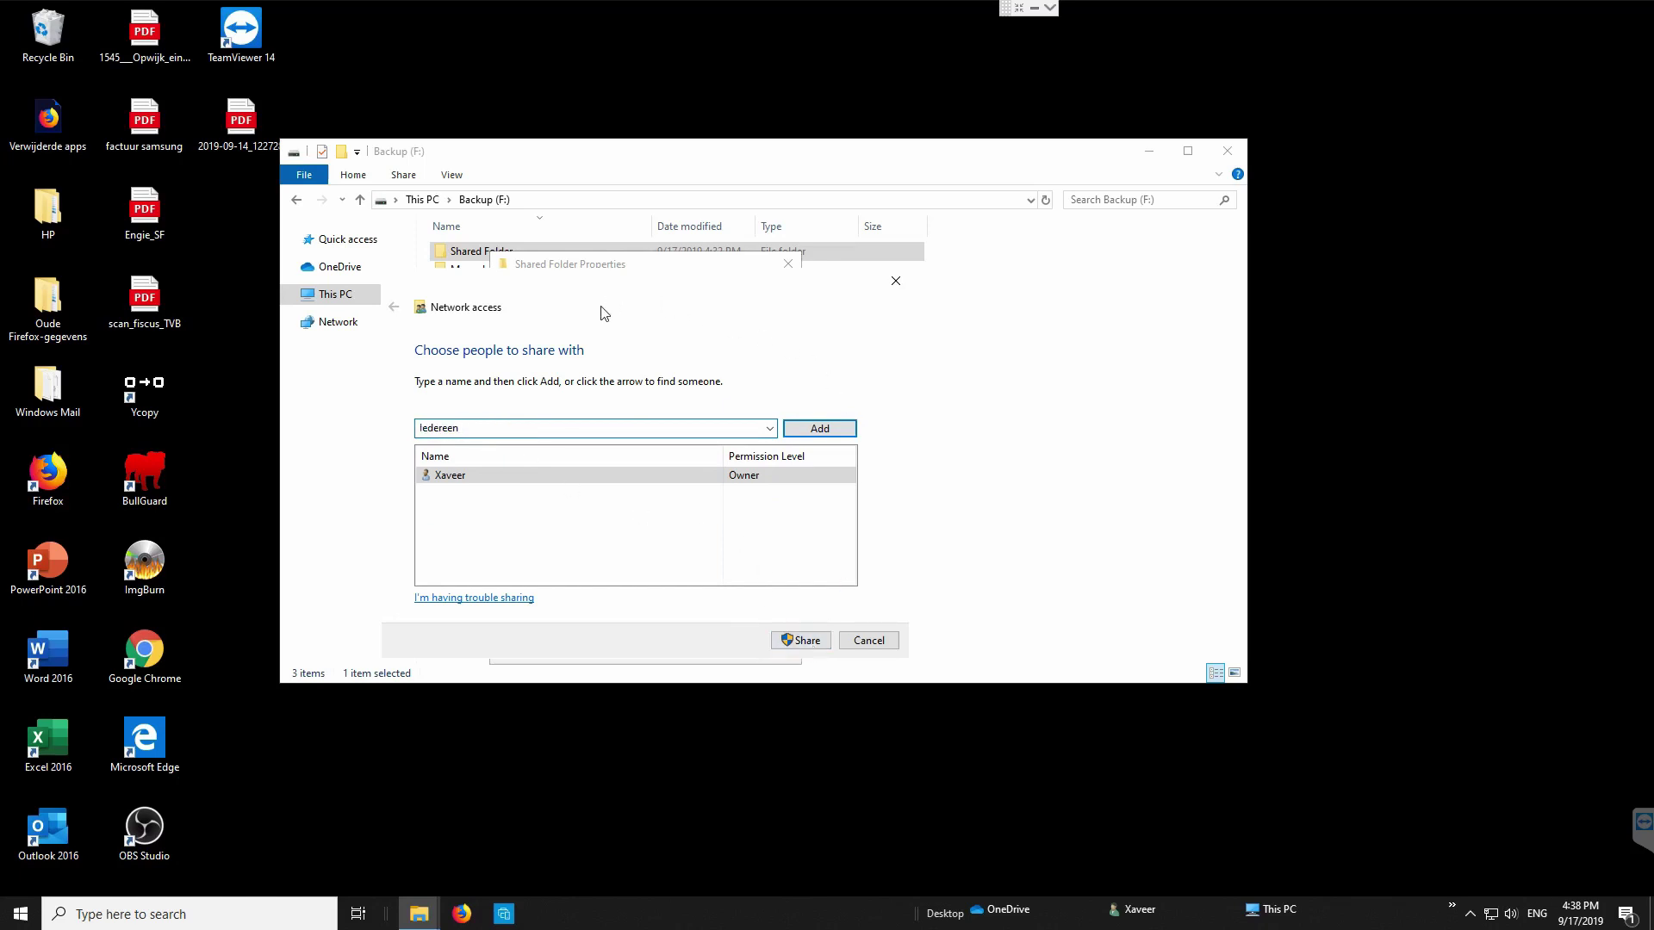
{"action": "left_click_drag", "start_coordinate": [603, 312], "coordinate": [752, 275]}
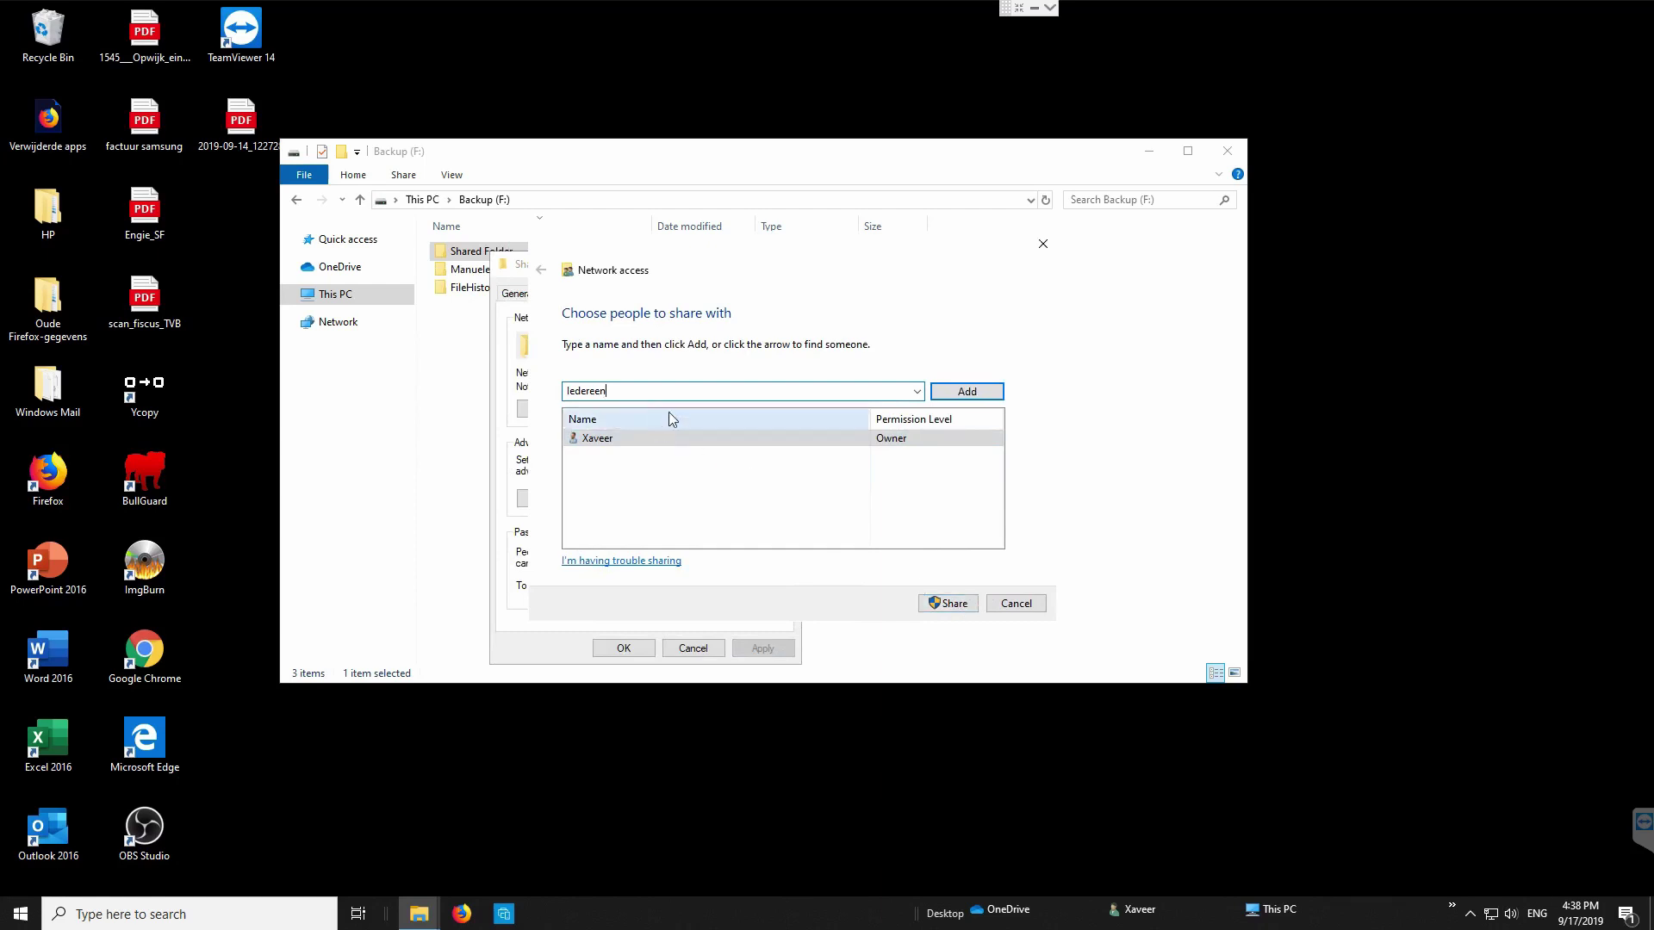
{"action": "left_click", "coordinate": [965, 393]}
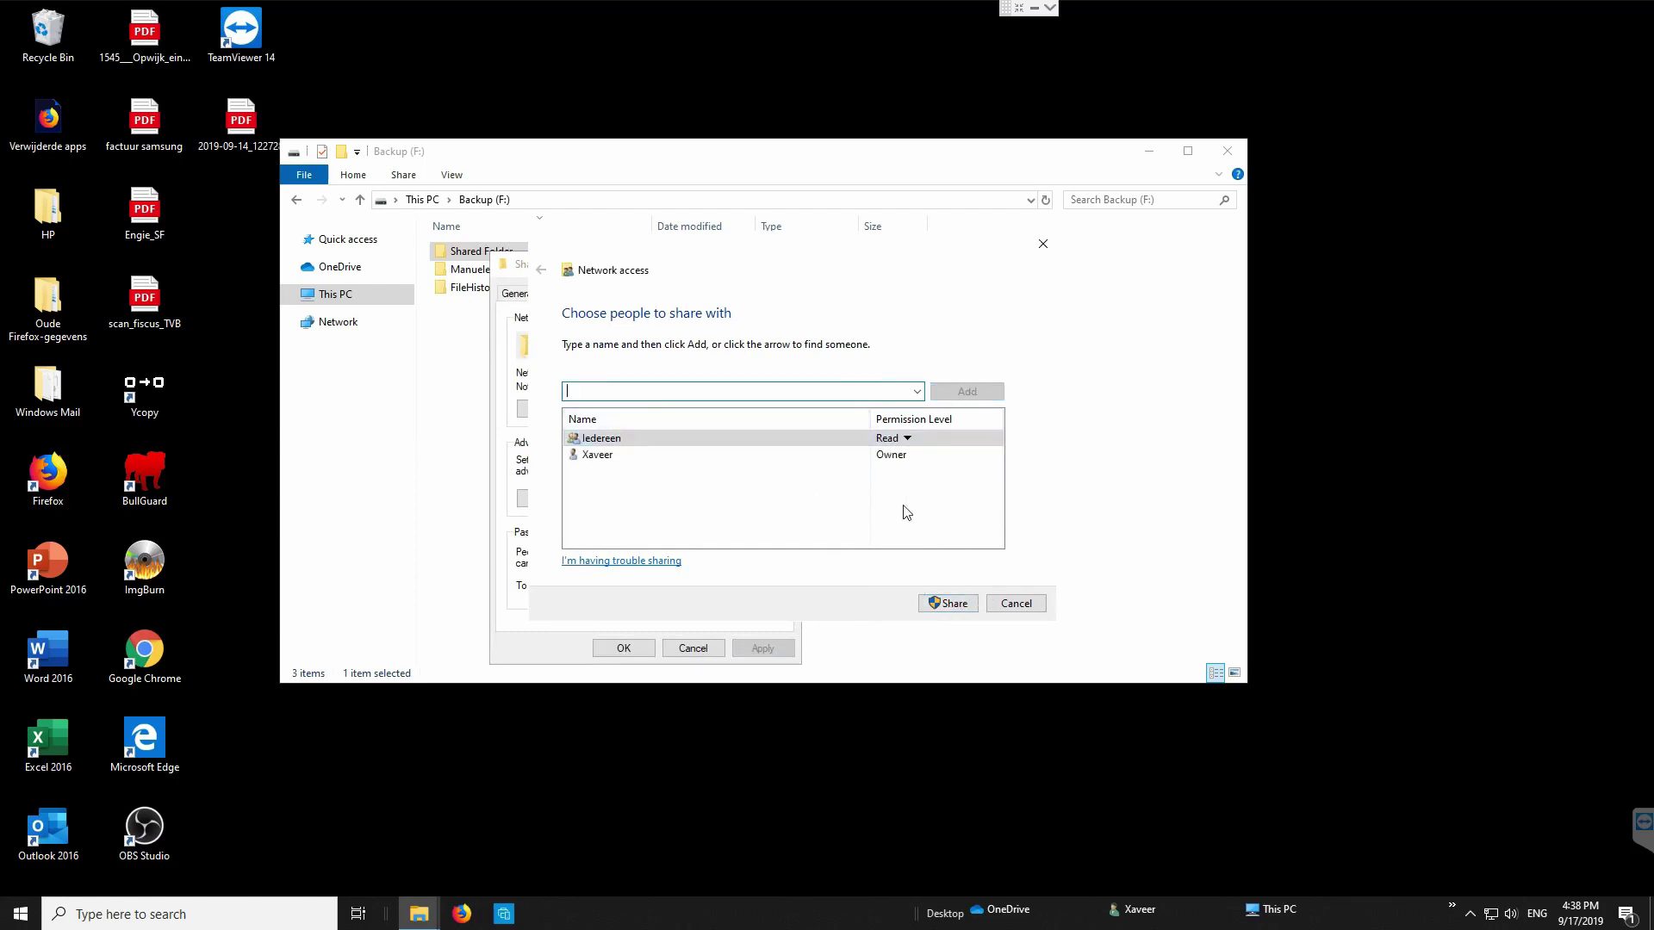
Step: Set the permission level of the Iedereen group to Read/Write, share Shared Folder and finish the network access dialog
{"action": "left_click", "coordinate": [906, 440]}
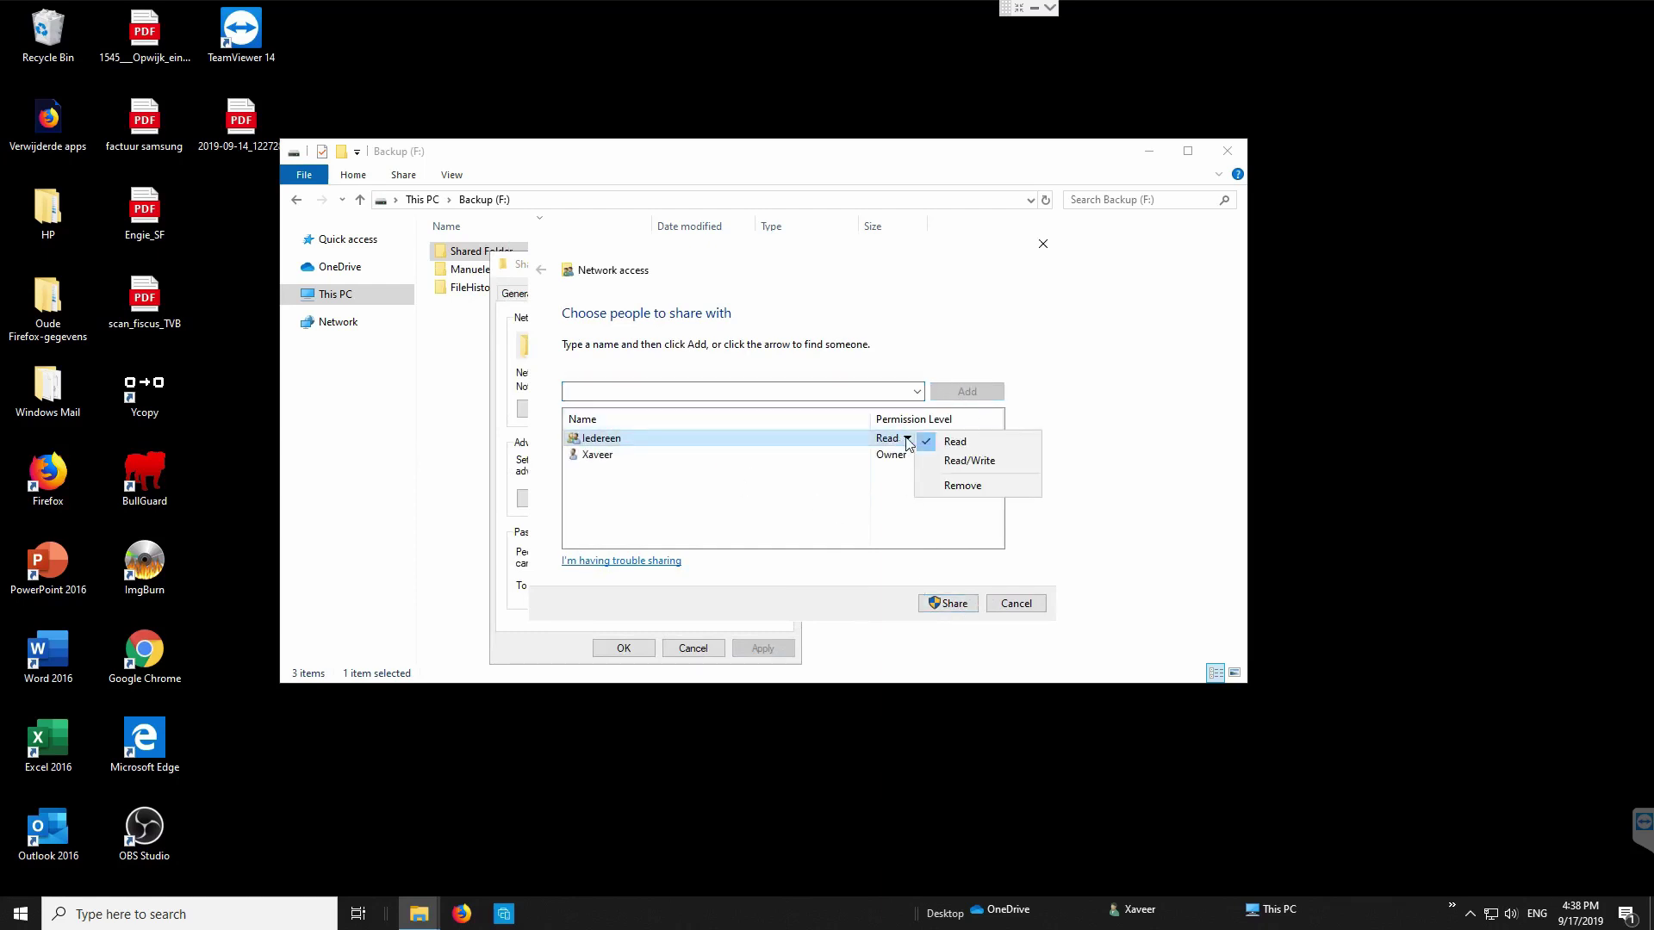
{"action": "left_click", "coordinate": [971, 462]}
{"action": "left_click", "coordinate": [955, 605]}
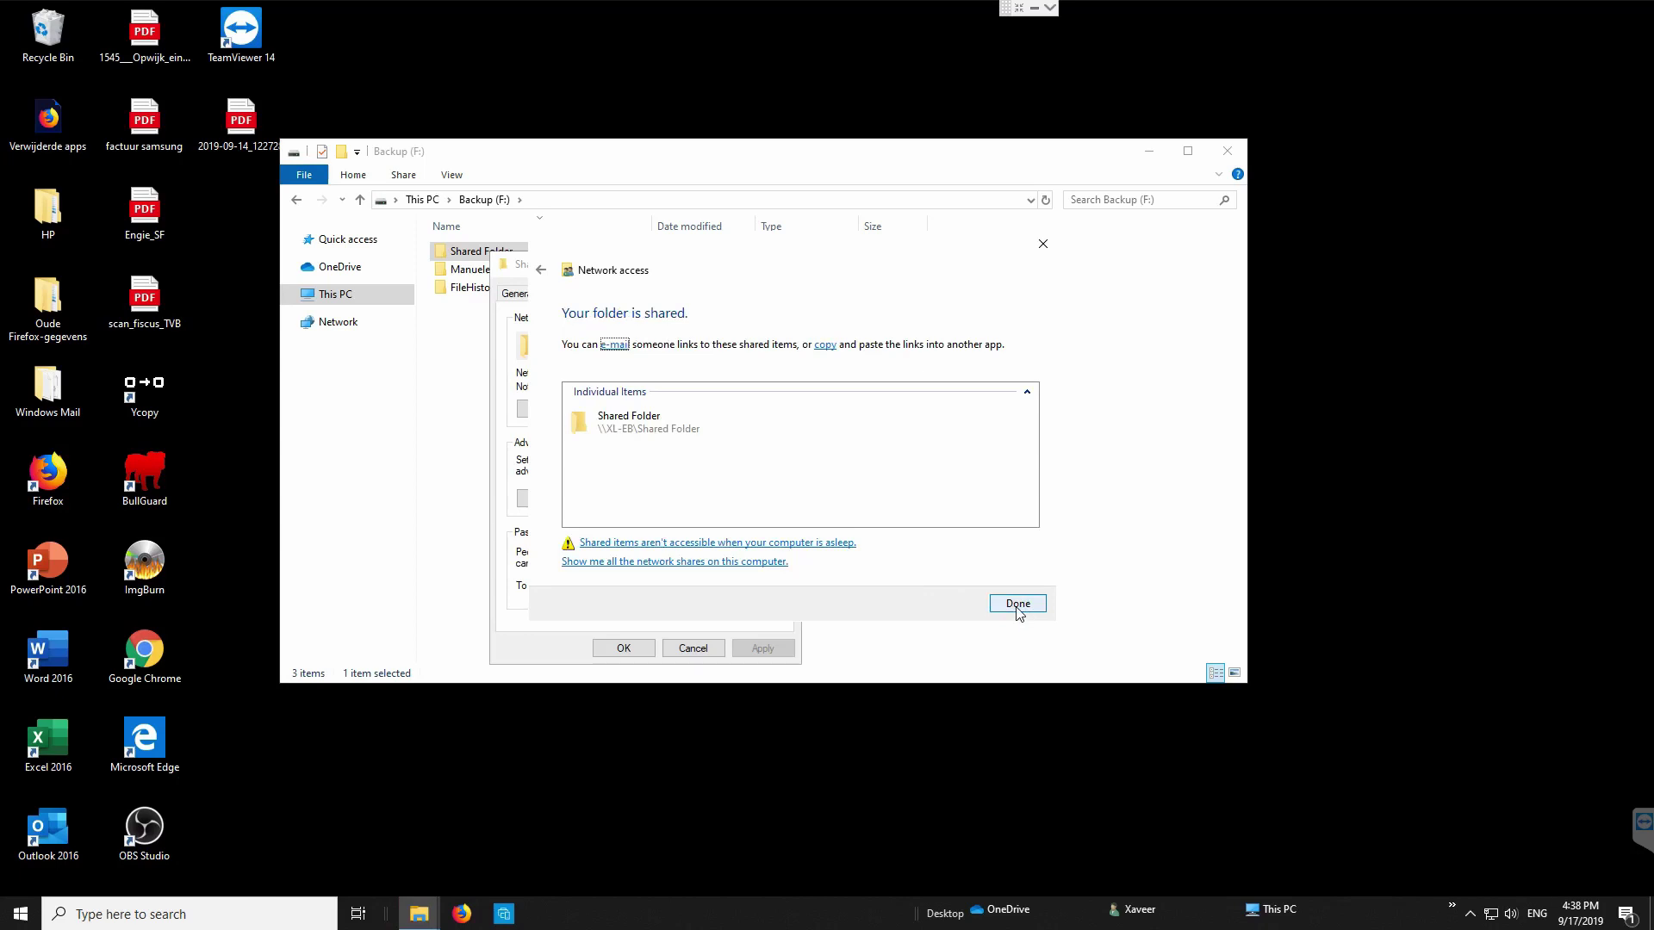
{"action": "left_click", "coordinate": [1018, 604]}
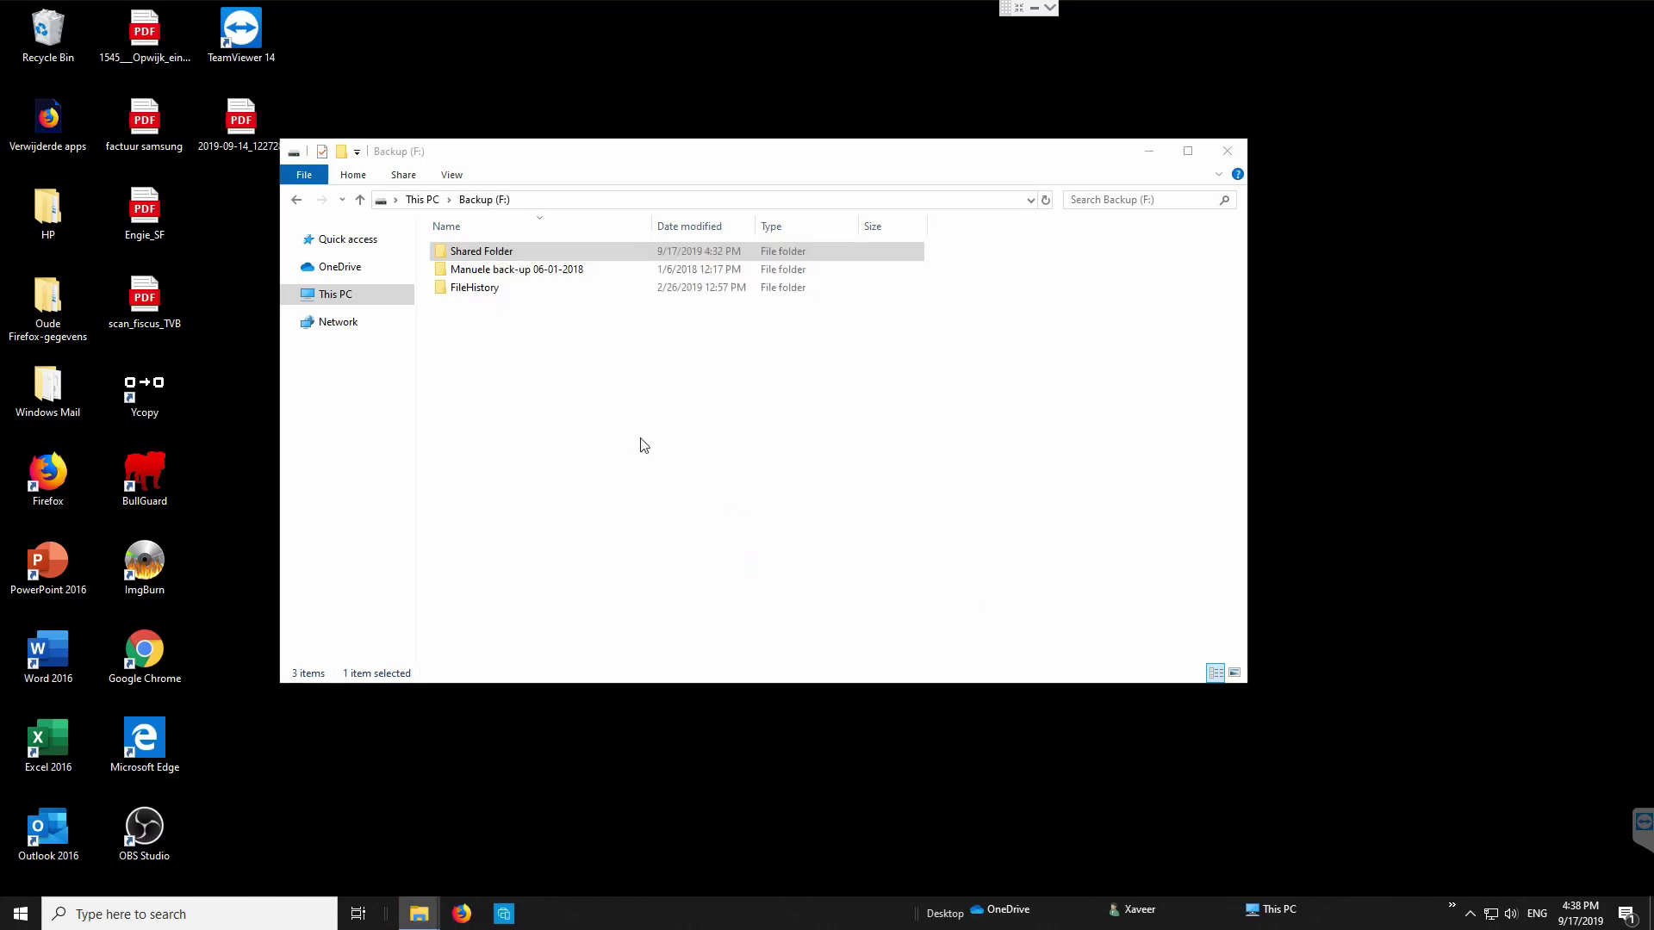
Step: Open the advanced sharing settings of Shared Folder and add a new share named SHARE
{"action": "right_click", "coordinate": [500, 258]}
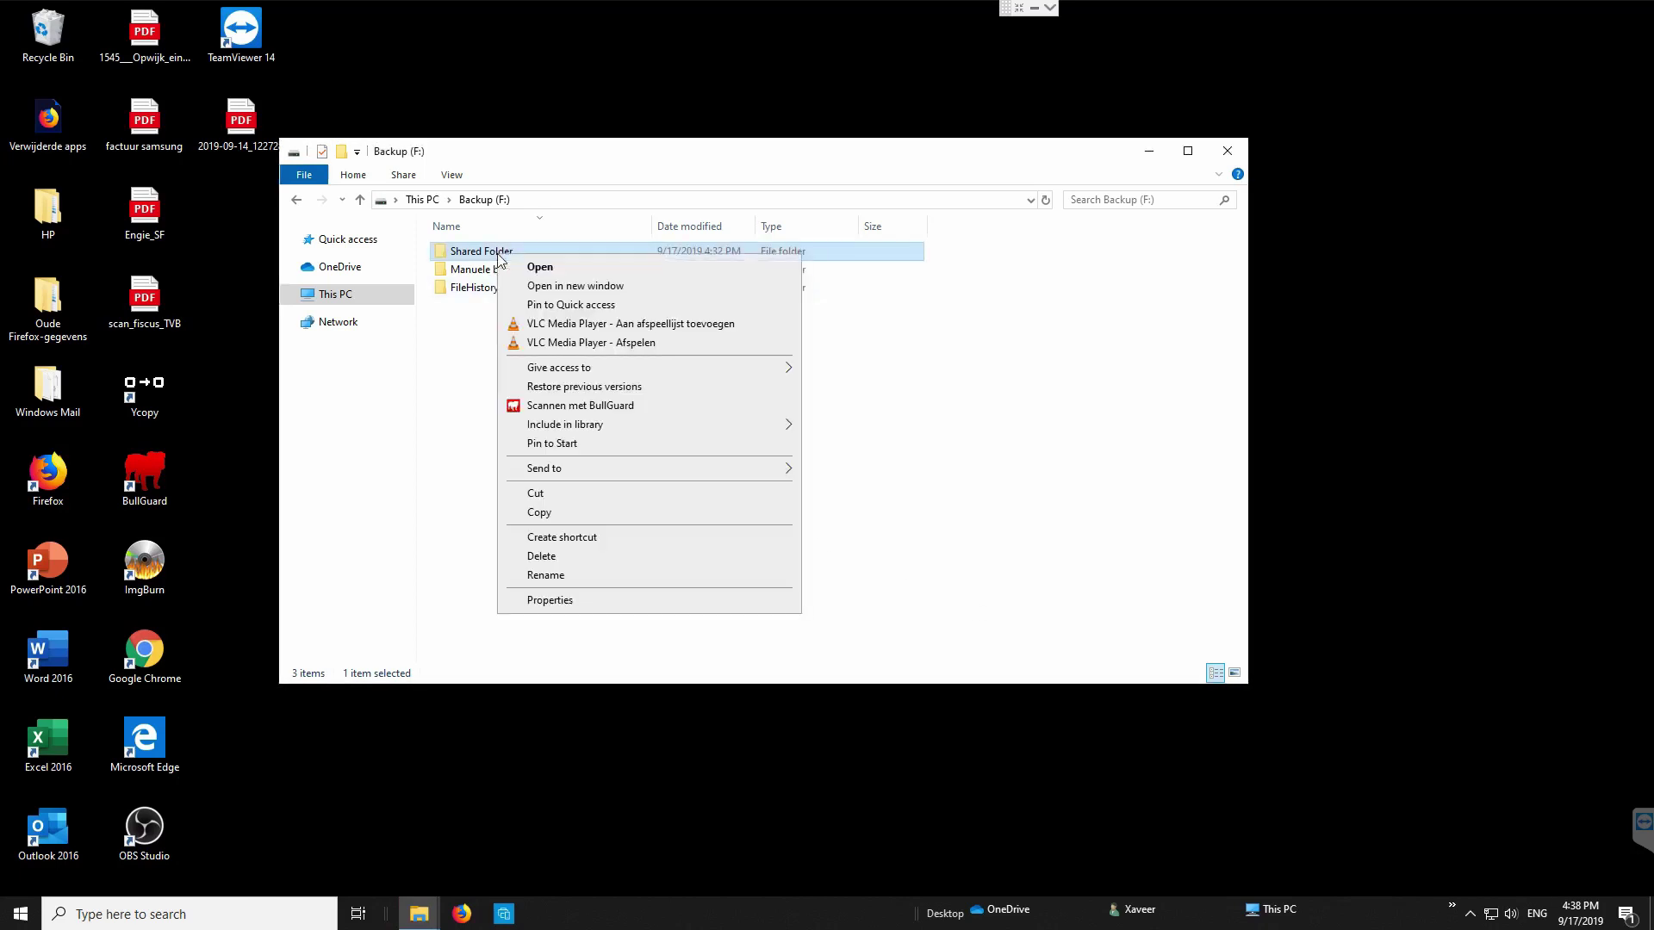
{"action": "left_click", "coordinate": [560, 601]}
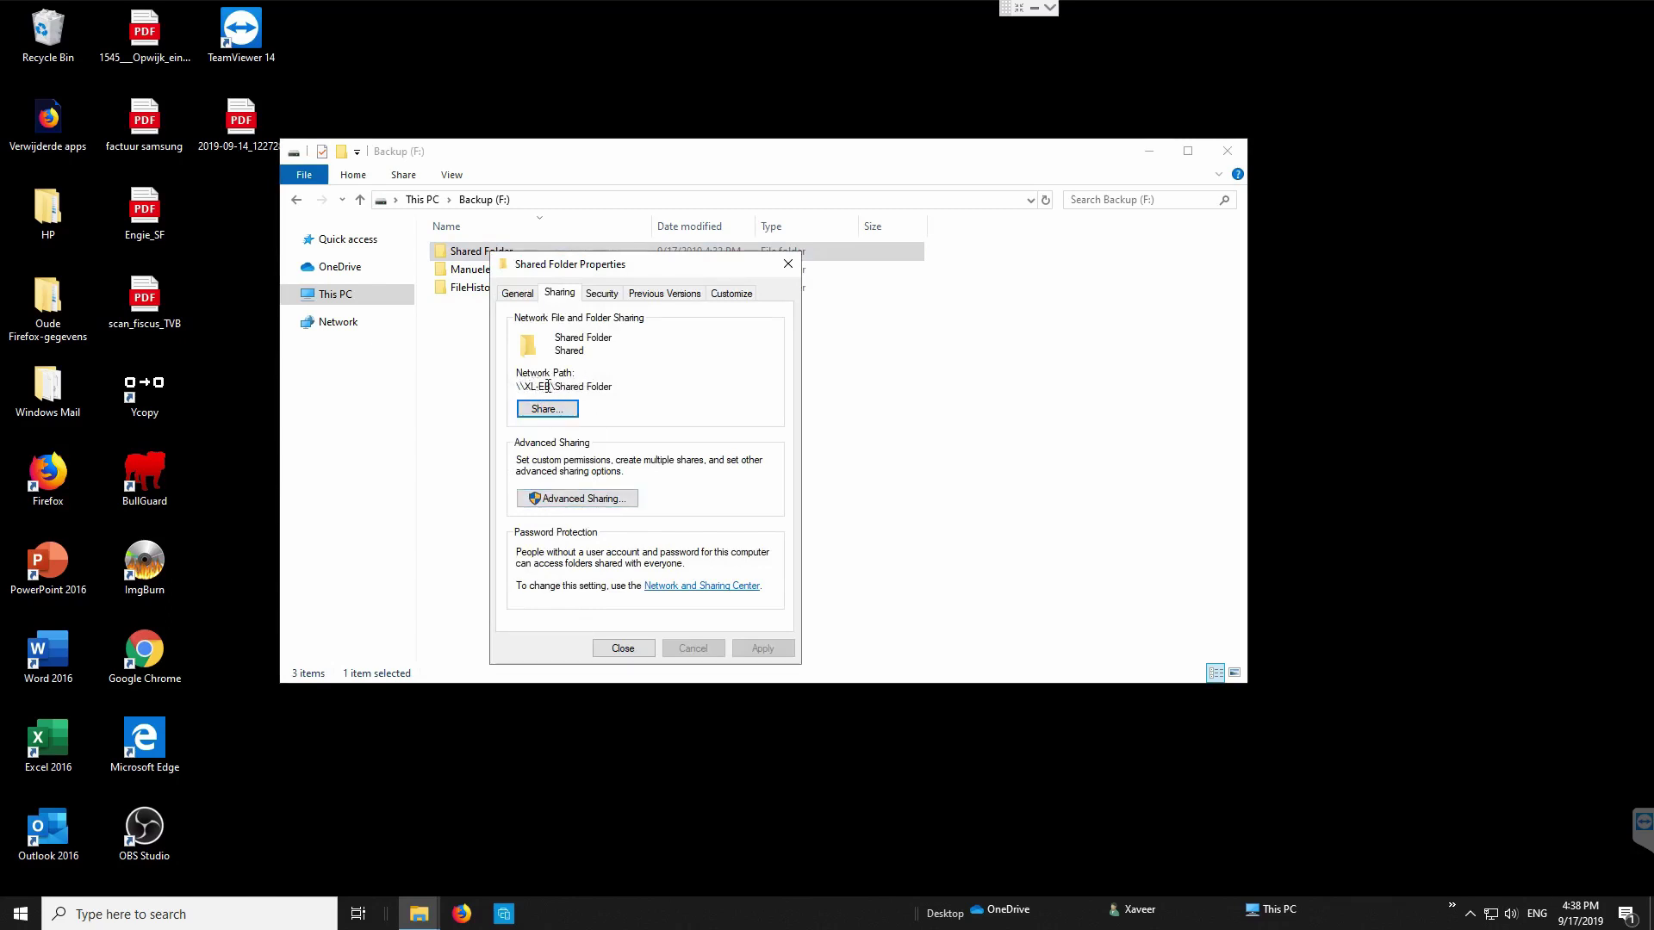
{"action": "left_click", "coordinate": [571, 499]}
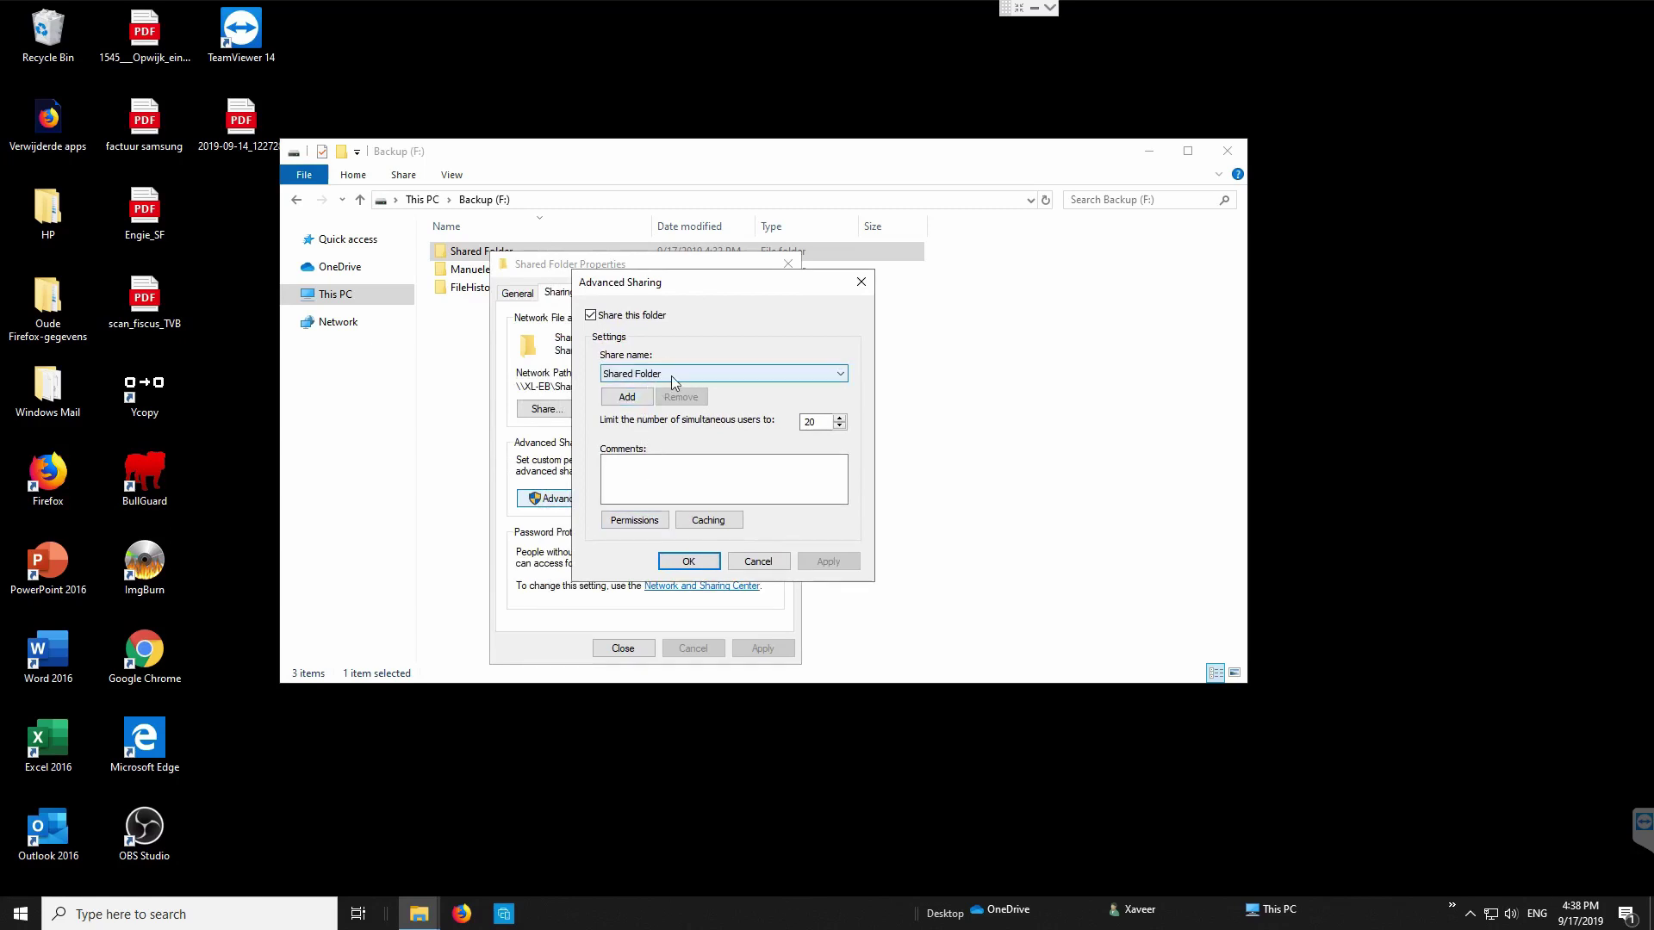
{"action": "left_click", "coordinate": [628, 396]}
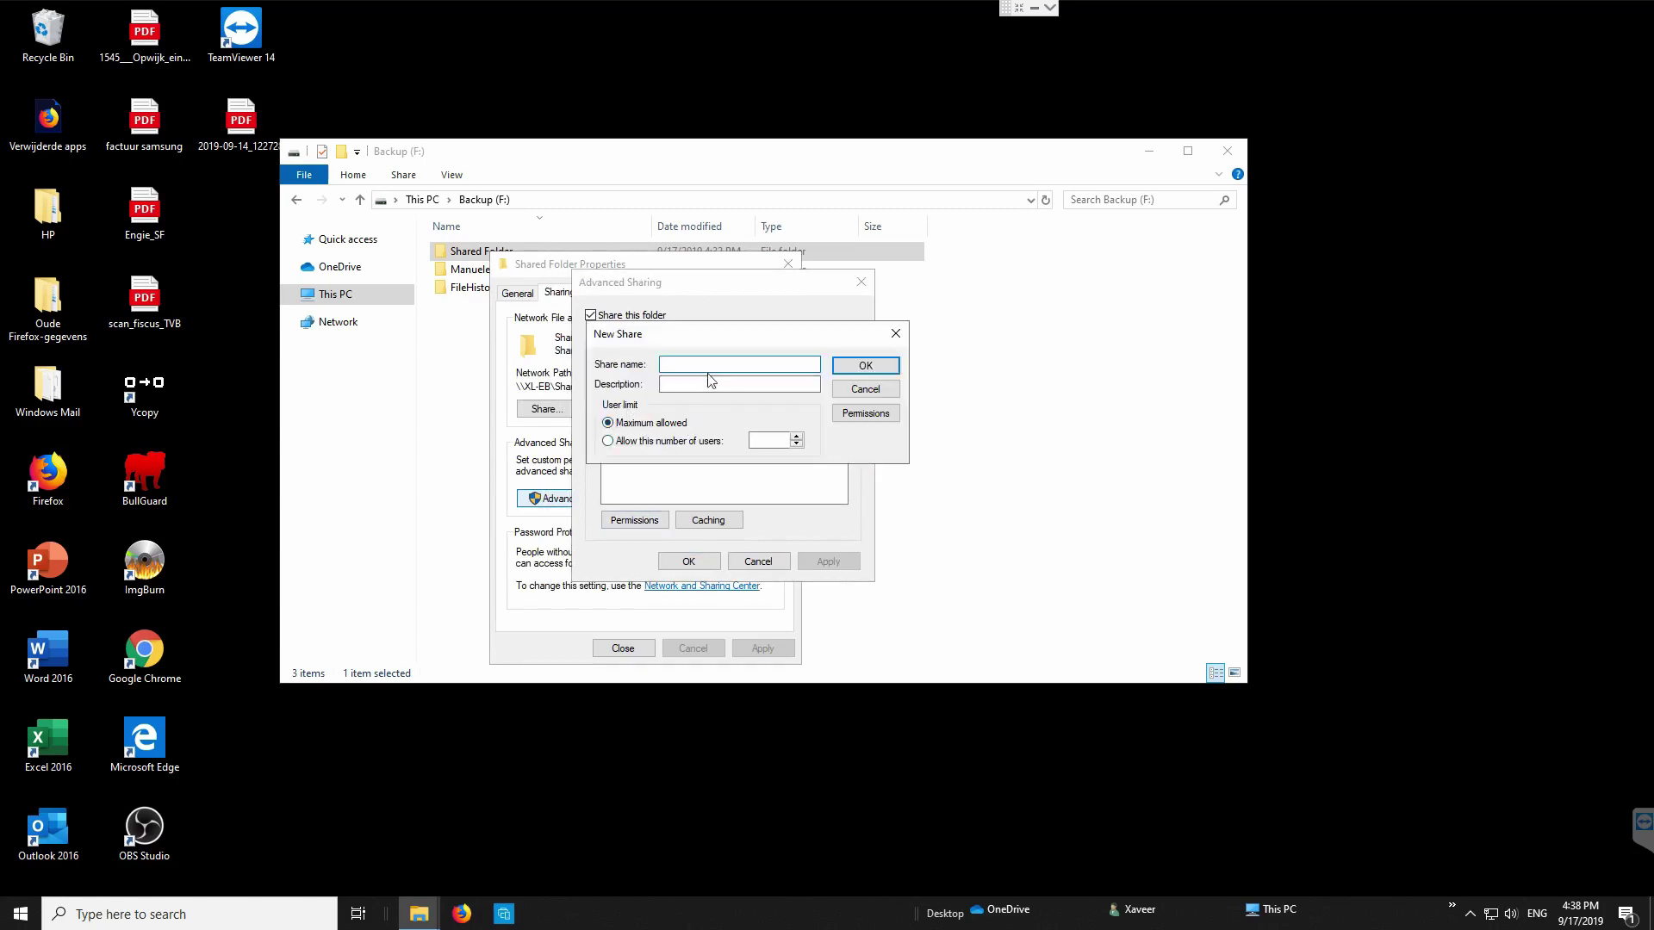
{"action": "type", "text": "DAT"}
{"action": "left_click", "coordinate": [830, 372]}
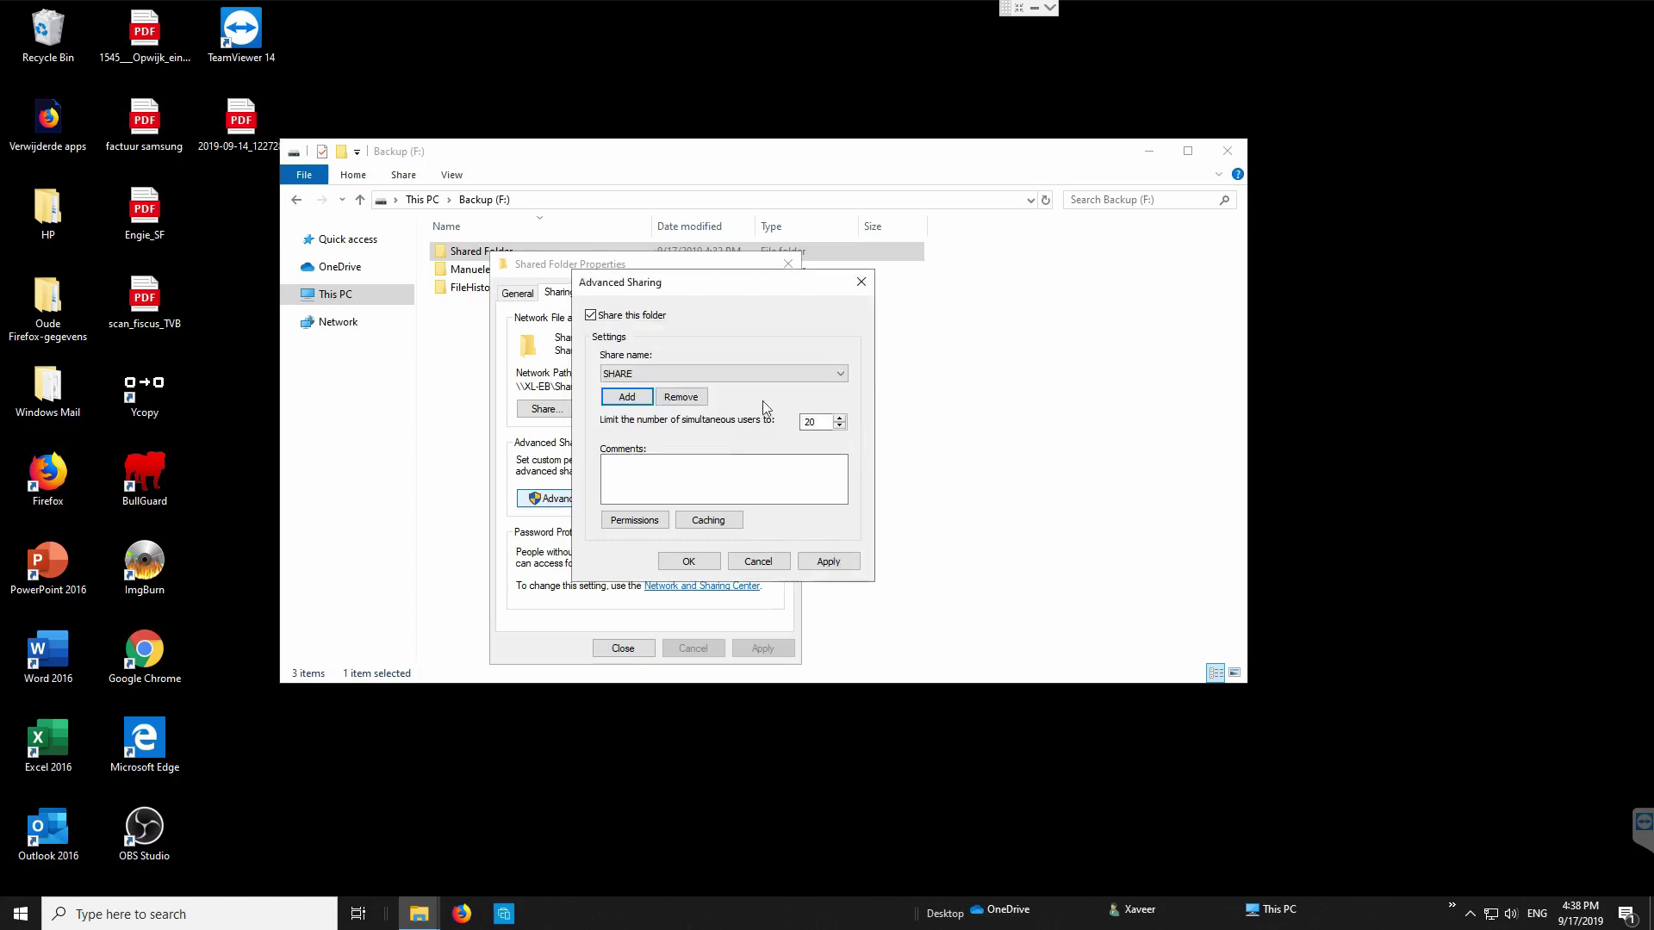
Step: Choose SHARE as the share name of the folder and apply the advanced sharing settings
{"action": "left_click", "coordinate": [721, 377]}
{"action": "left_click", "coordinate": [722, 383]}
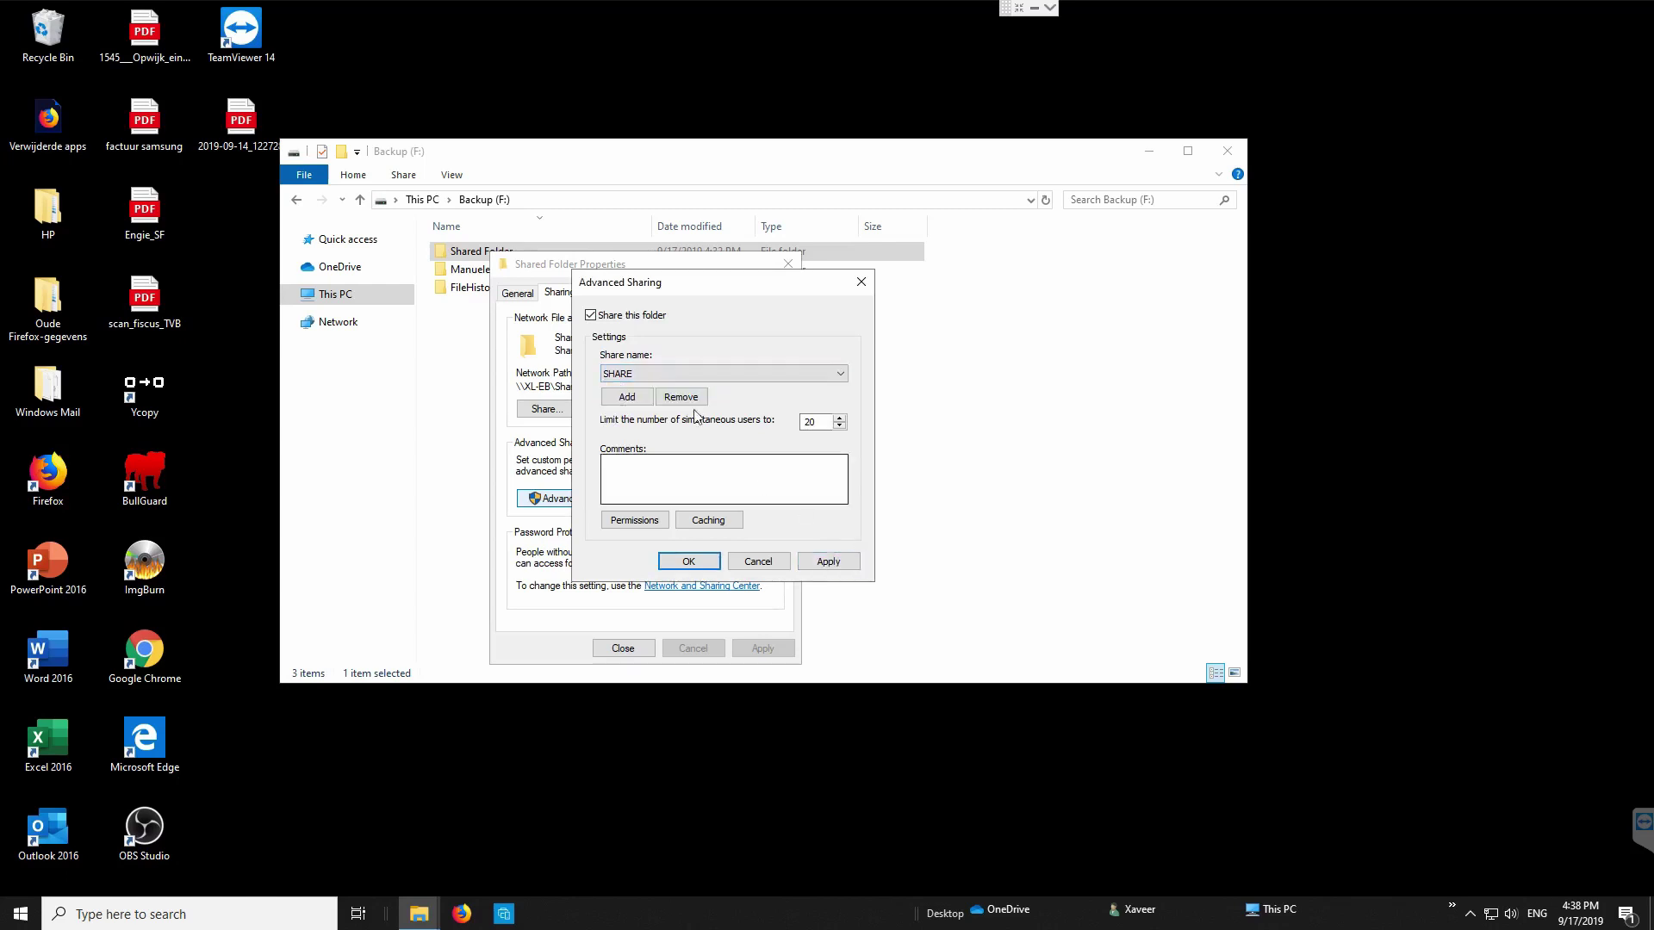
{"action": "left_click", "coordinate": [733, 376]}
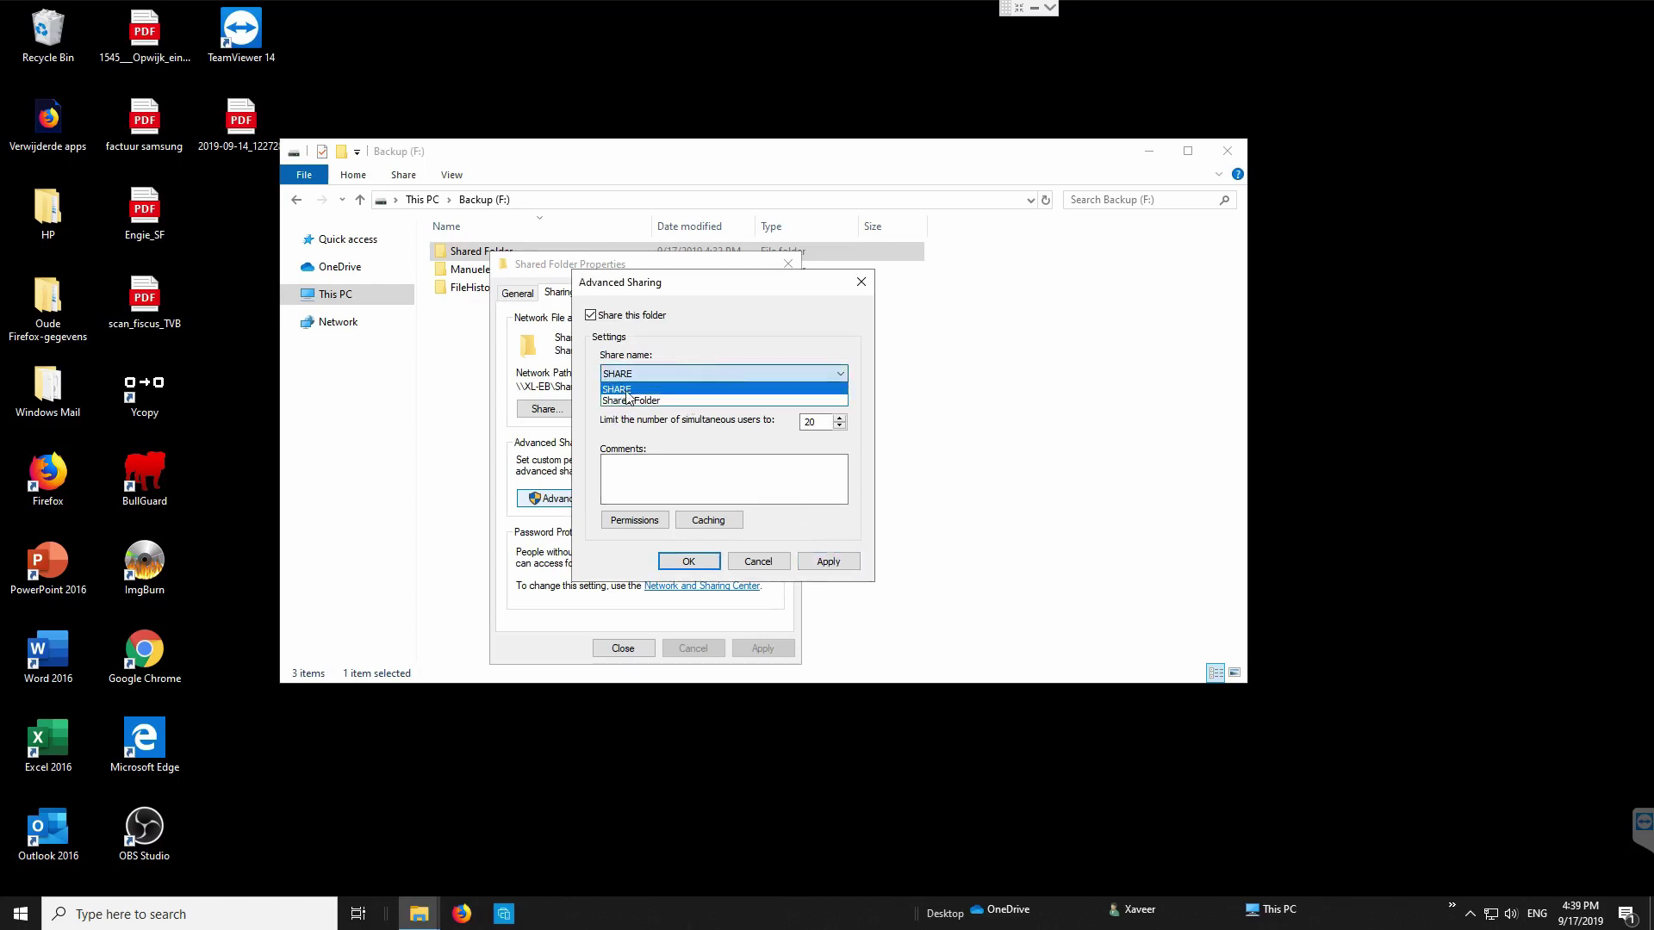
{"action": "left_click", "coordinate": [622, 392]}
{"action": "left_click", "coordinate": [828, 561]}
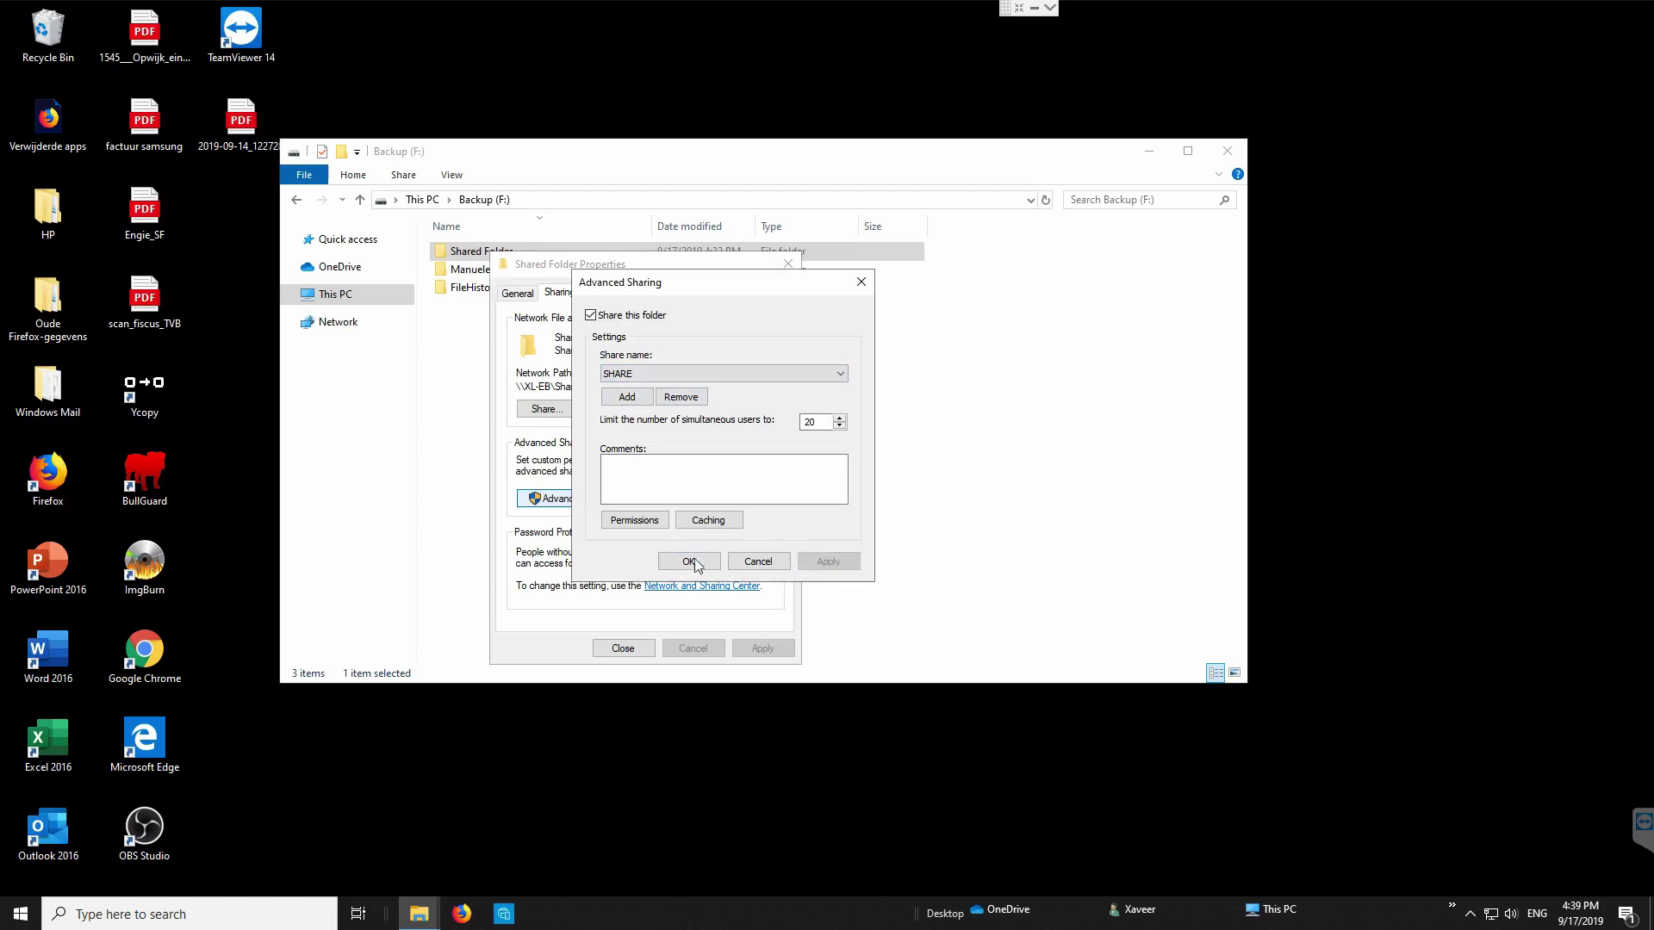
{"action": "left_click", "coordinate": [691, 564]}
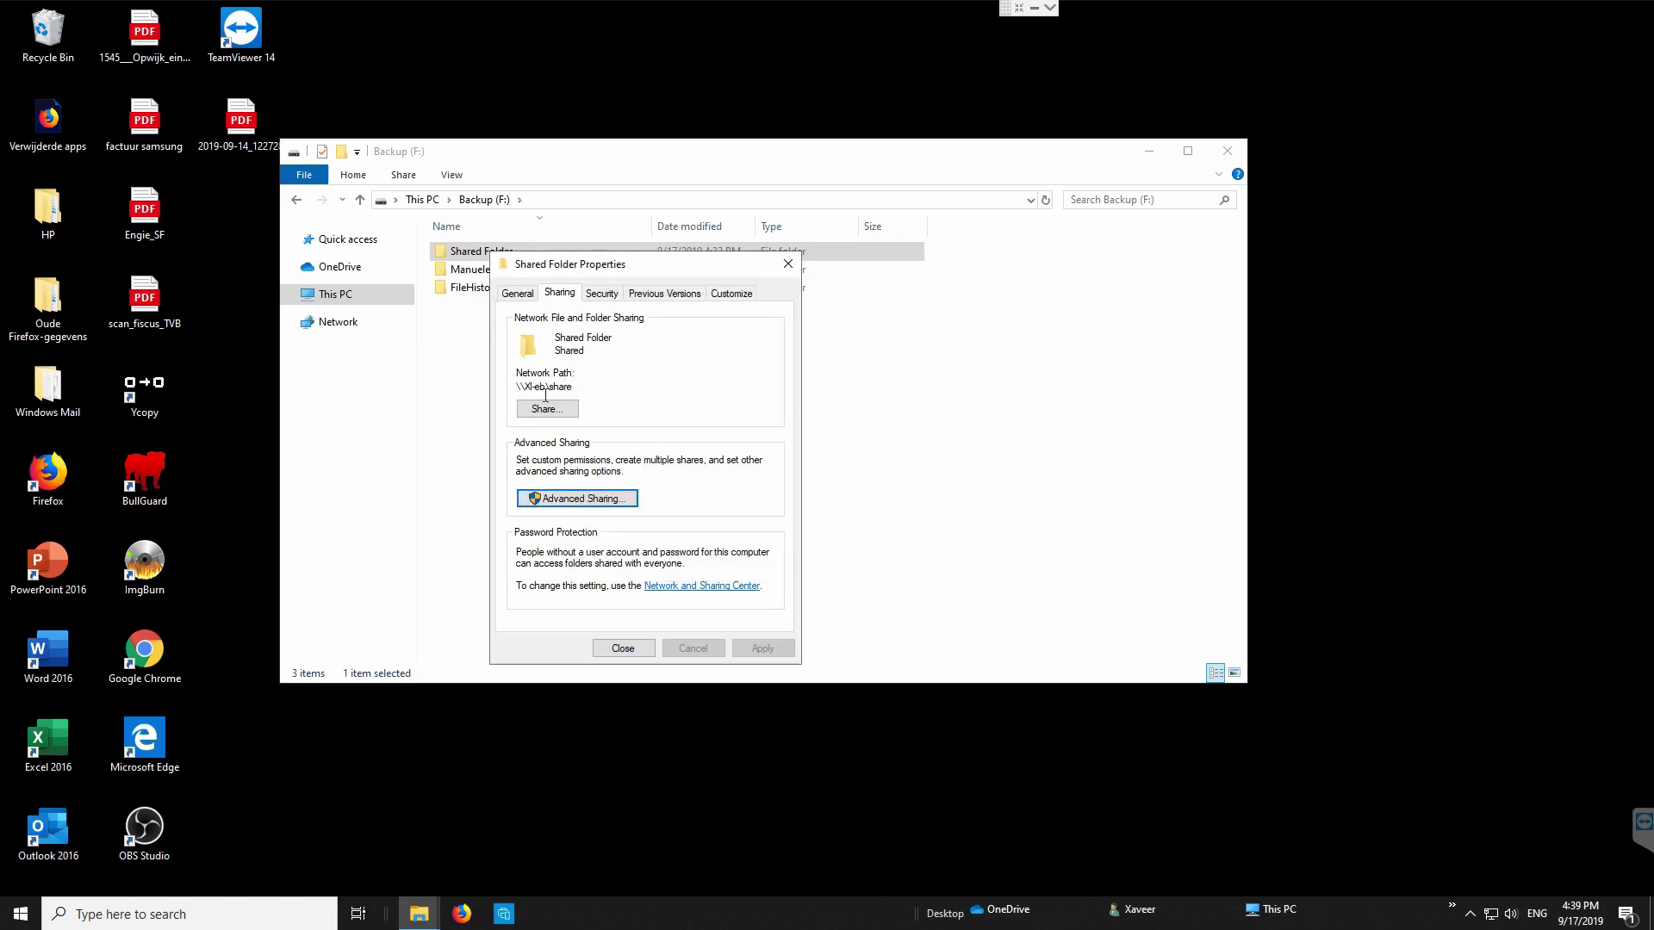
Step: Highlight the network path in the properties of Shared Folder, and close the properties and the file window
{"action": "left_click_drag", "start_coordinate": [515, 388], "coordinate": [578, 397]}
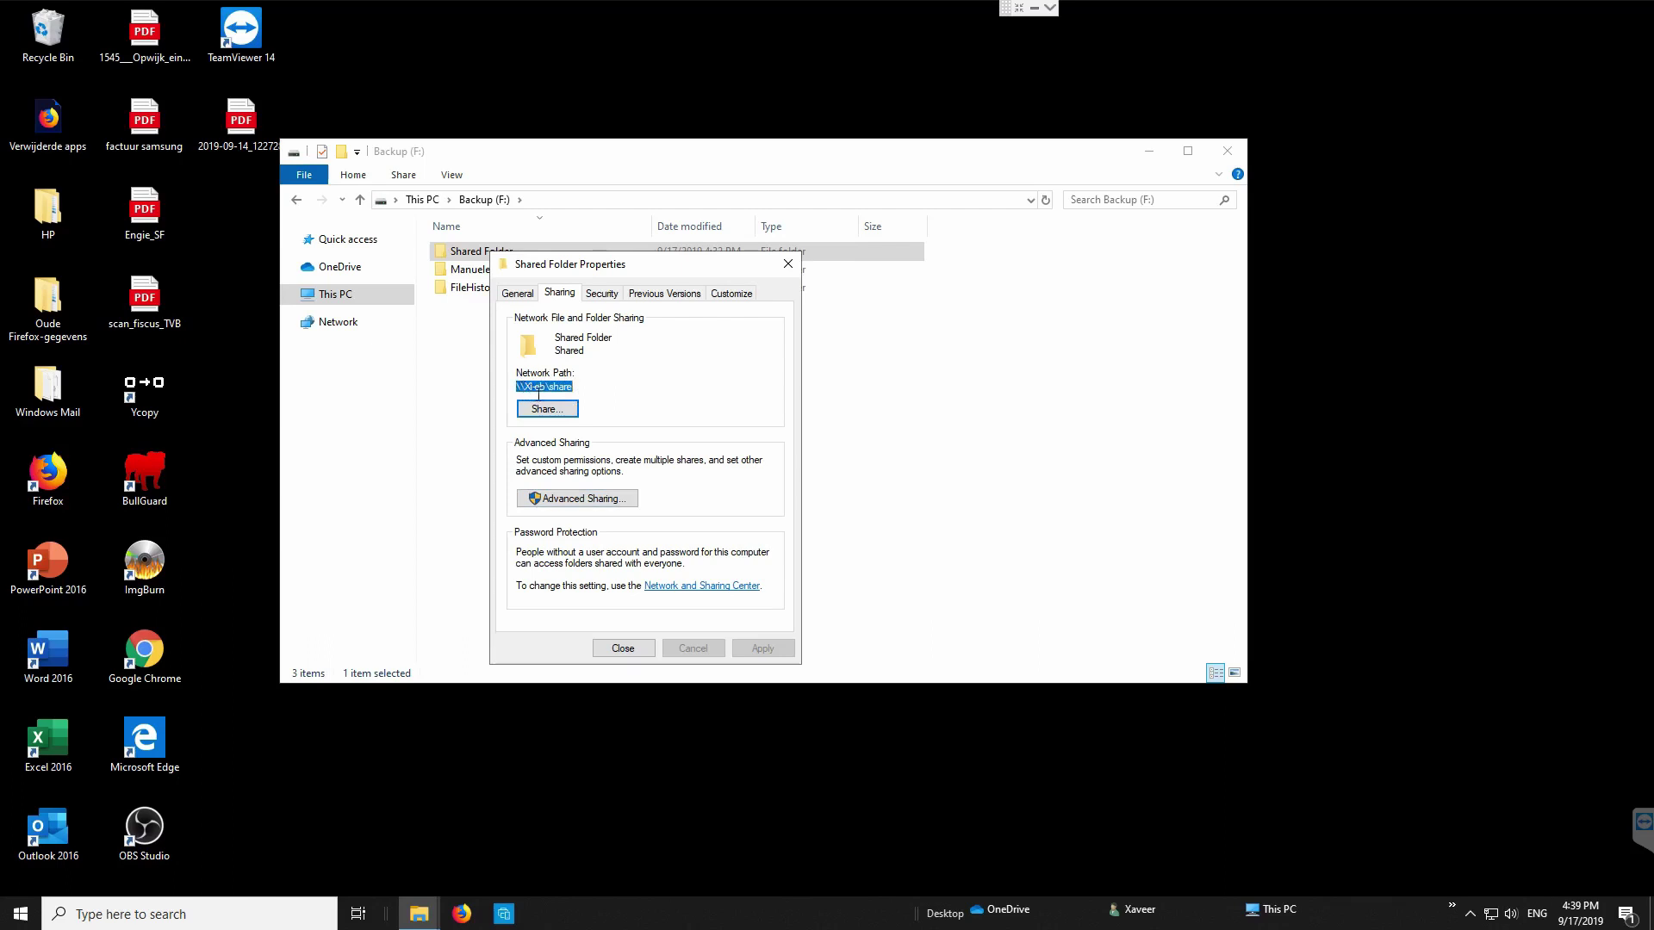
{"action": "right_click", "coordinate": [562, 387]}
{"action": "left_click", "coordinate": [633, 349]}
{"action": "left_click", "coordinate": [623, 648]}
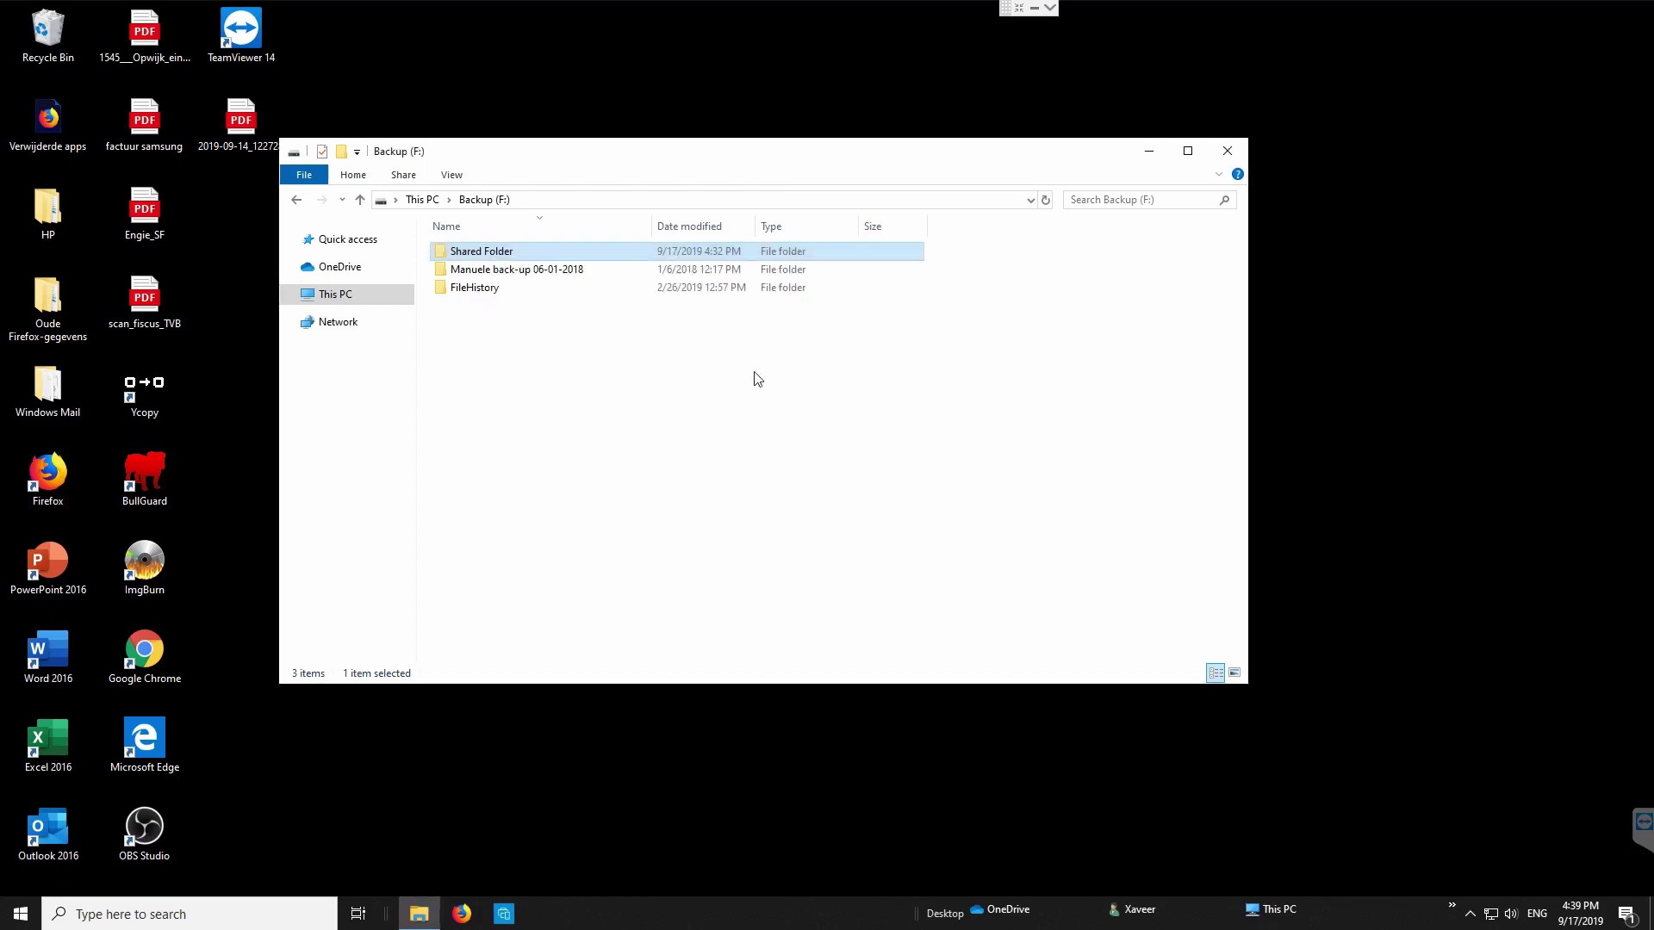
{"action": "left_click", "coordinate": [1227, 151]}
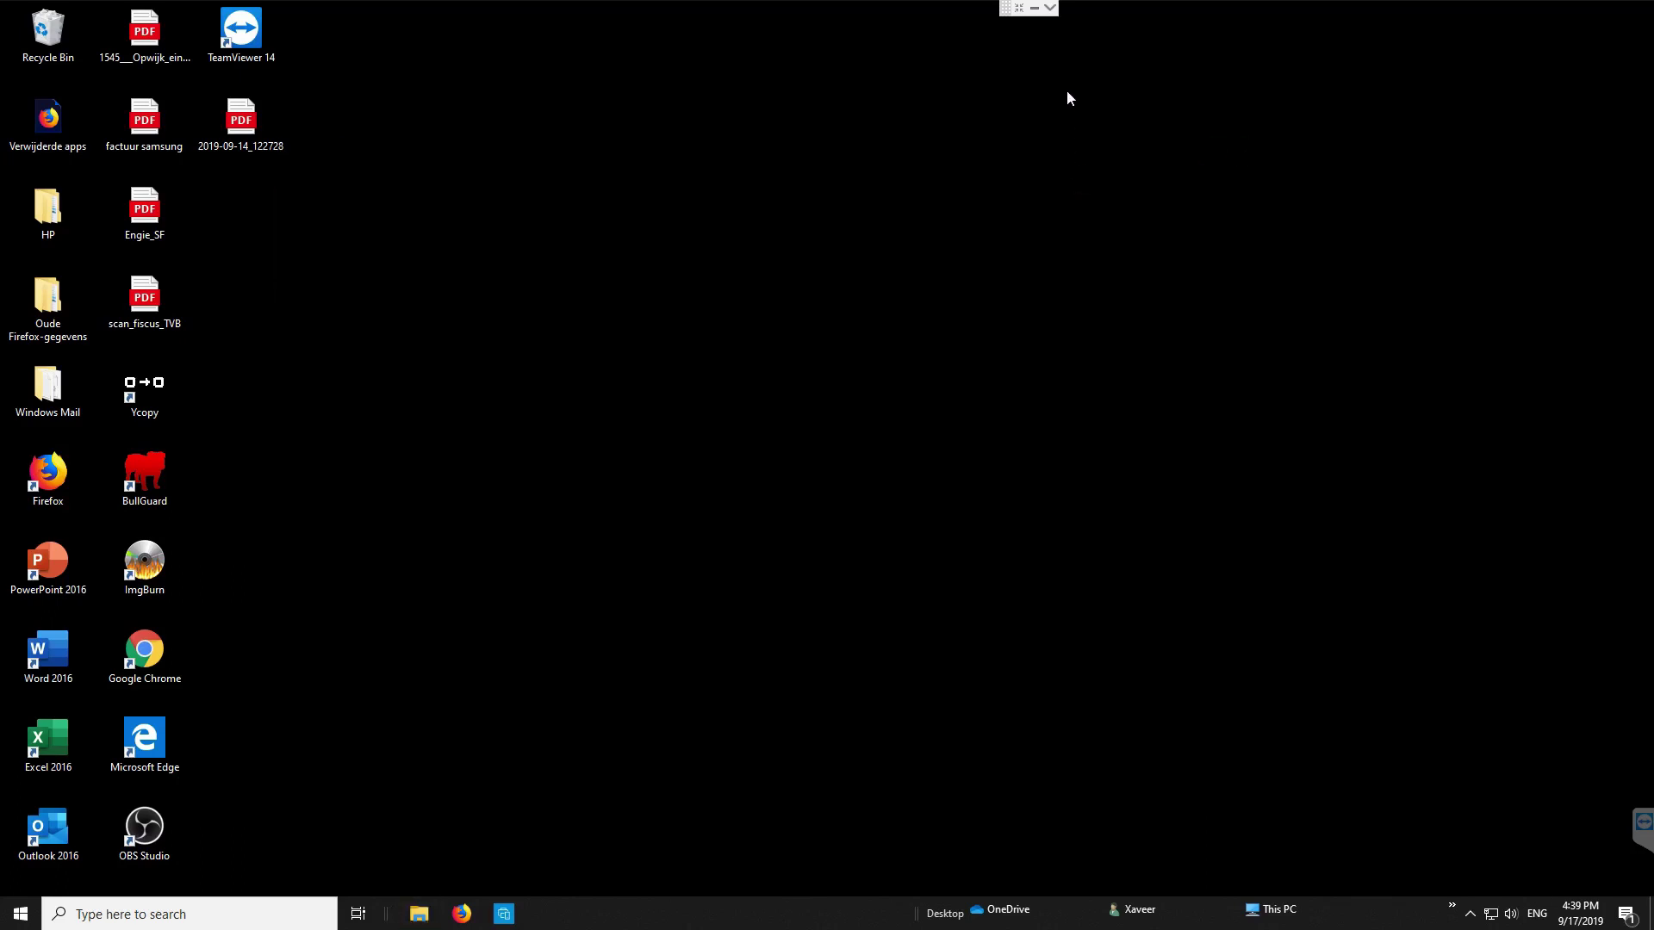
Step: Switch from the TeamViewer session to File Explorer on the local computer, go to \\XL-EB and open its share folder
{"action": "left_click", "coordinate": [1037, 9]}
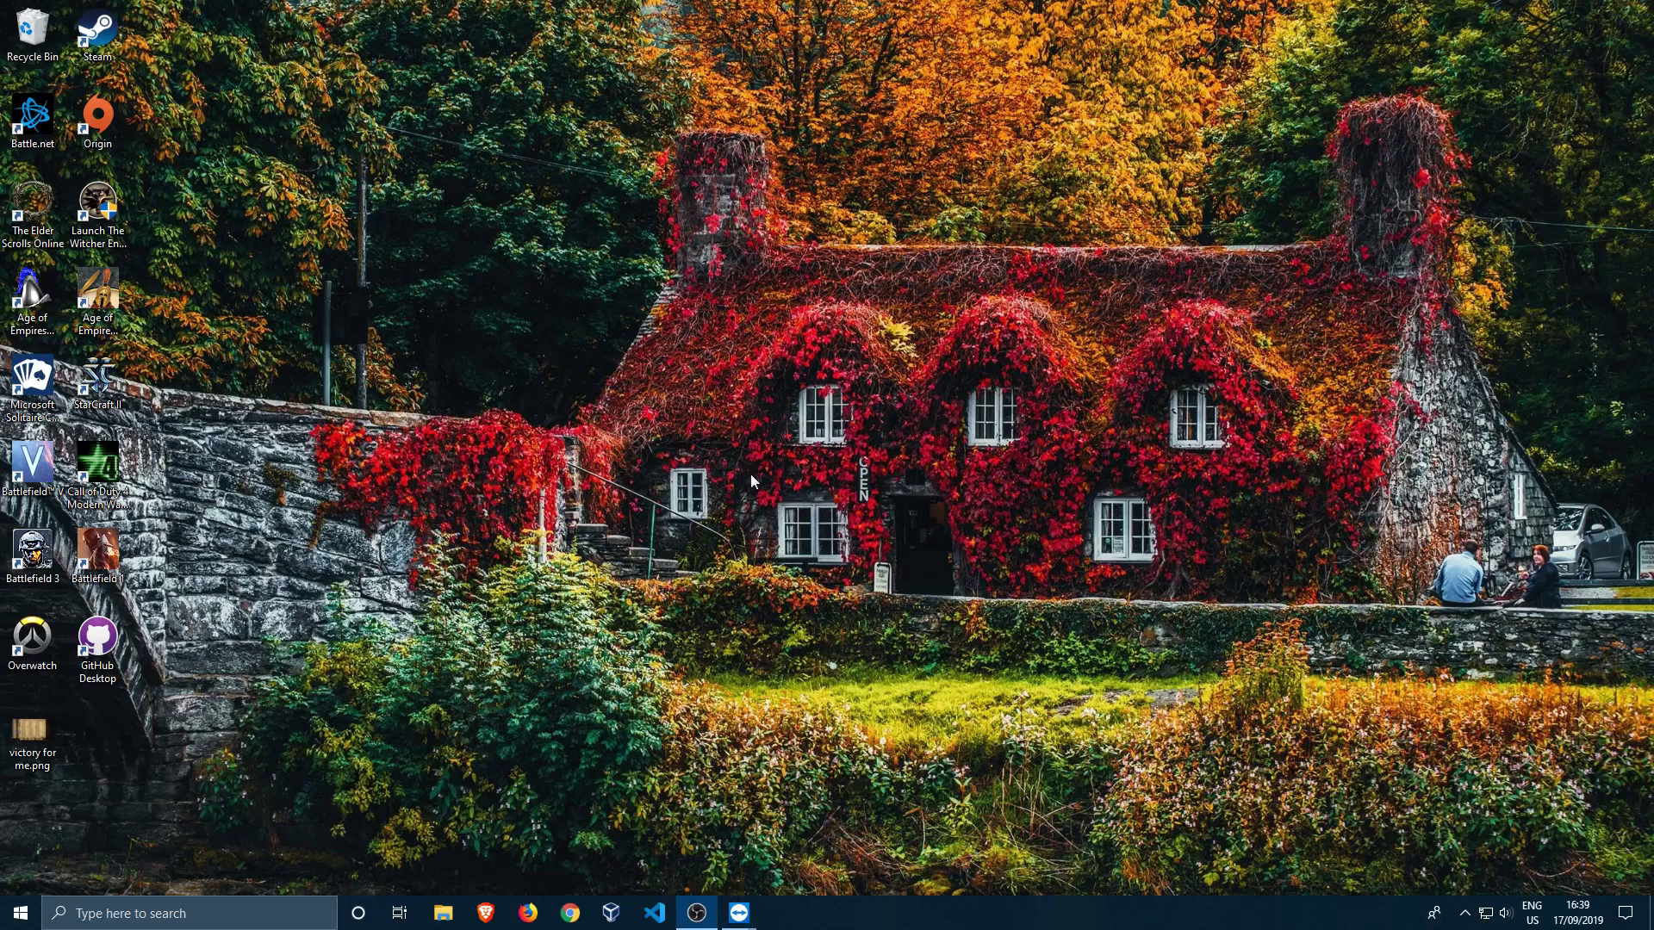
{"action": "left_click", "coordinate": [443, 917]}
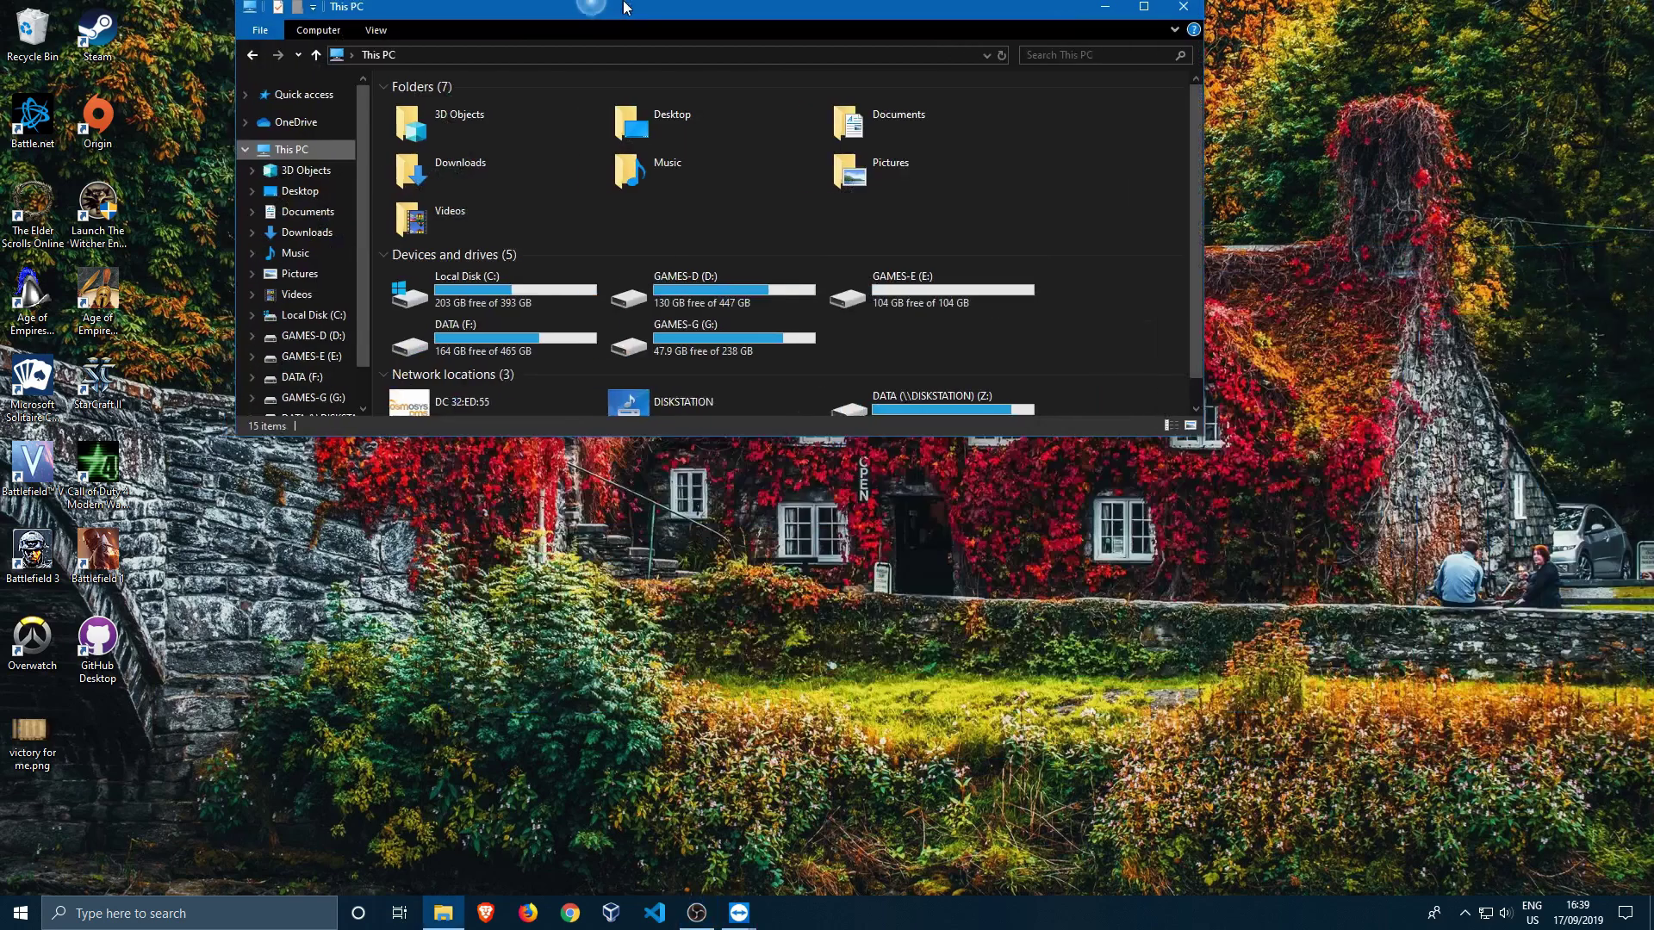
{"action": "double_click", "coordinate": [468, 13]}
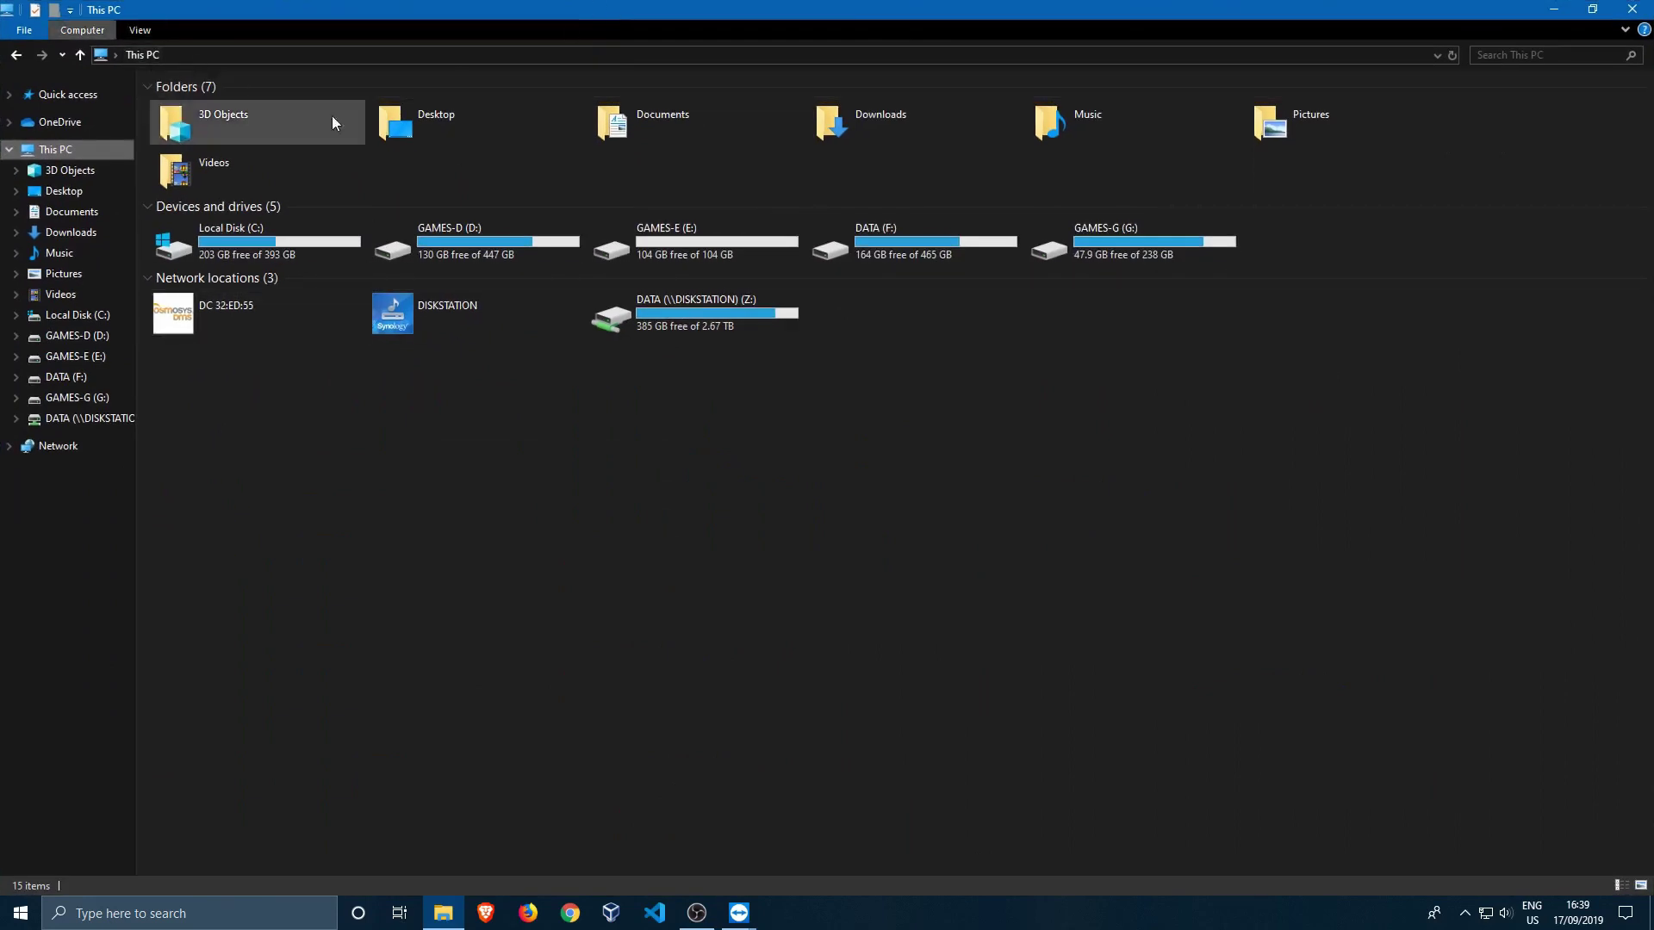
{"action": "left_click", "coordinate": [182, 53]}
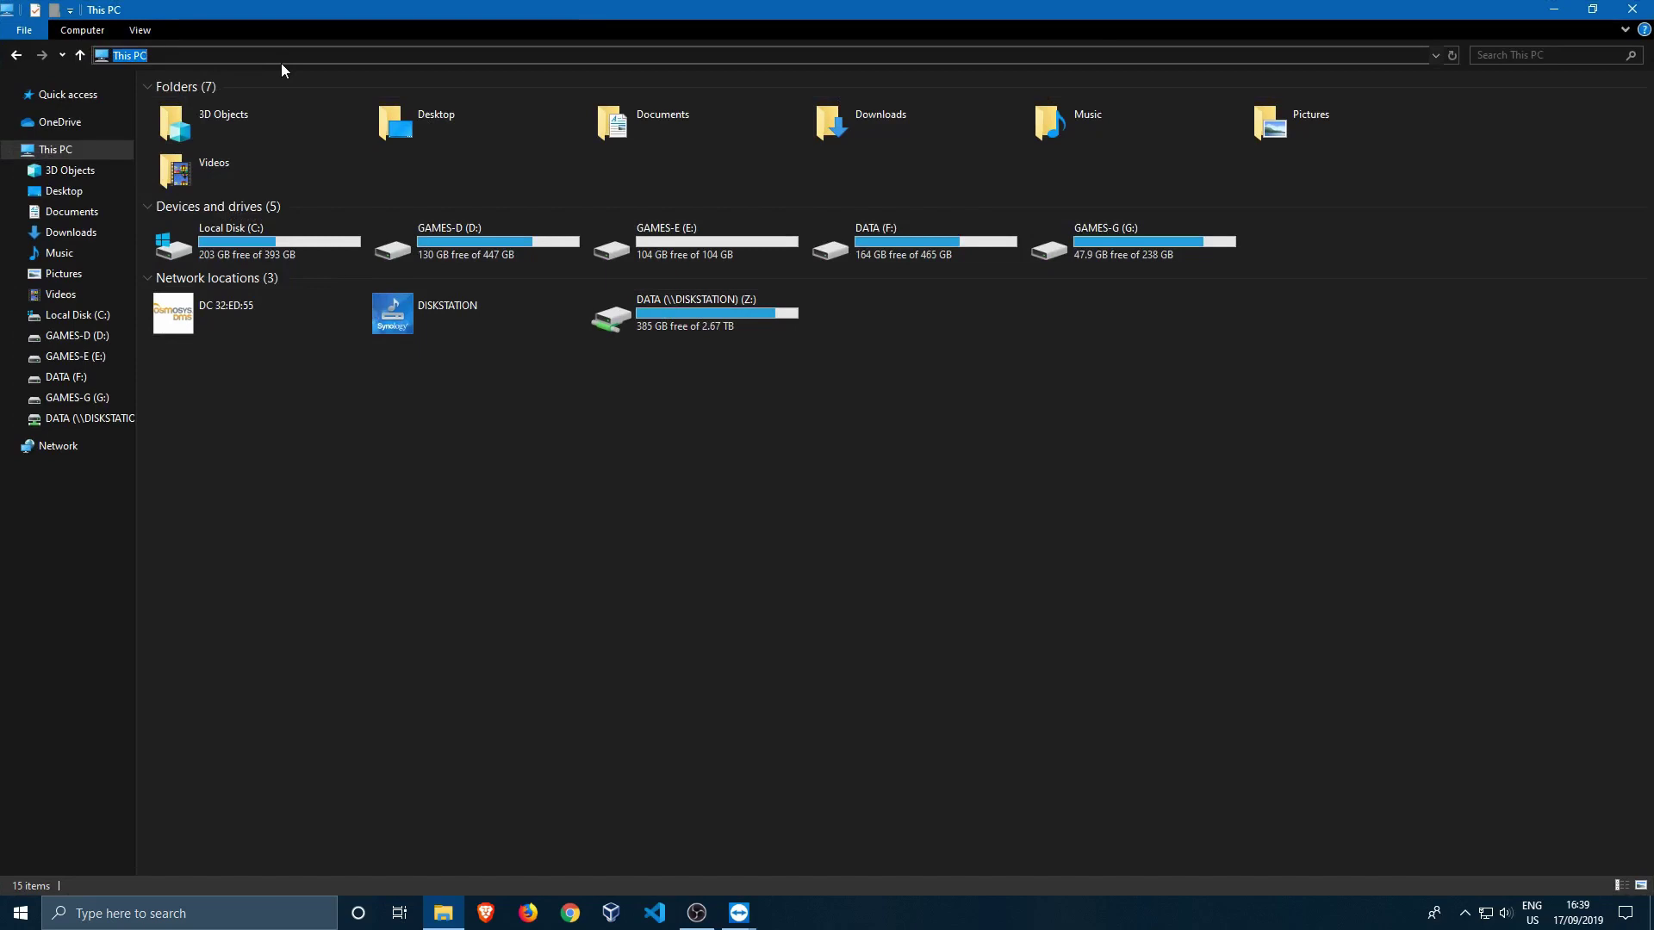
{"action": "type", "text": "\\\\XL-EB"}
{"action": "key", "text": "Return"}
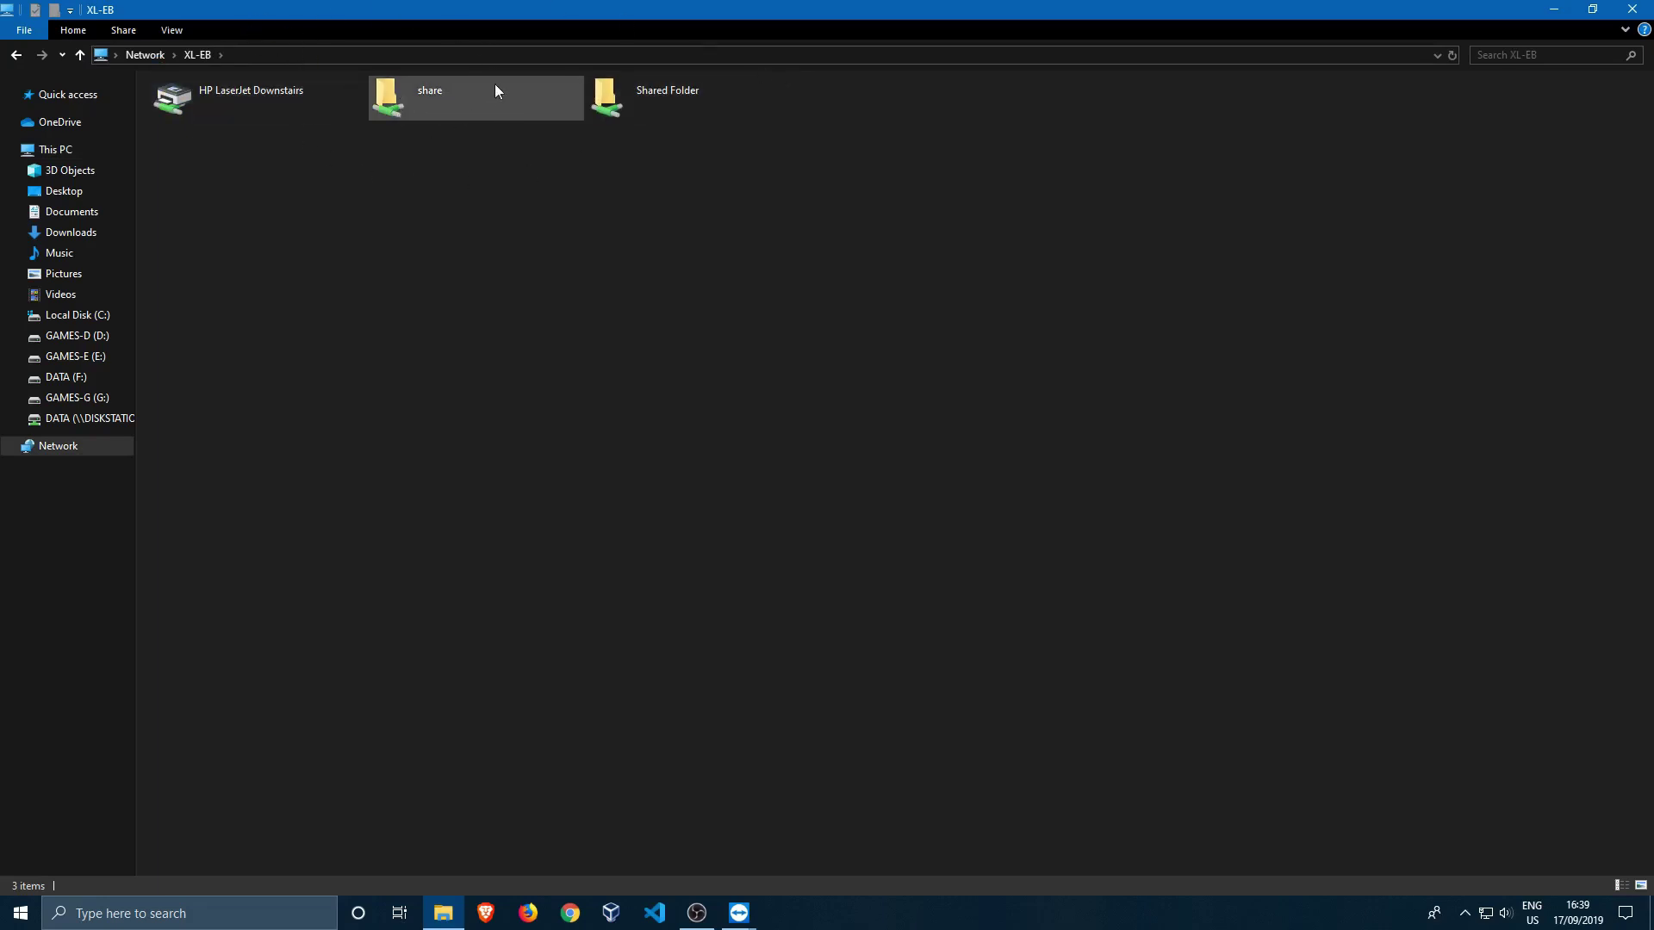
{"action": "left_click", "coordinate": [636, 100]}
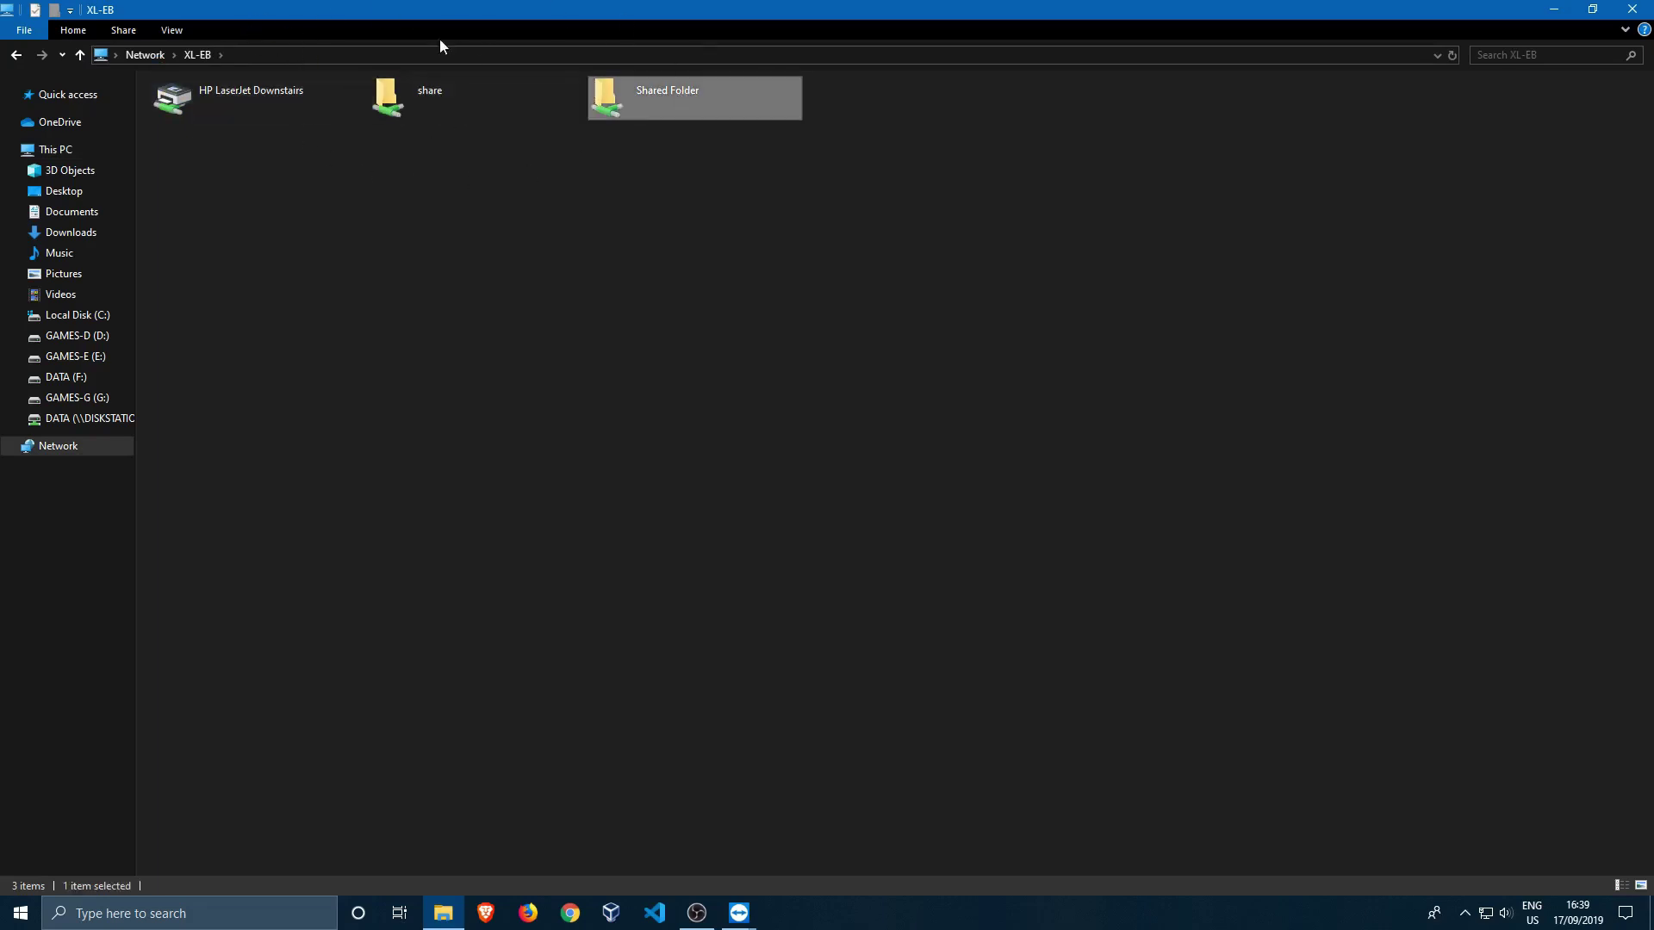
{"action": "left_click", "coordinate": [457, 100]}
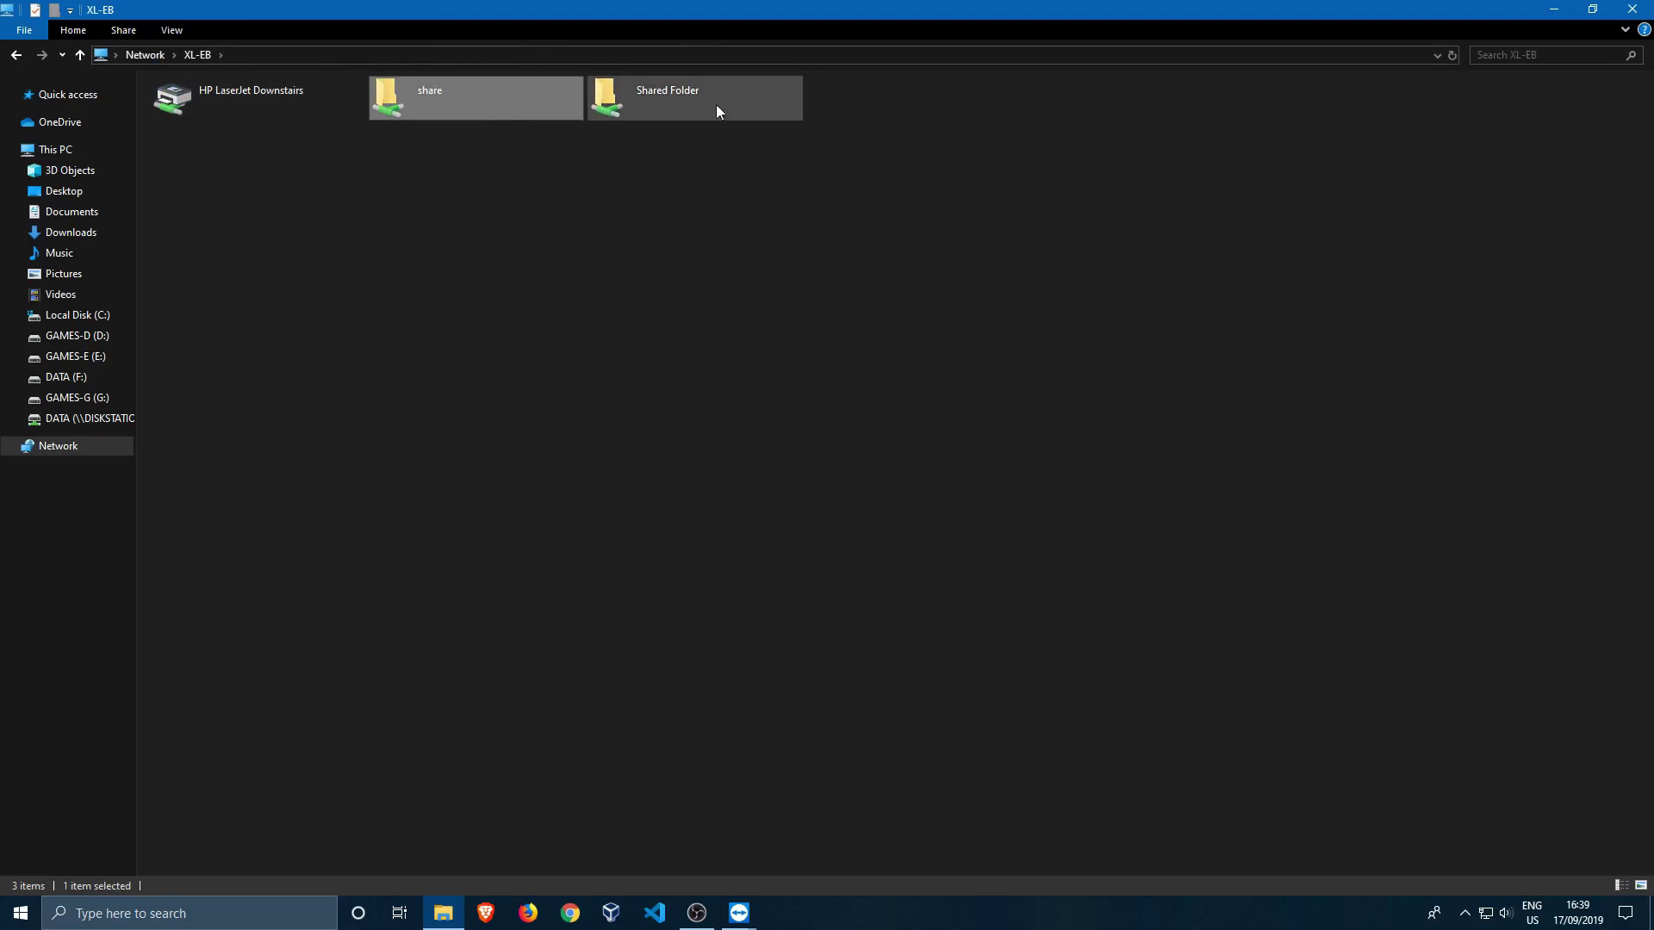
{"action": "double_click", "coordinate": [429, 101]}
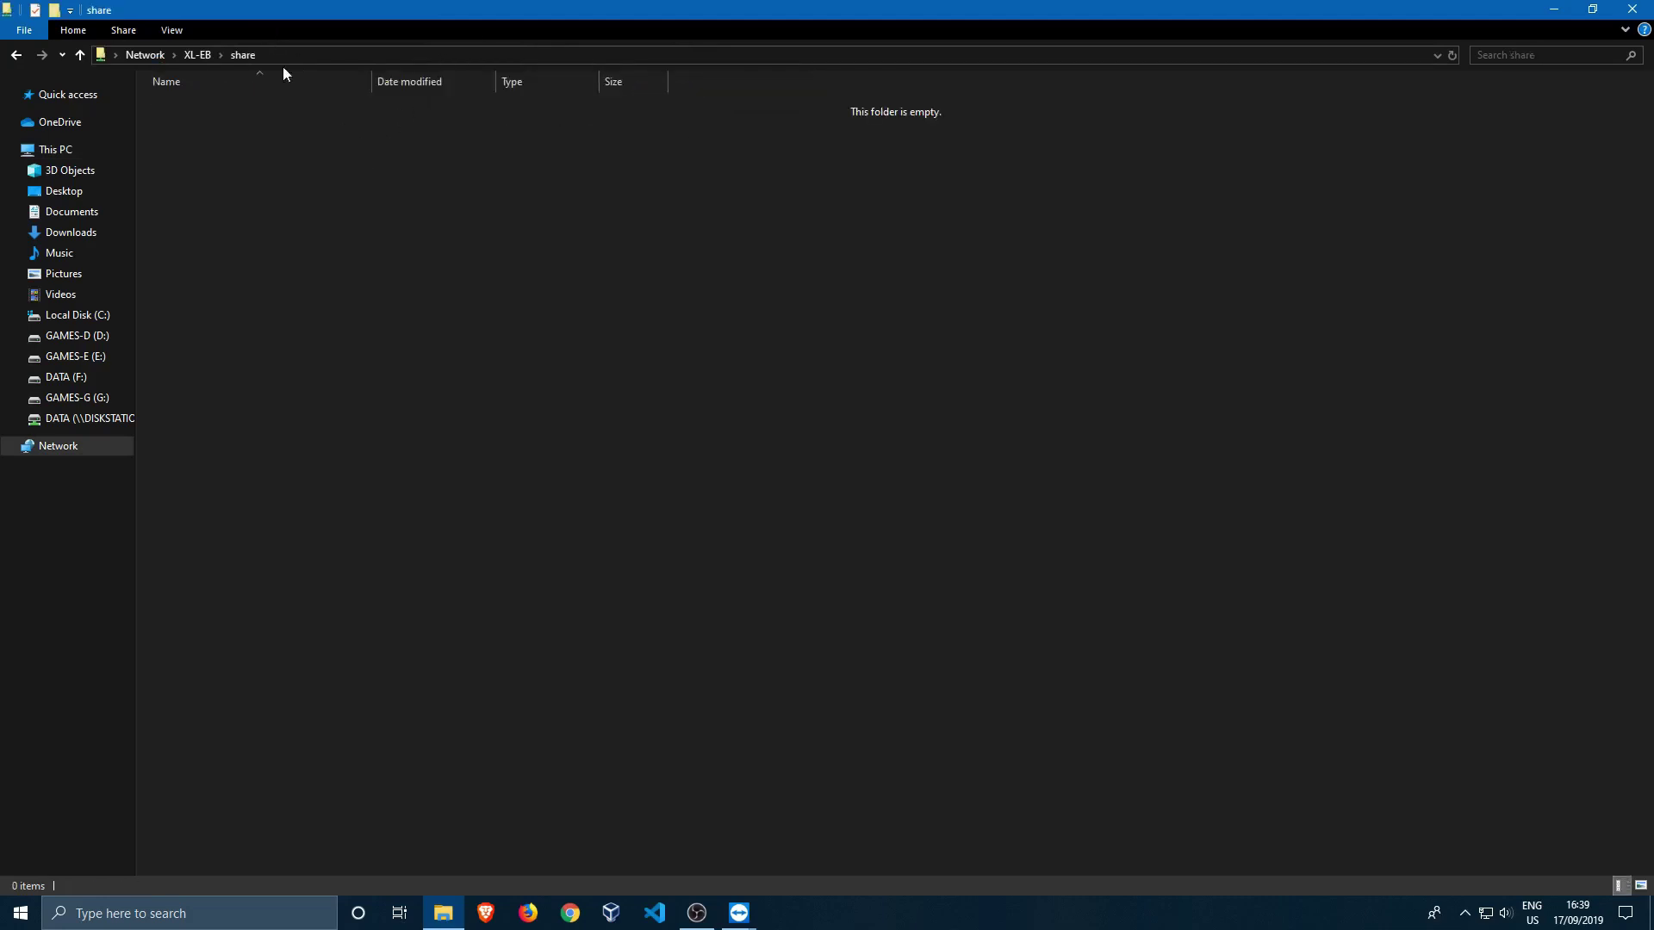
Step: Try to create a new text document in the share folder on XL-EB
{"action": "right_click", "coordinate": [369, 222]}
{"action": "mouse_move", "coordinate": [555, 431]}
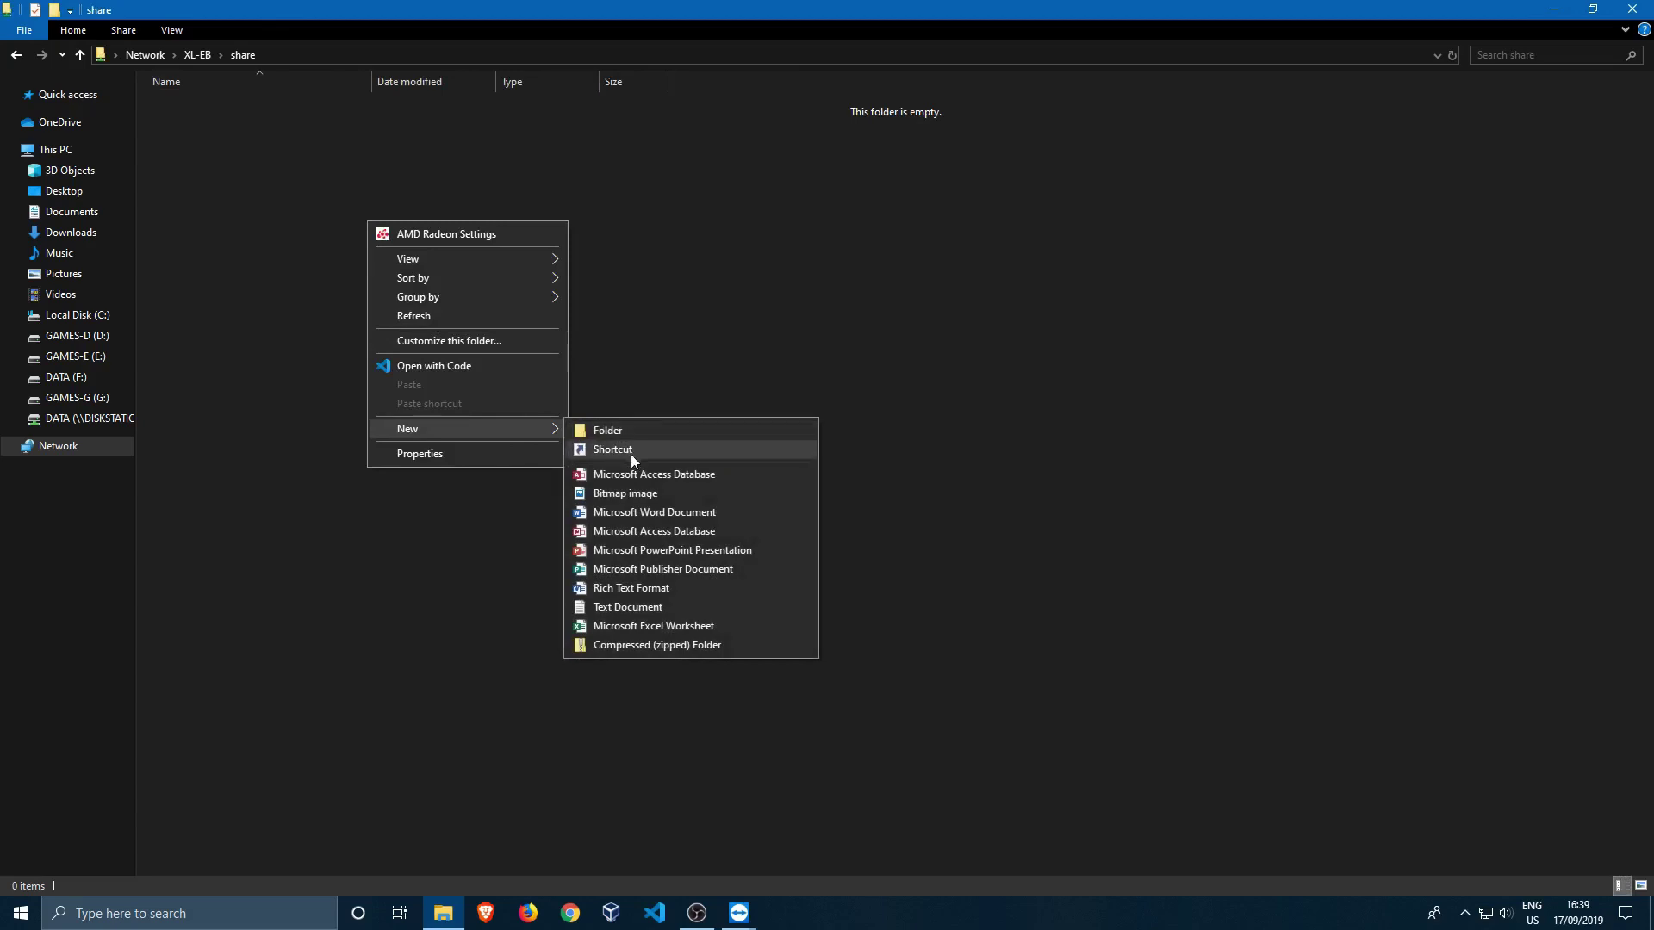
{"action": "left_click", "coordinate": [633, 607]}
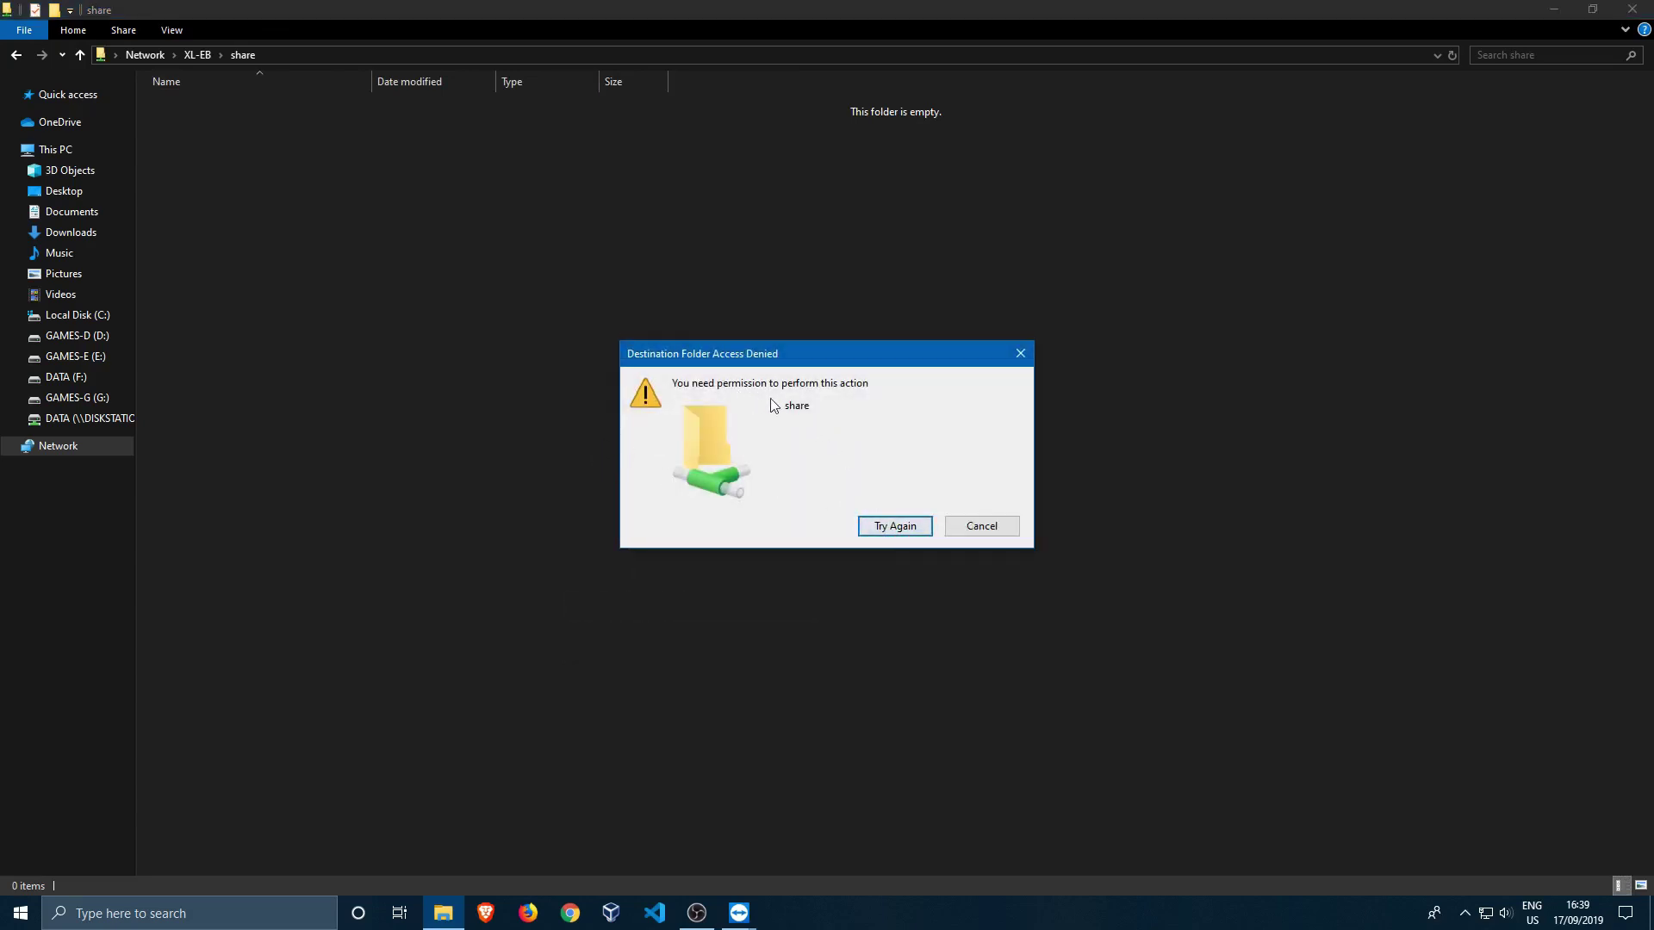
{"action": "left_click", "coordinate": [983, 526]}
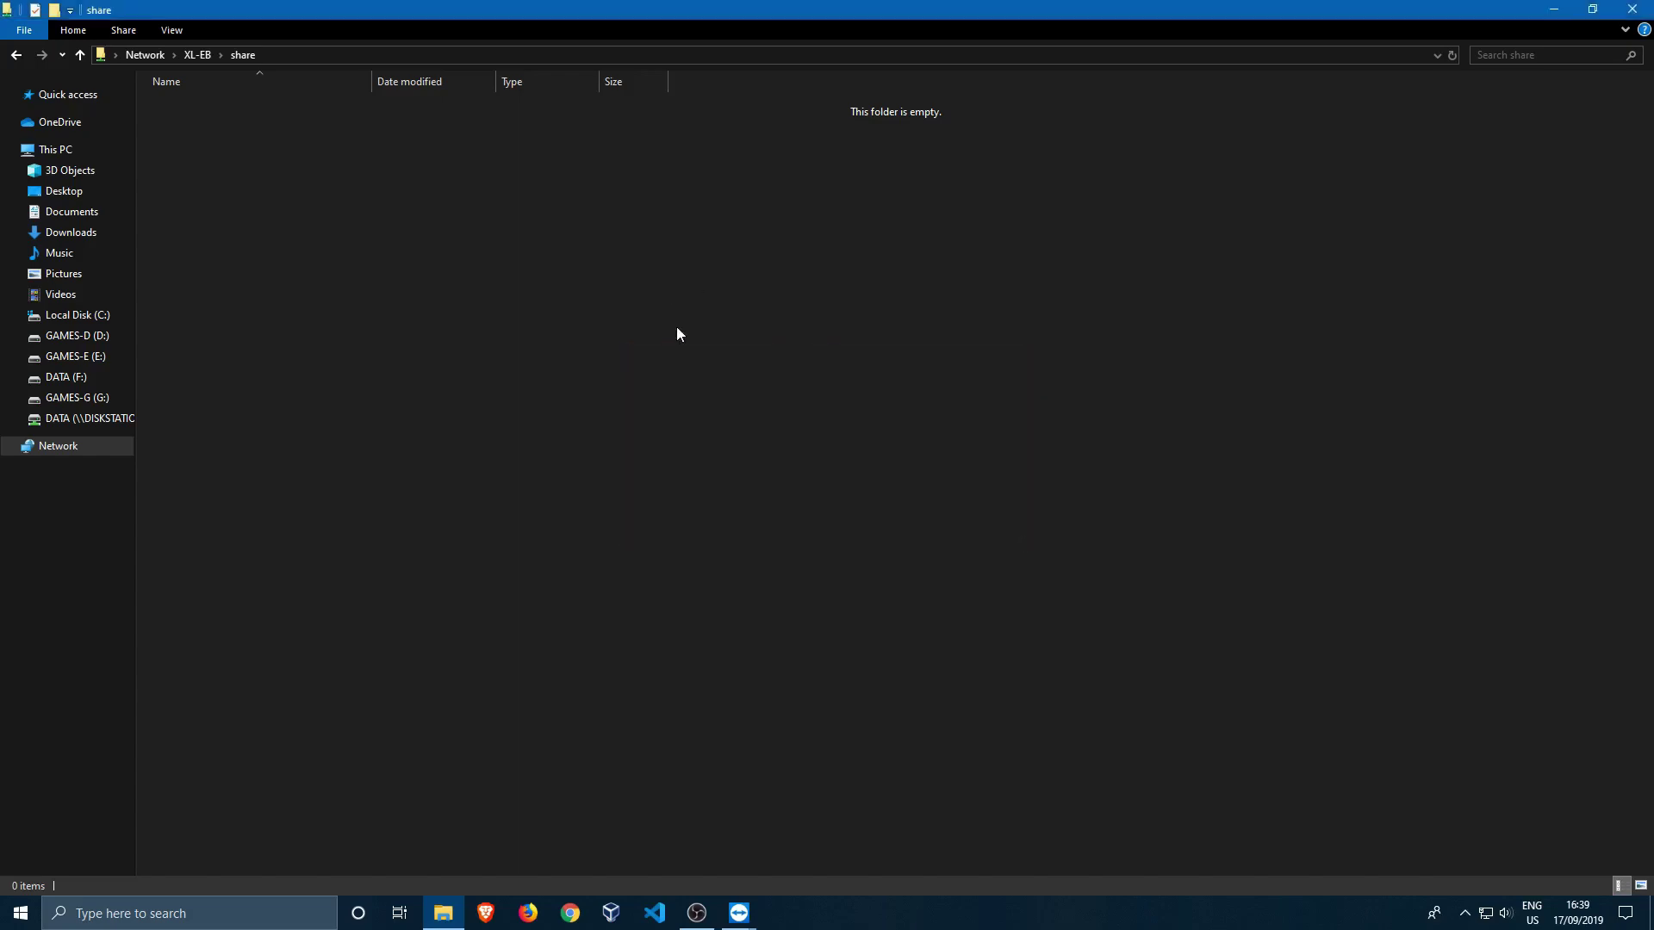
Step: Return to the TeamViewer session and view the security permissions of Shared Folder on the Backup (F:) drive
{"action": "left_click", "coordinate": [801, 866]}
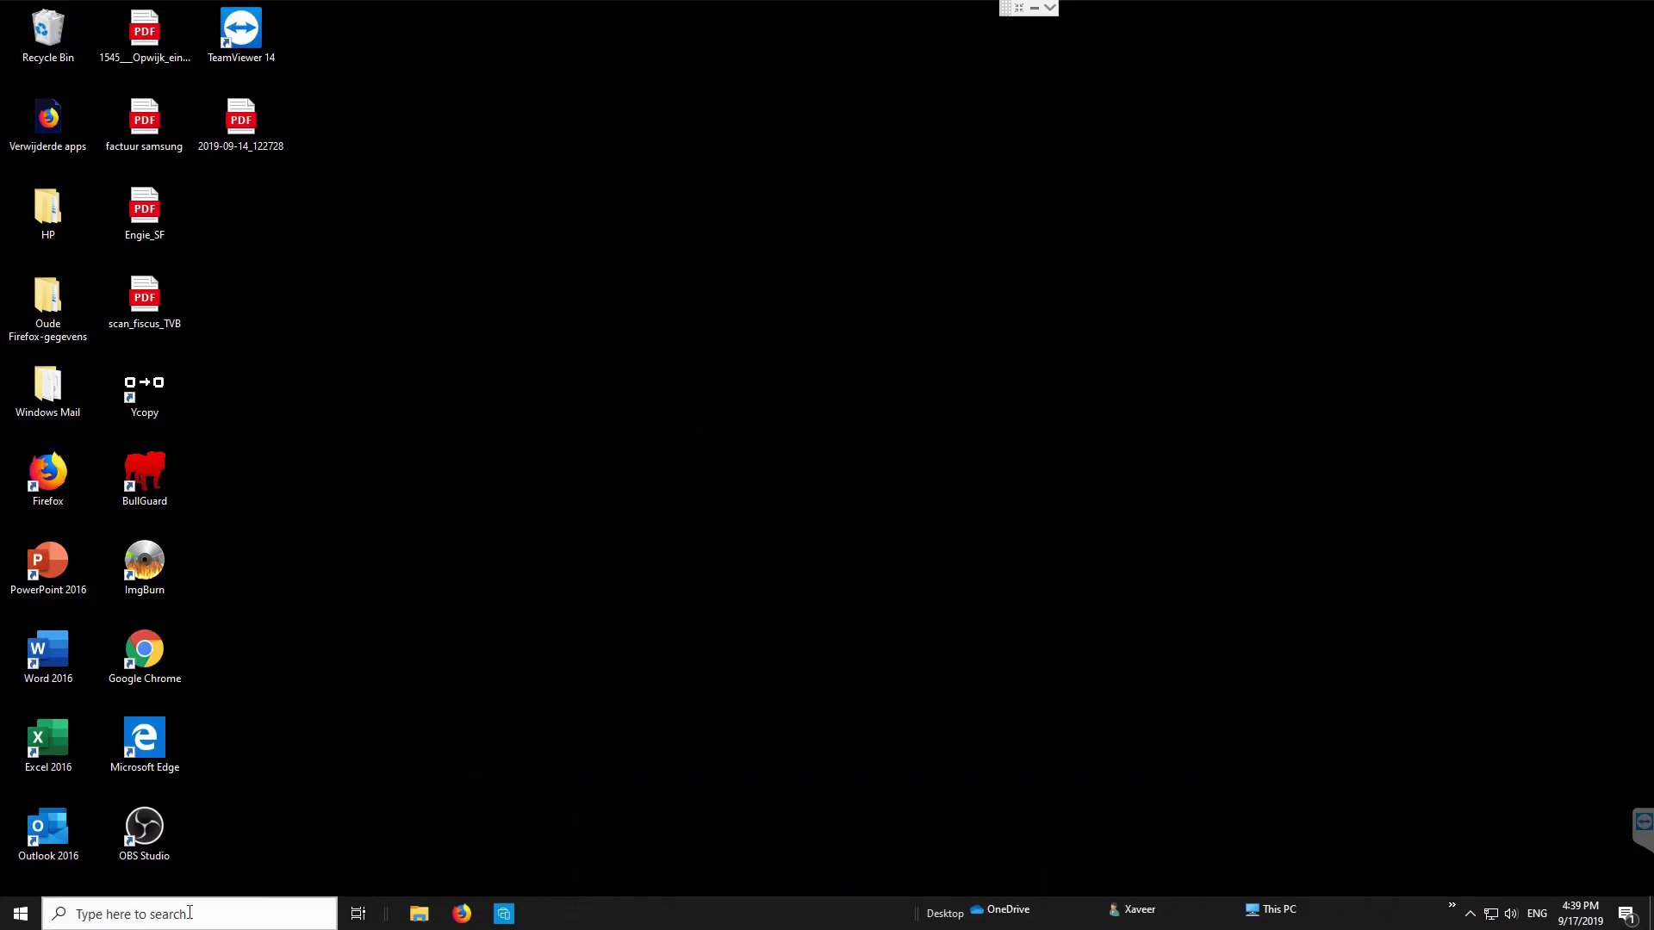
{"action": "left_click", "coordinate": [422, 915]}
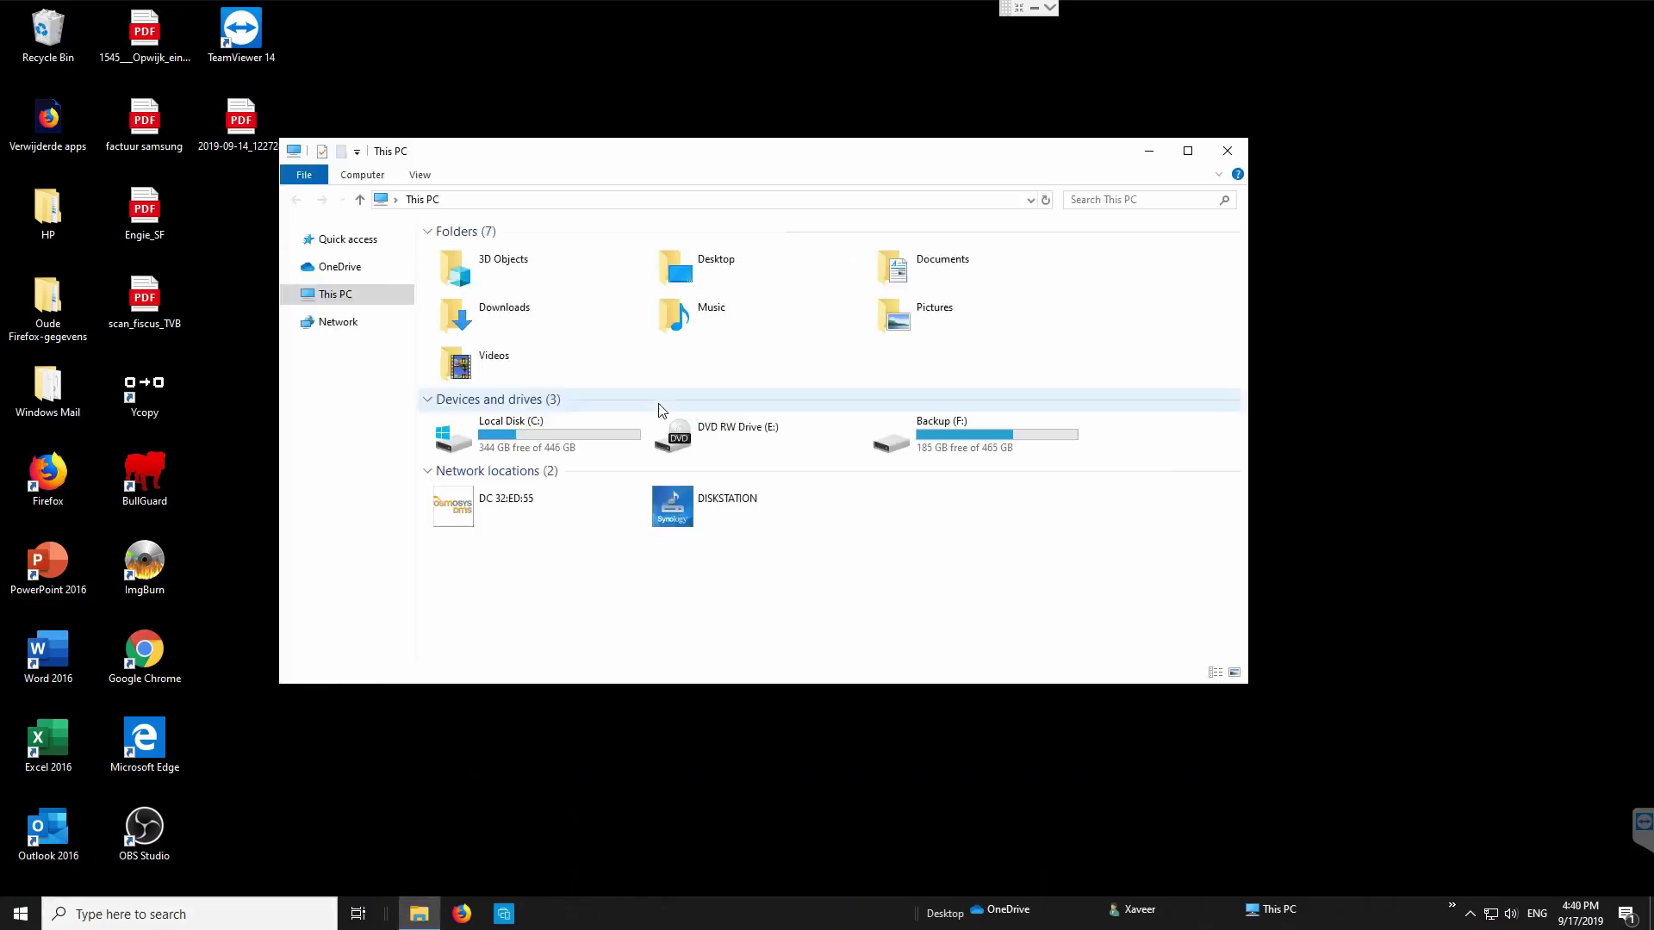
{"action": "double_click", "coordinate": [978, 440]}
{"action": "right_click", "coordinate": [496, 252]}
{"action": "left_click", "coordinate": [572, 596]}
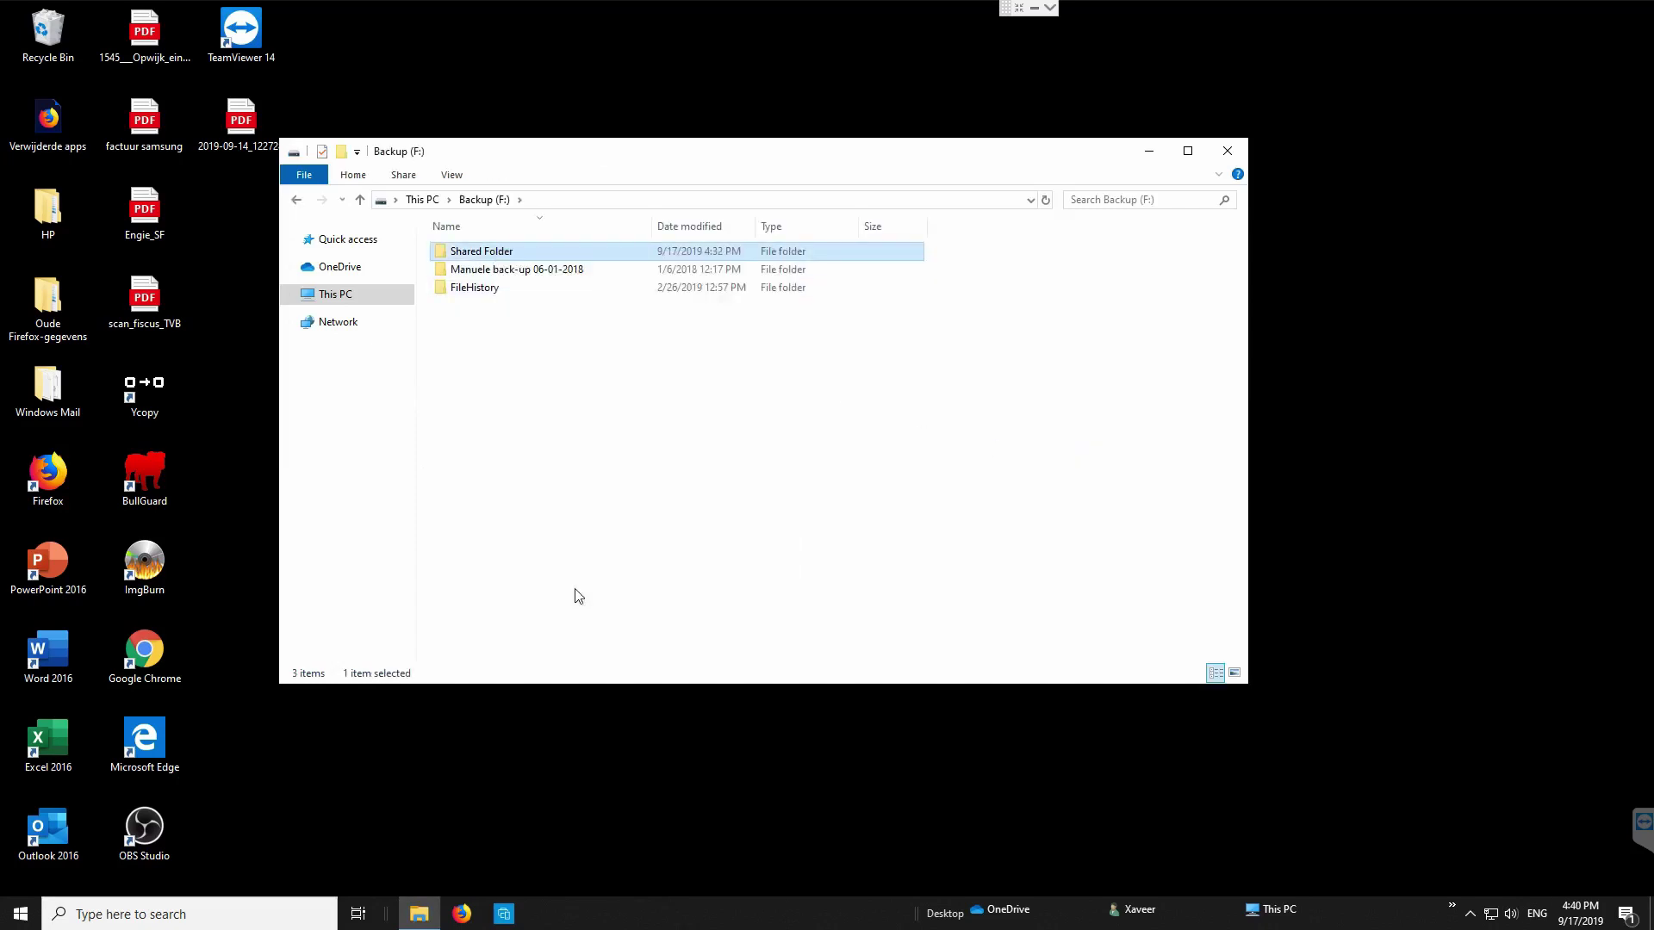
{"action": "left_click", "coordinate": [607, 295]}
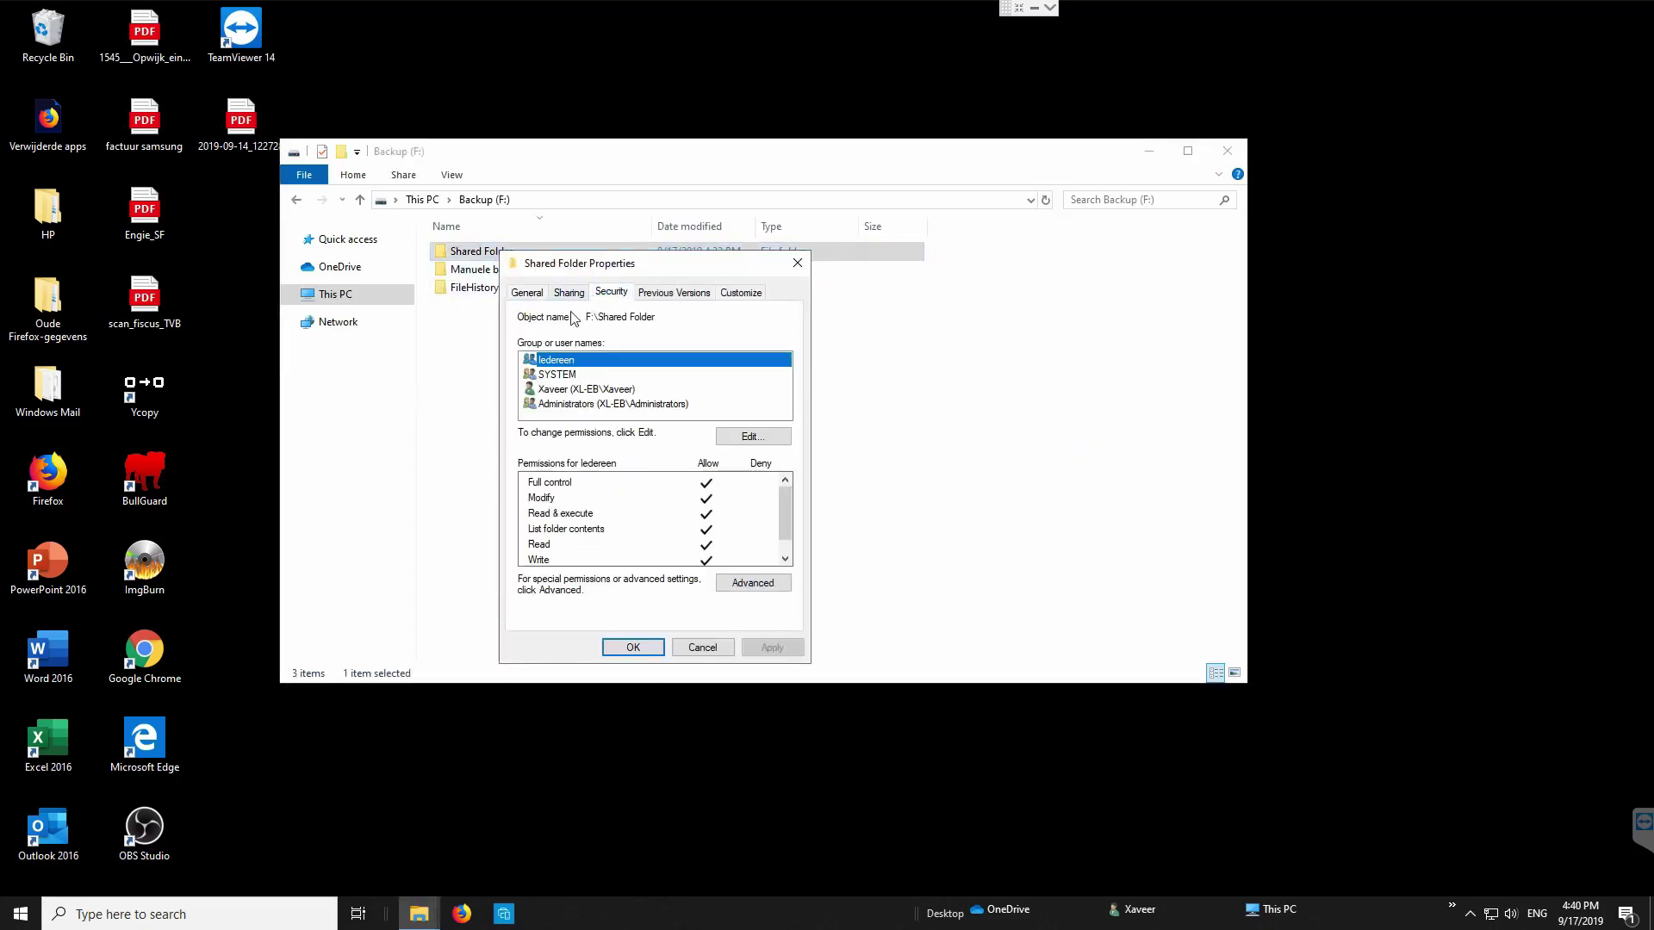
Step: Examine the share permissions for SHARE in the advanced sharing settings, and close the dialogs without changes
{"action": "left_click", "coordinate": [568, 293]}
{"action": "left_click", "coordinate": [596, 504]}
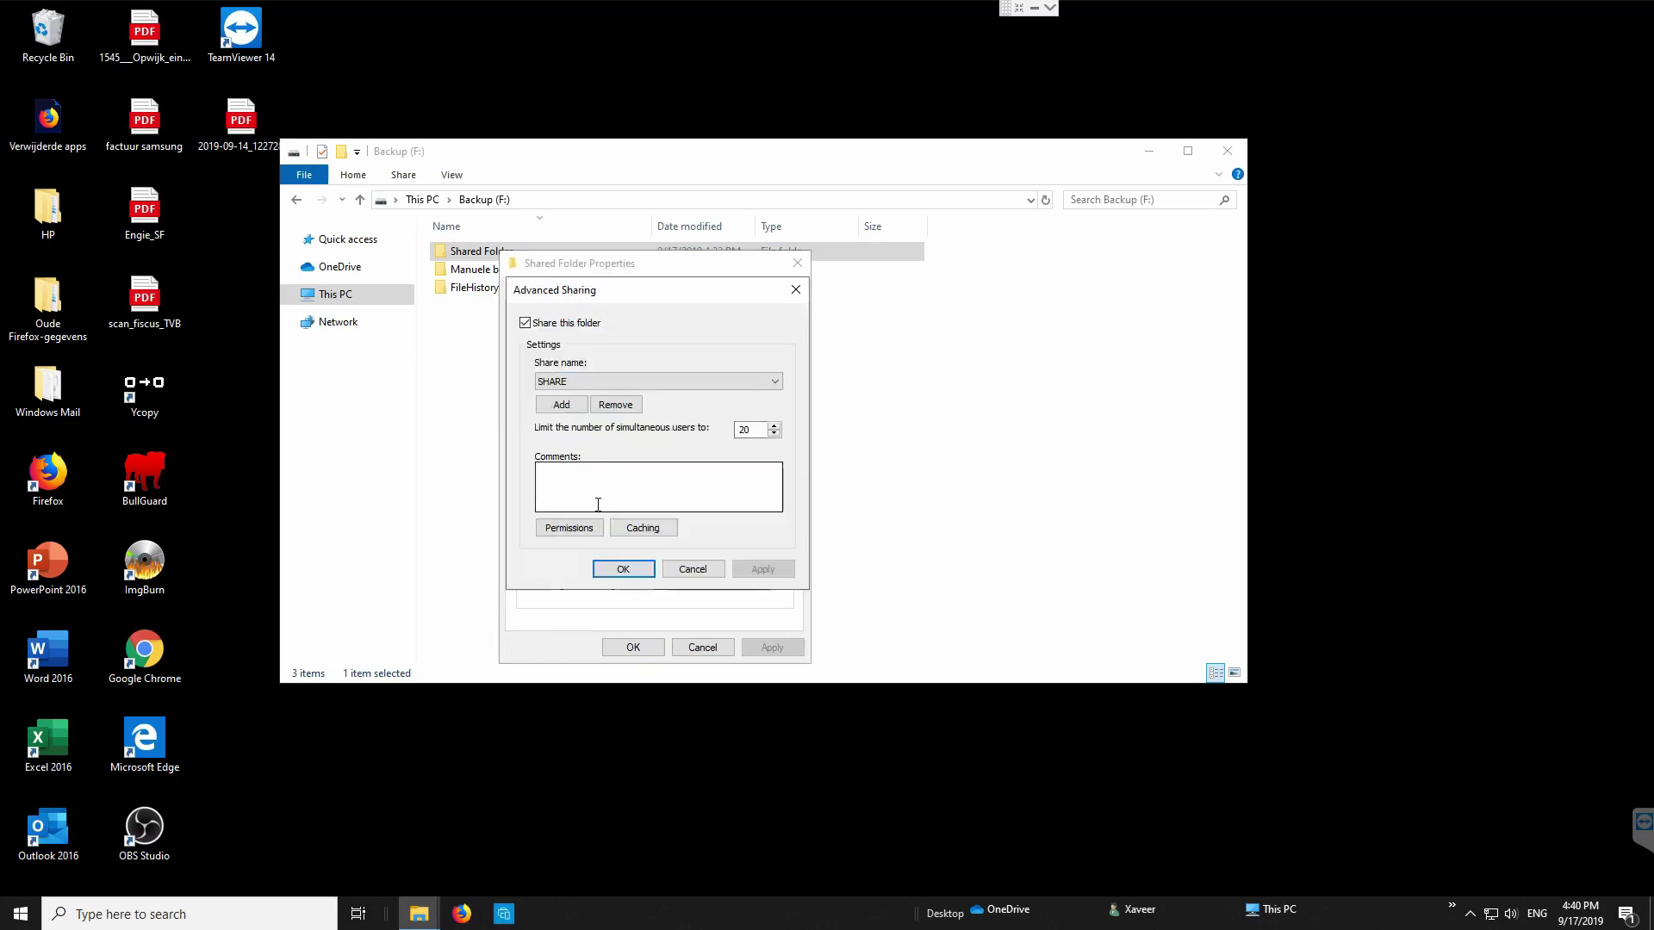
{"action": "left_click", "coordinate": [569, 527]}
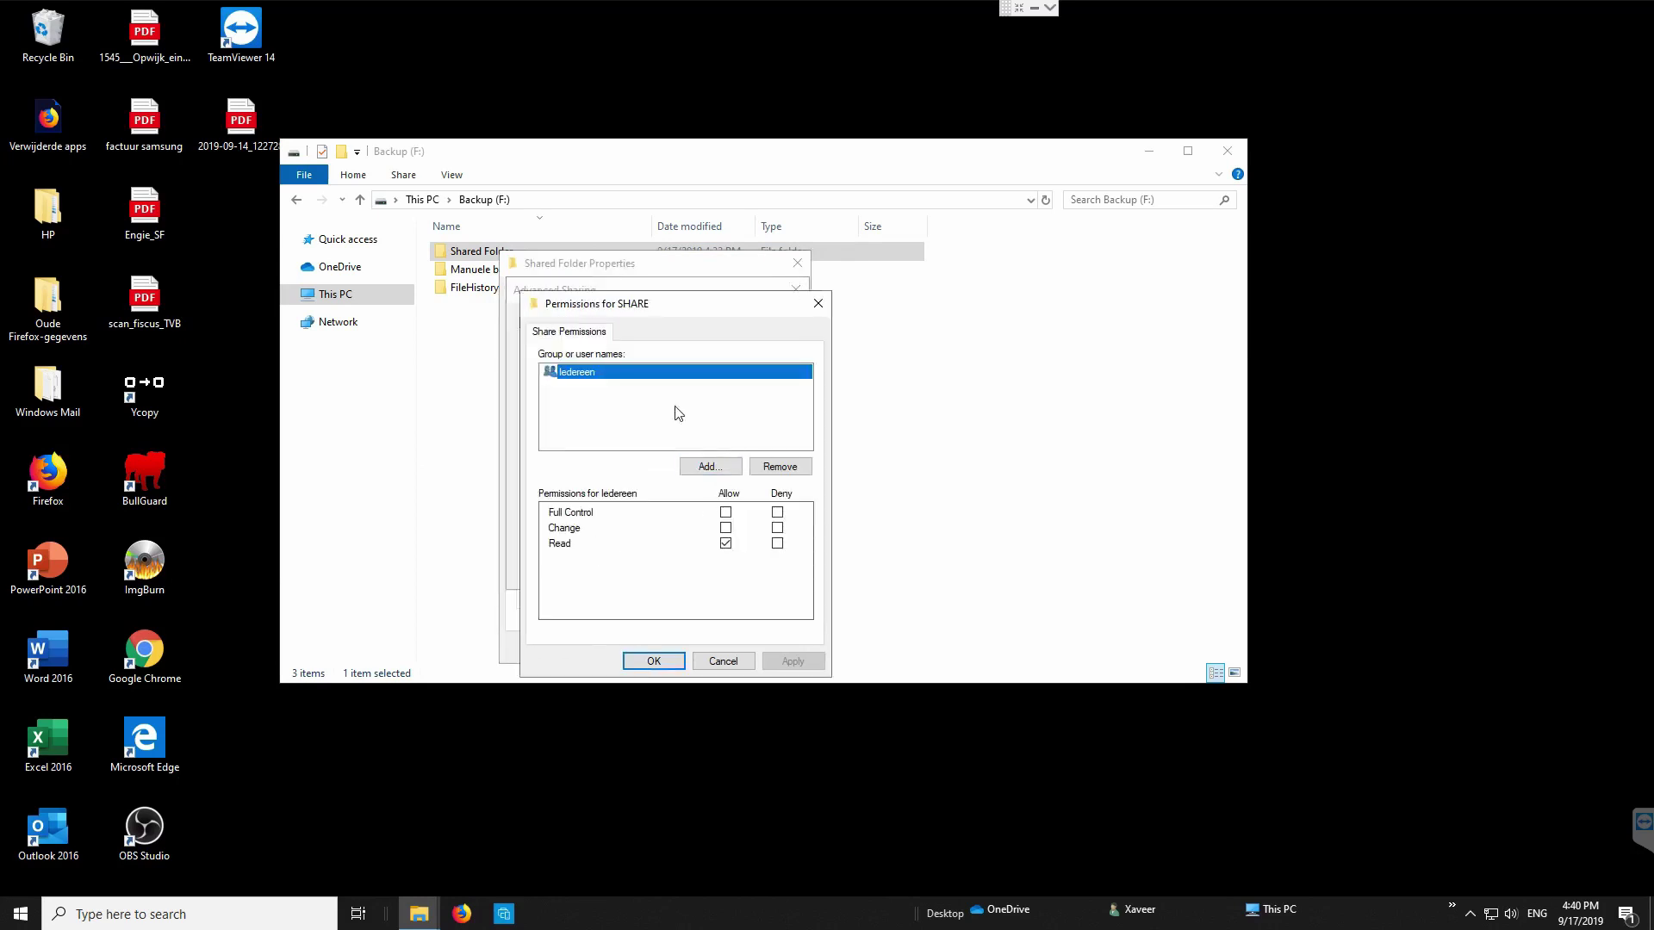
{"action": "left_click", "coordinate": [818, 304]}
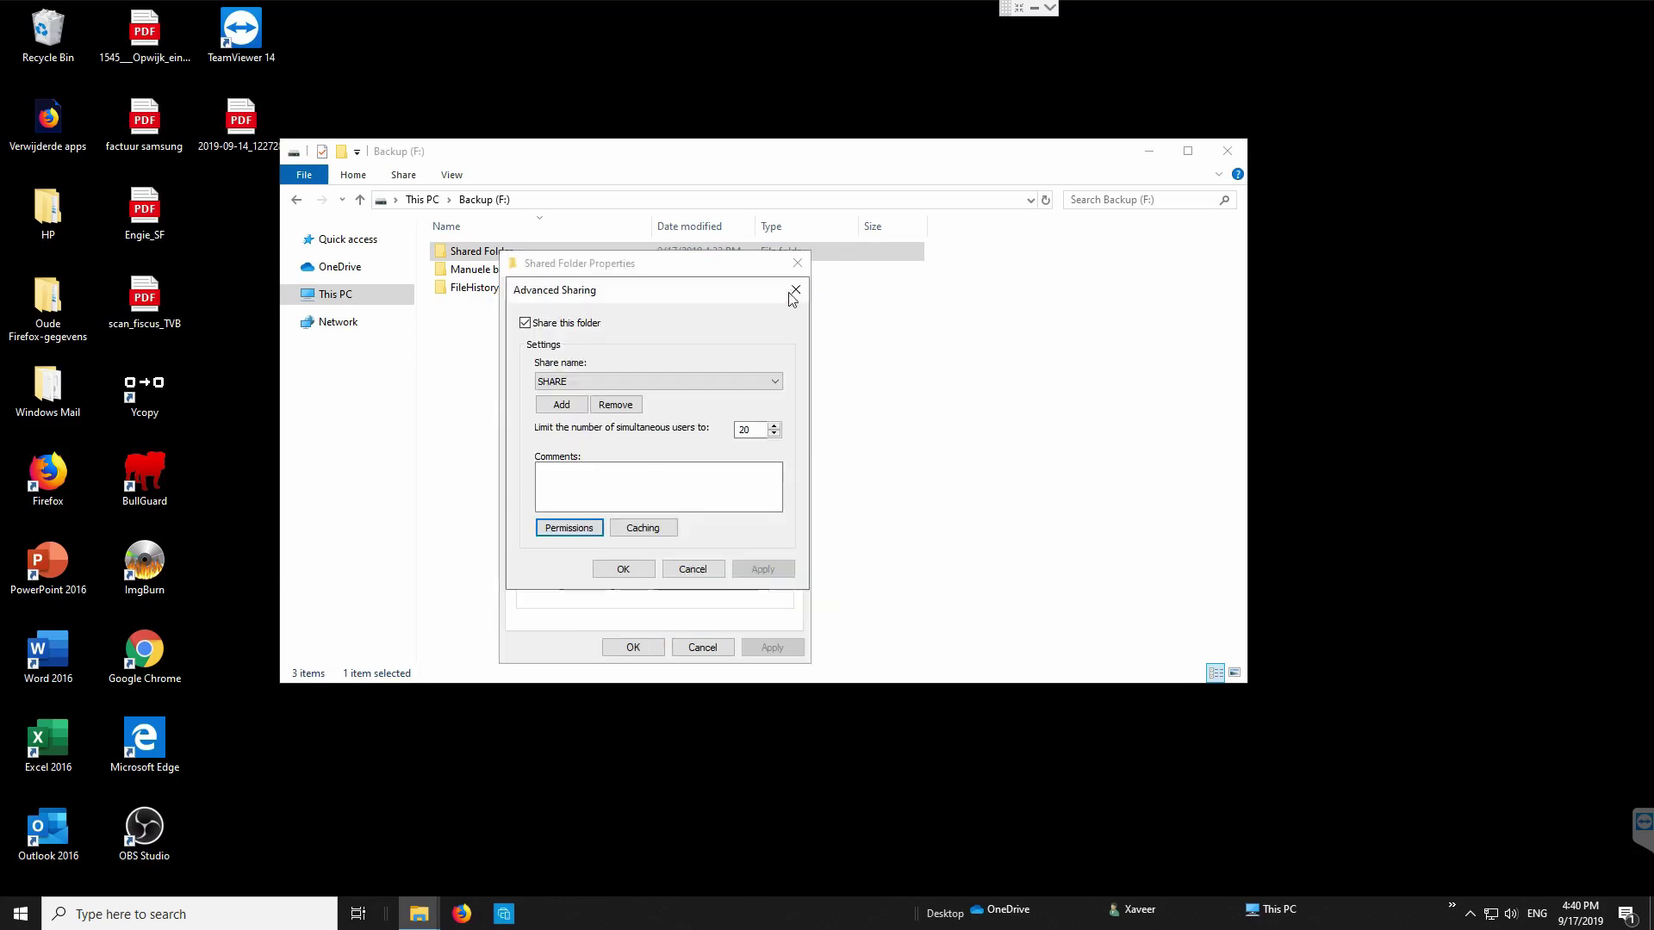
{"action": "left_click", "coordinate": [796, 290]}
{"action": "left_click", "coordinate": [800, 262]}
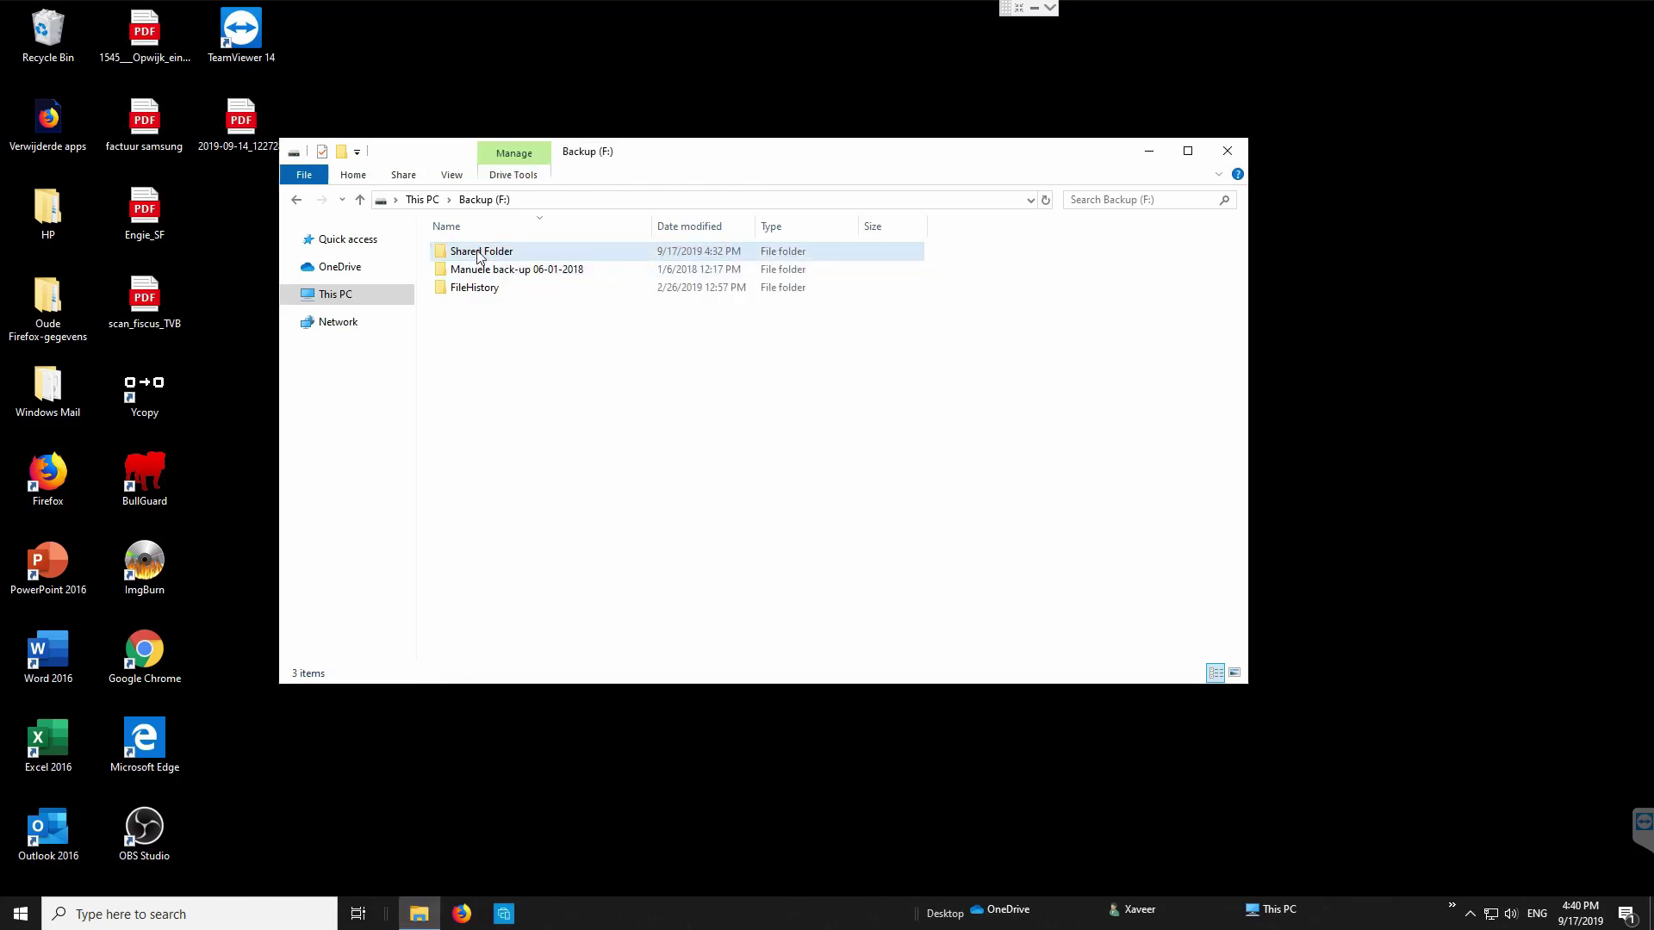
{"action": "left_click_drag", "start_coordinate": [677, 150], "coordinate": [632, 109]}
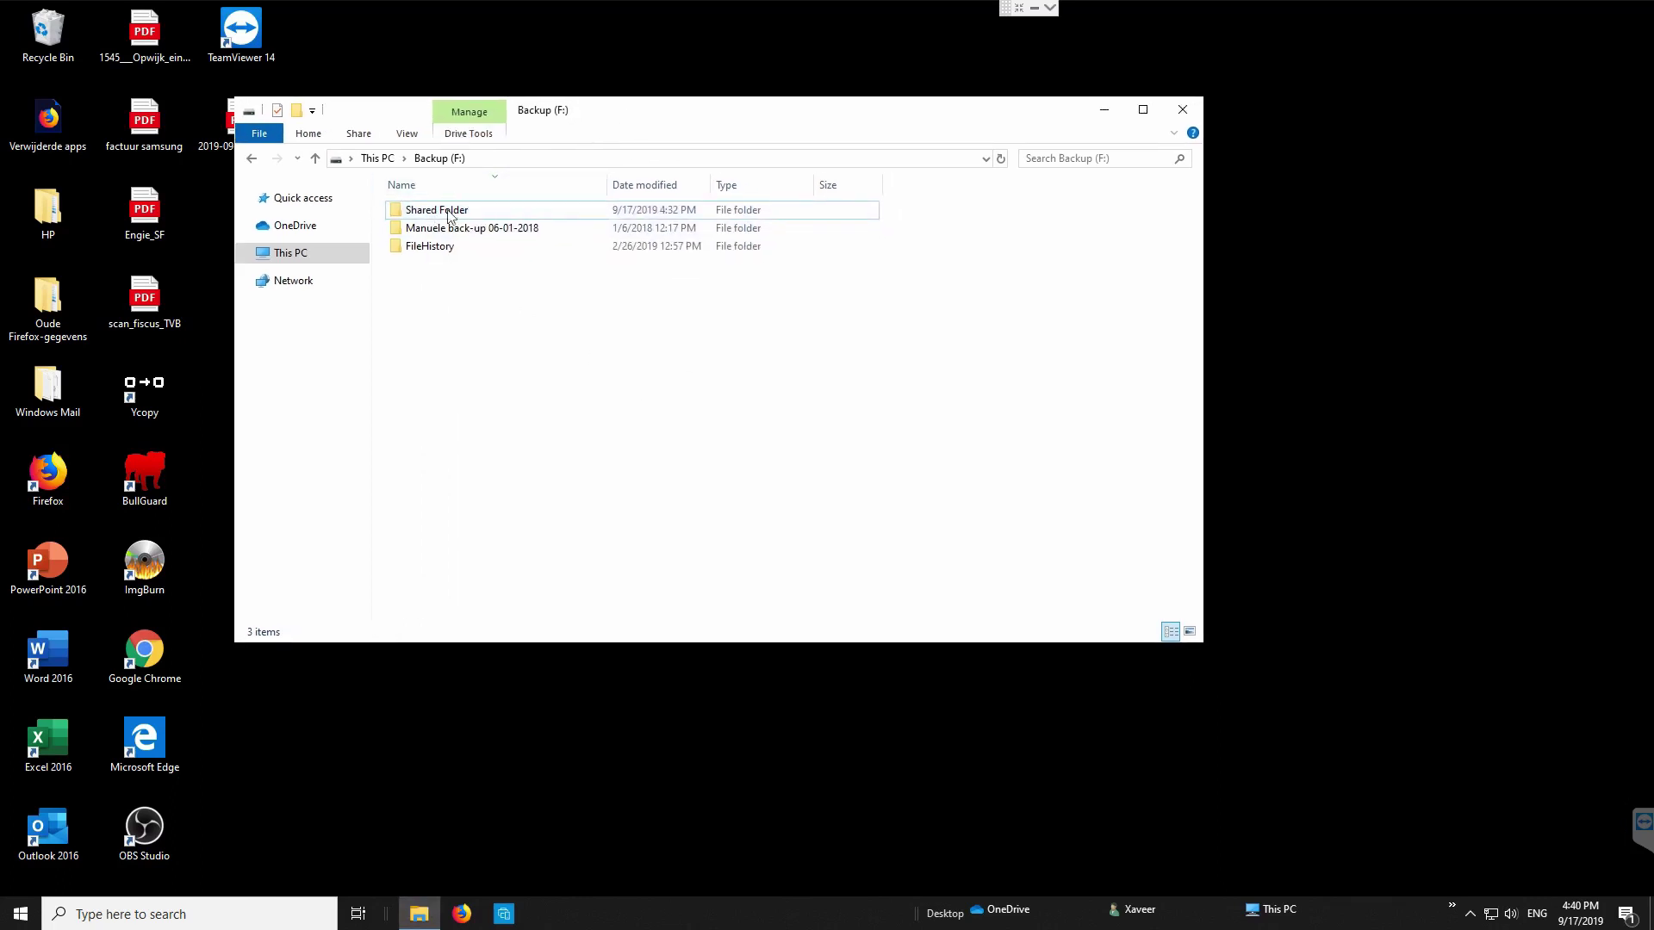
Step: Examine the network access permission level for Iedereen on Shared Folder on the Backup (F:) drive, and cancel without changes
{"action": "left_click", "coordinate": [441, 217]}
{"action": "right_click", "coordinate": [441, 218]}
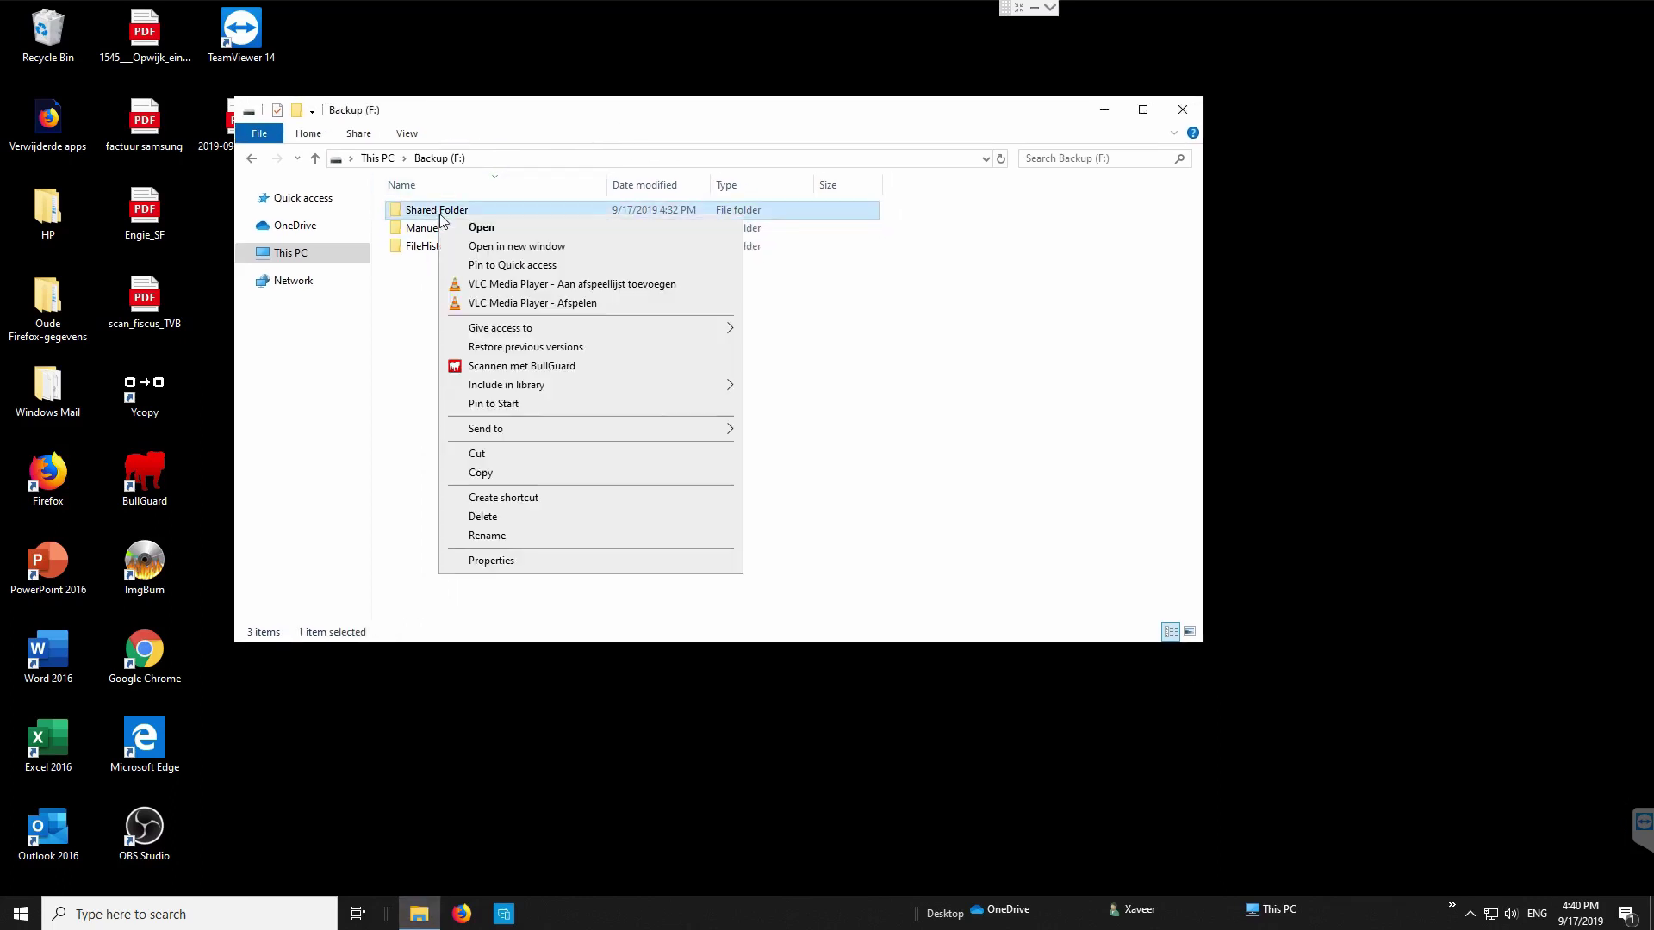
{"action": "left_click", "coordinate": [506, 561]}
{"action": "left_click", "coordinate": [527, 257]}
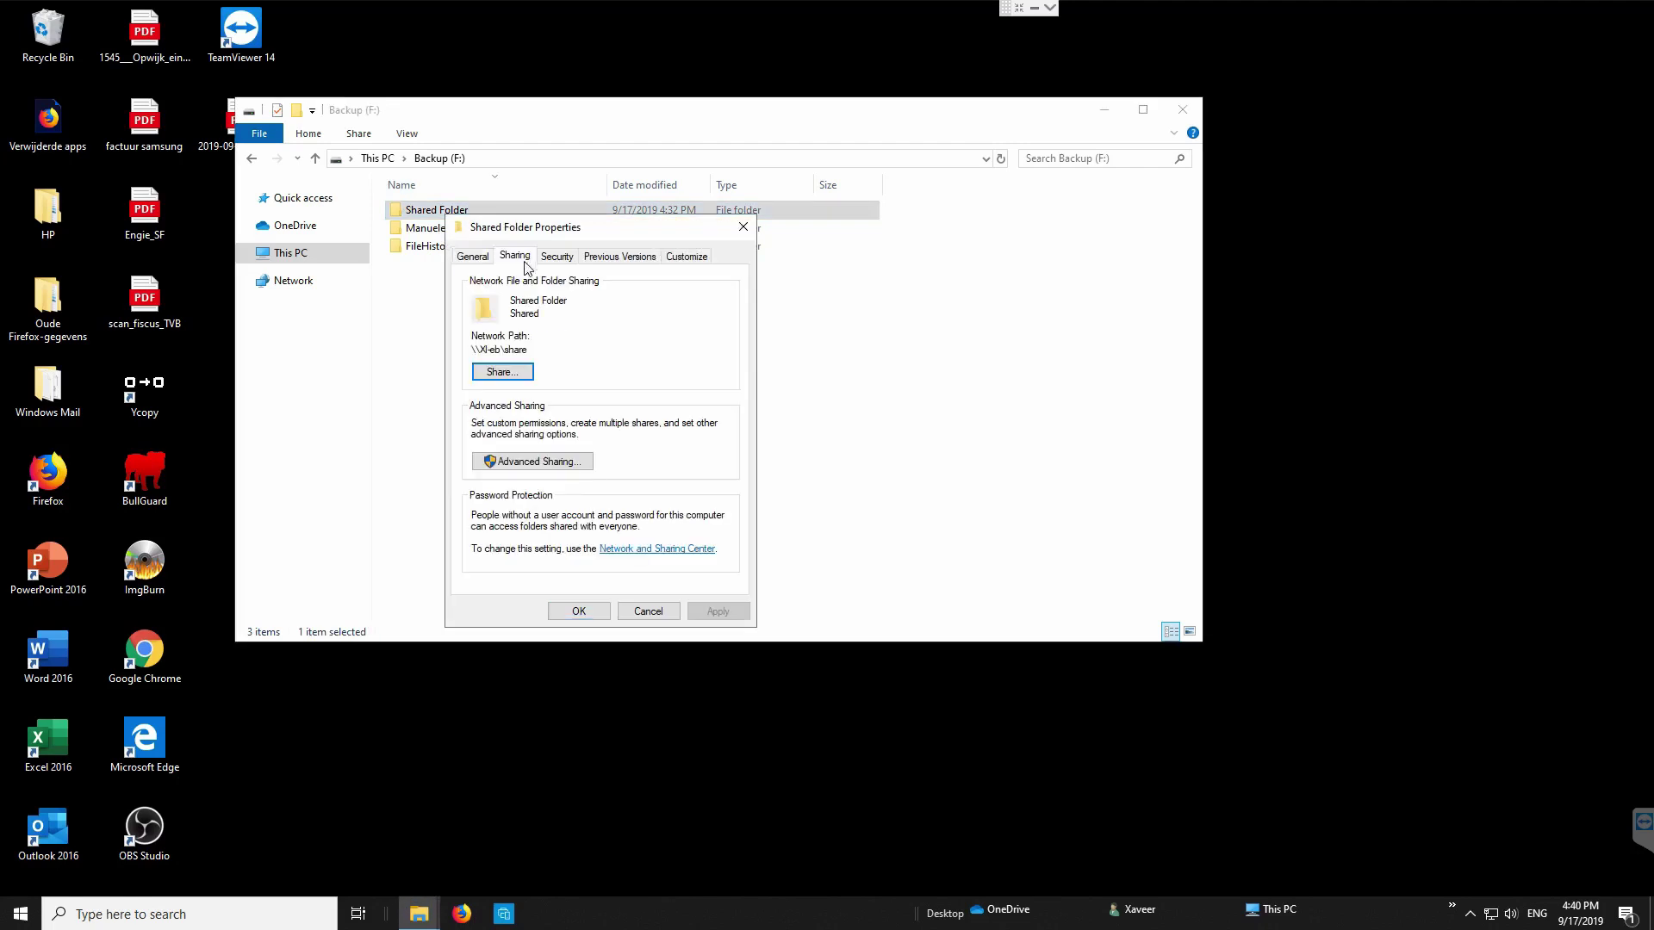
{"action": "left_click", "coordinate": [501, 372]}
{"action": "left_click", "coordinate": [702, 446]}
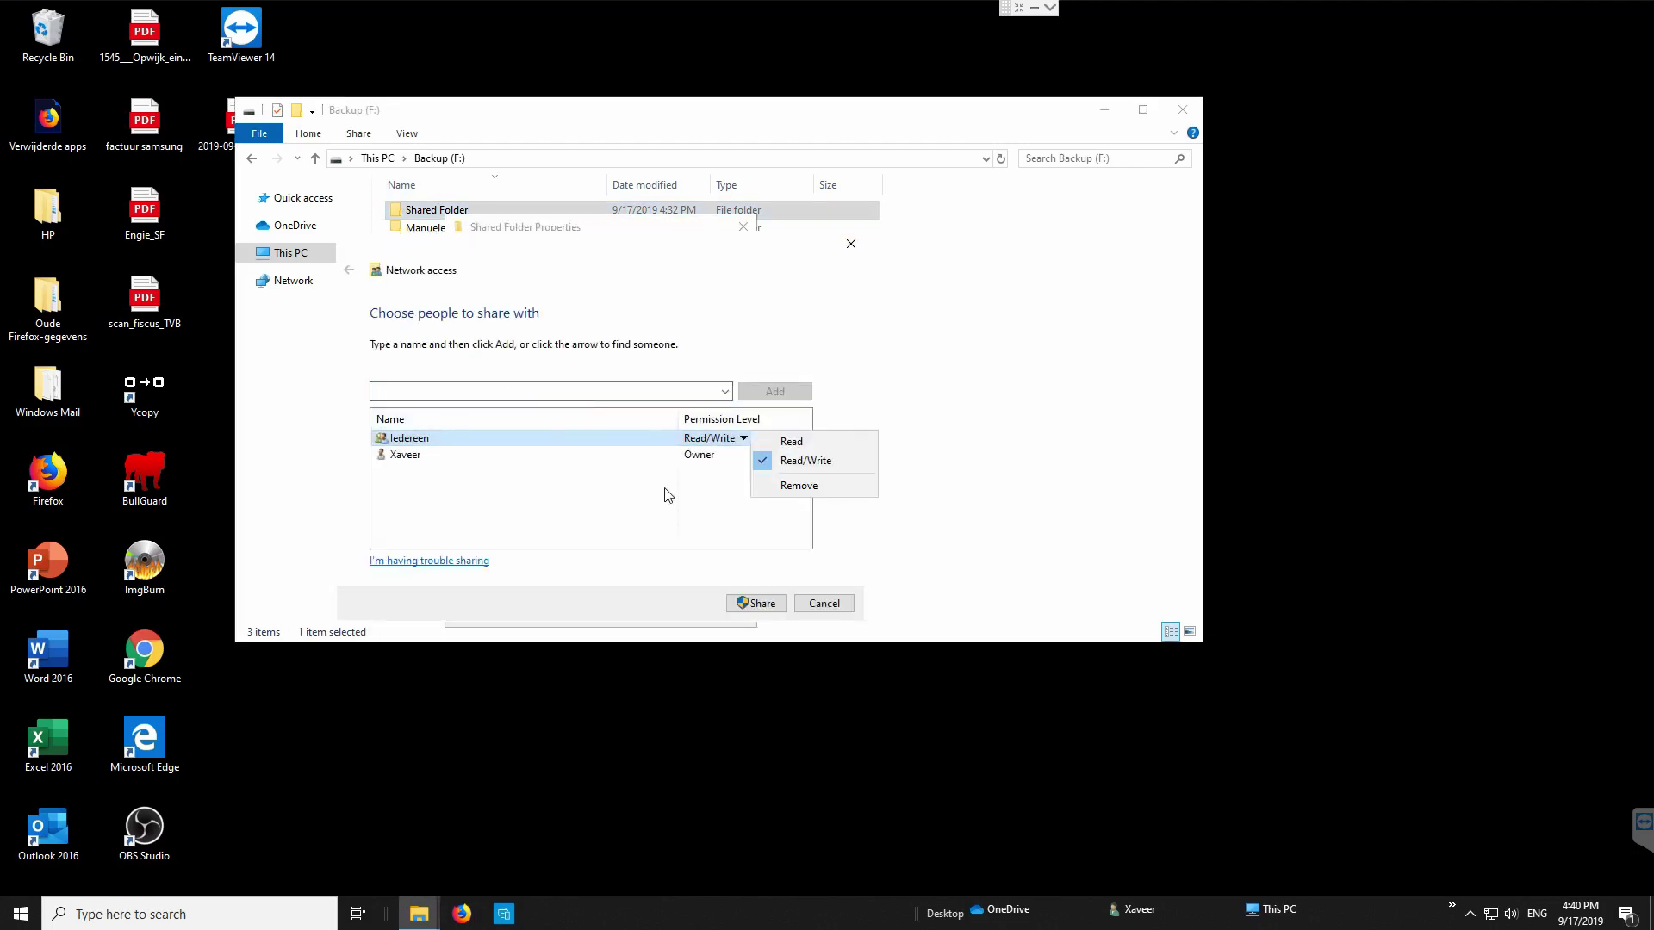
{"action": "left_click", "coordinate": [719, 461]}
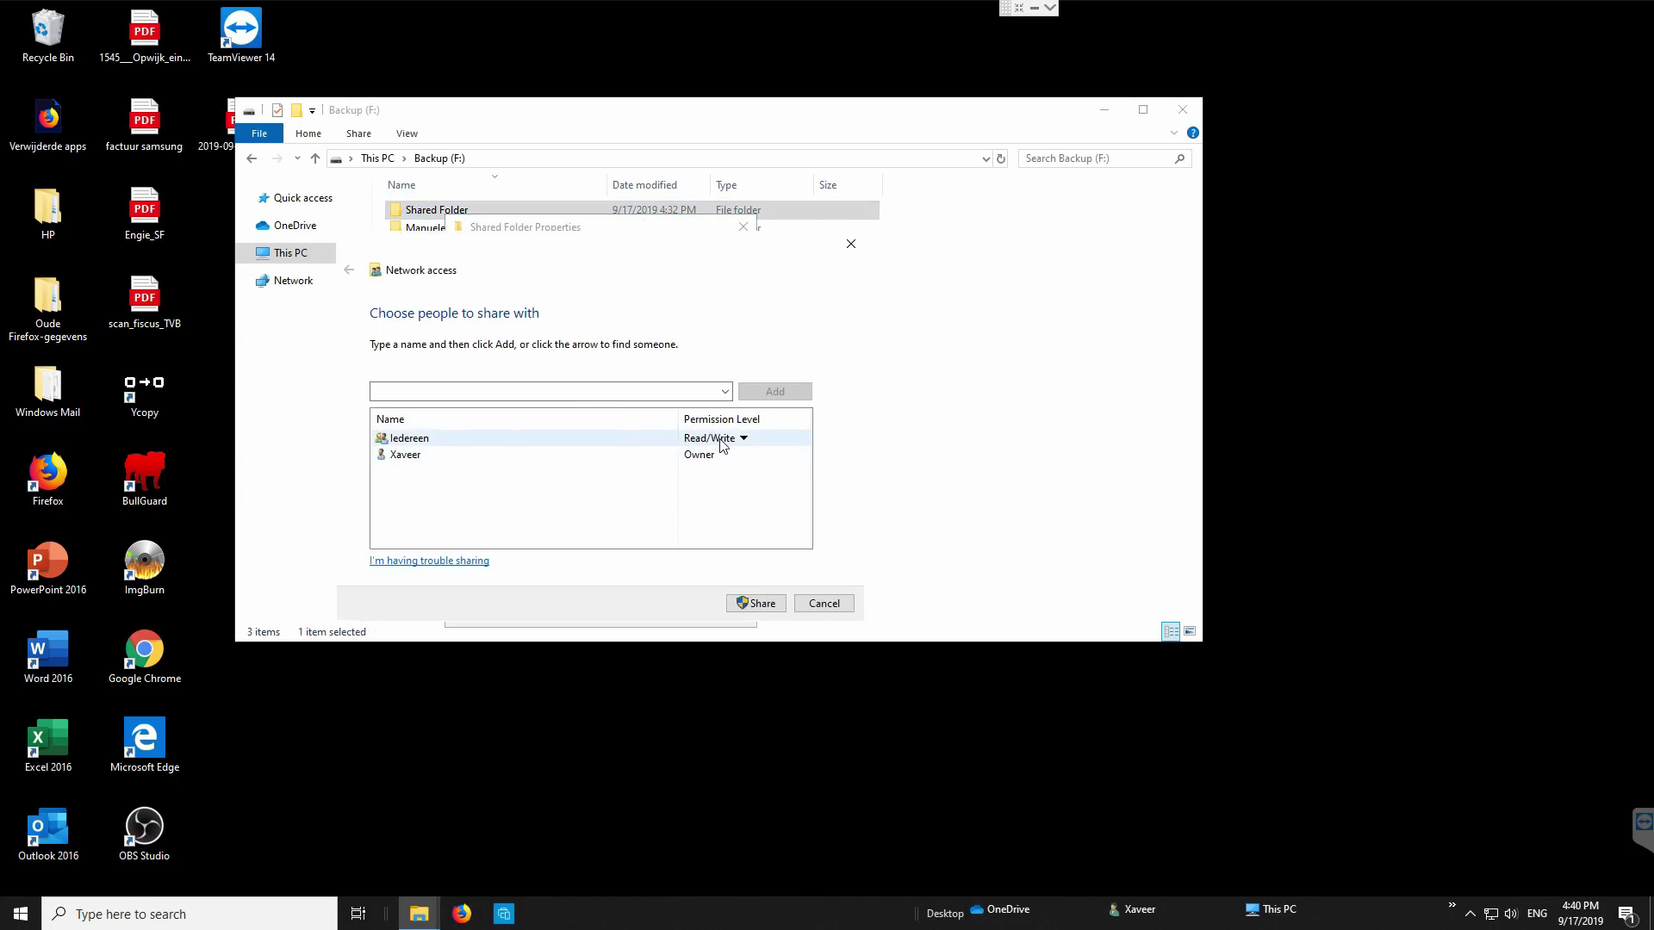
{"action": "left_click", "coordinate": [824, 603]}
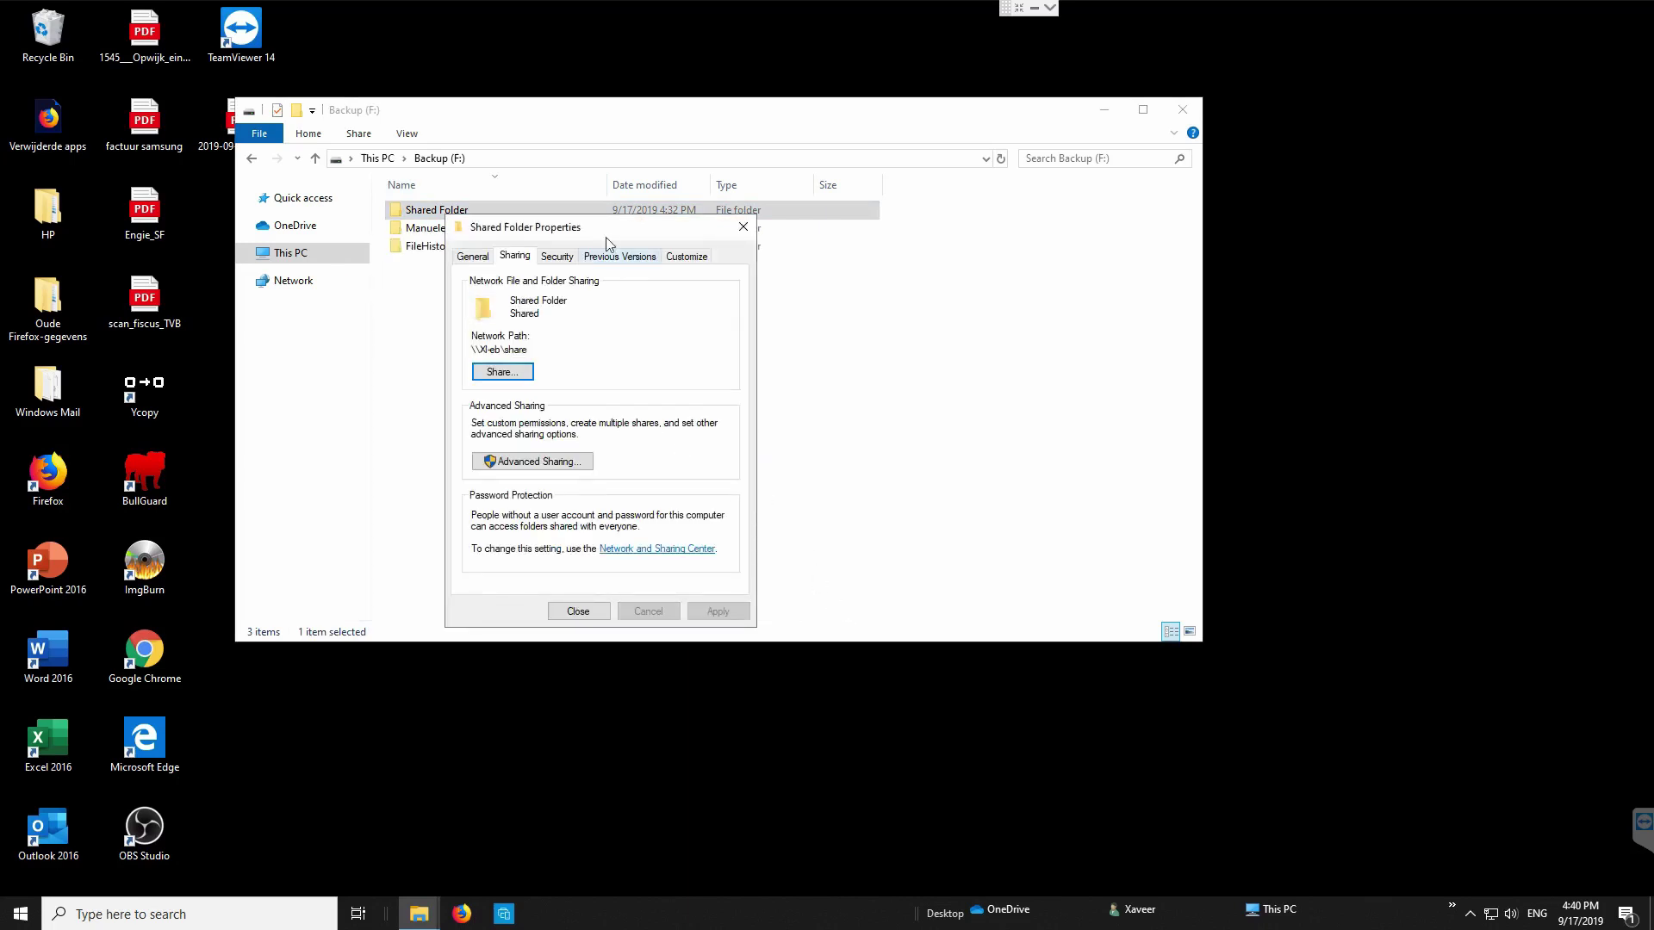
Step: Allow Iedereen Full Control in the share permissions for SHARE through the folder's advanced sharing settings, apply, and close all windows
{"action": "left_click_drag", "start_coordinate": [607, 241], "coordinate": [650, 218]}
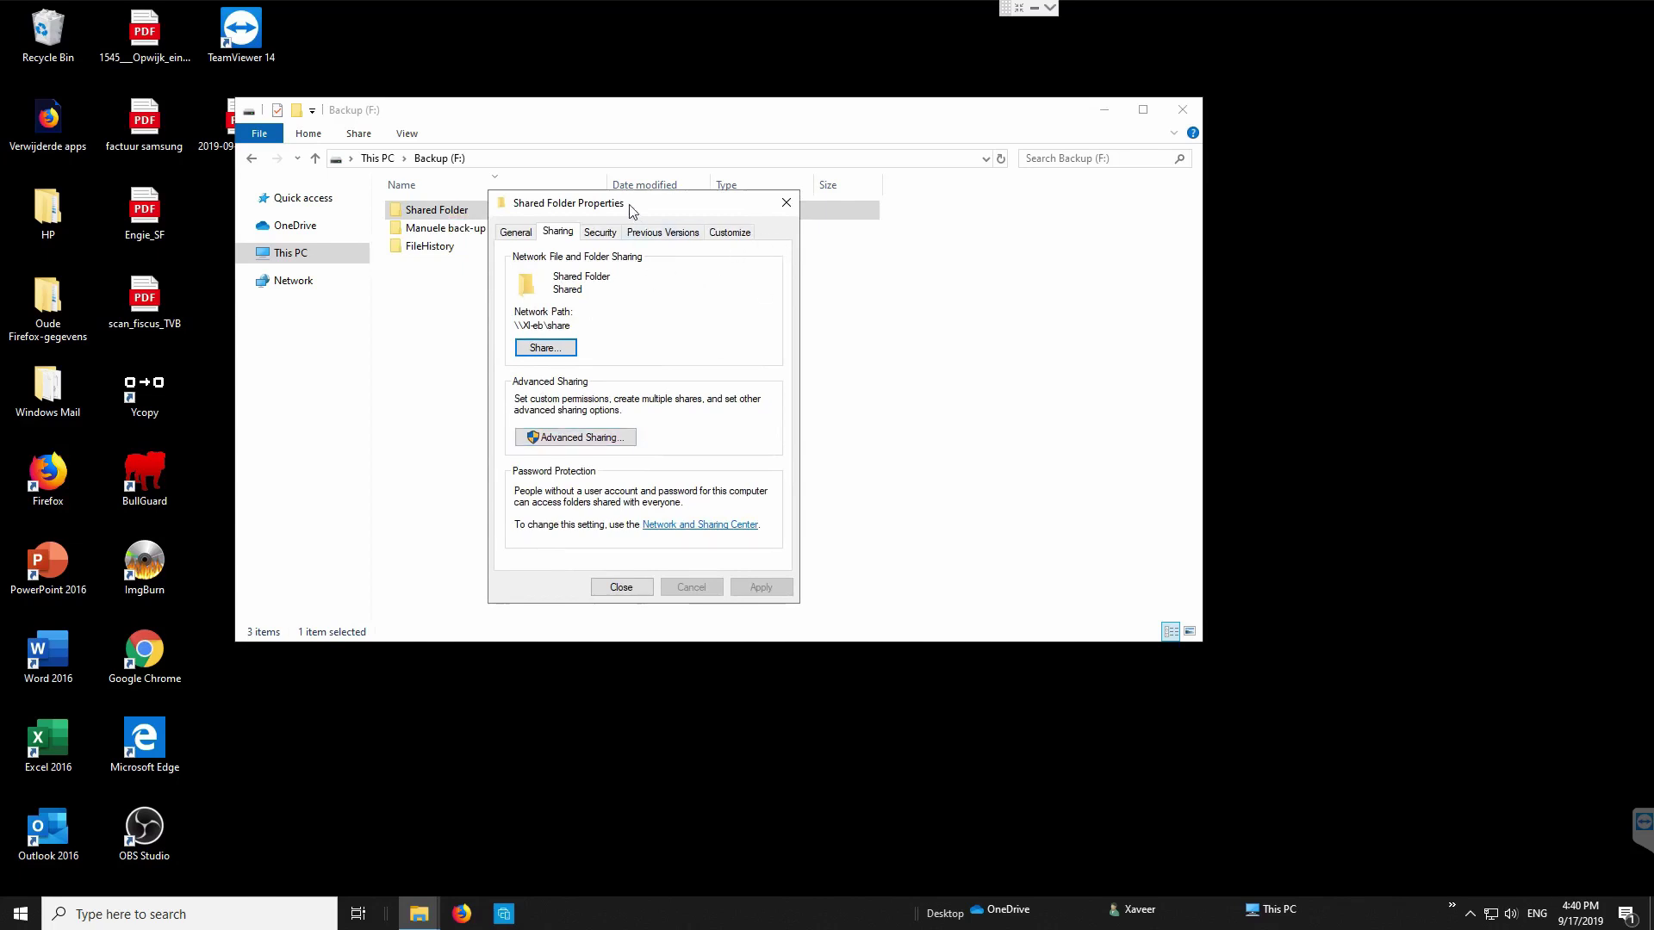
{"action": "left_click_drag", "start_coordinate": [633, 211], "coordinate": [665, 208]}
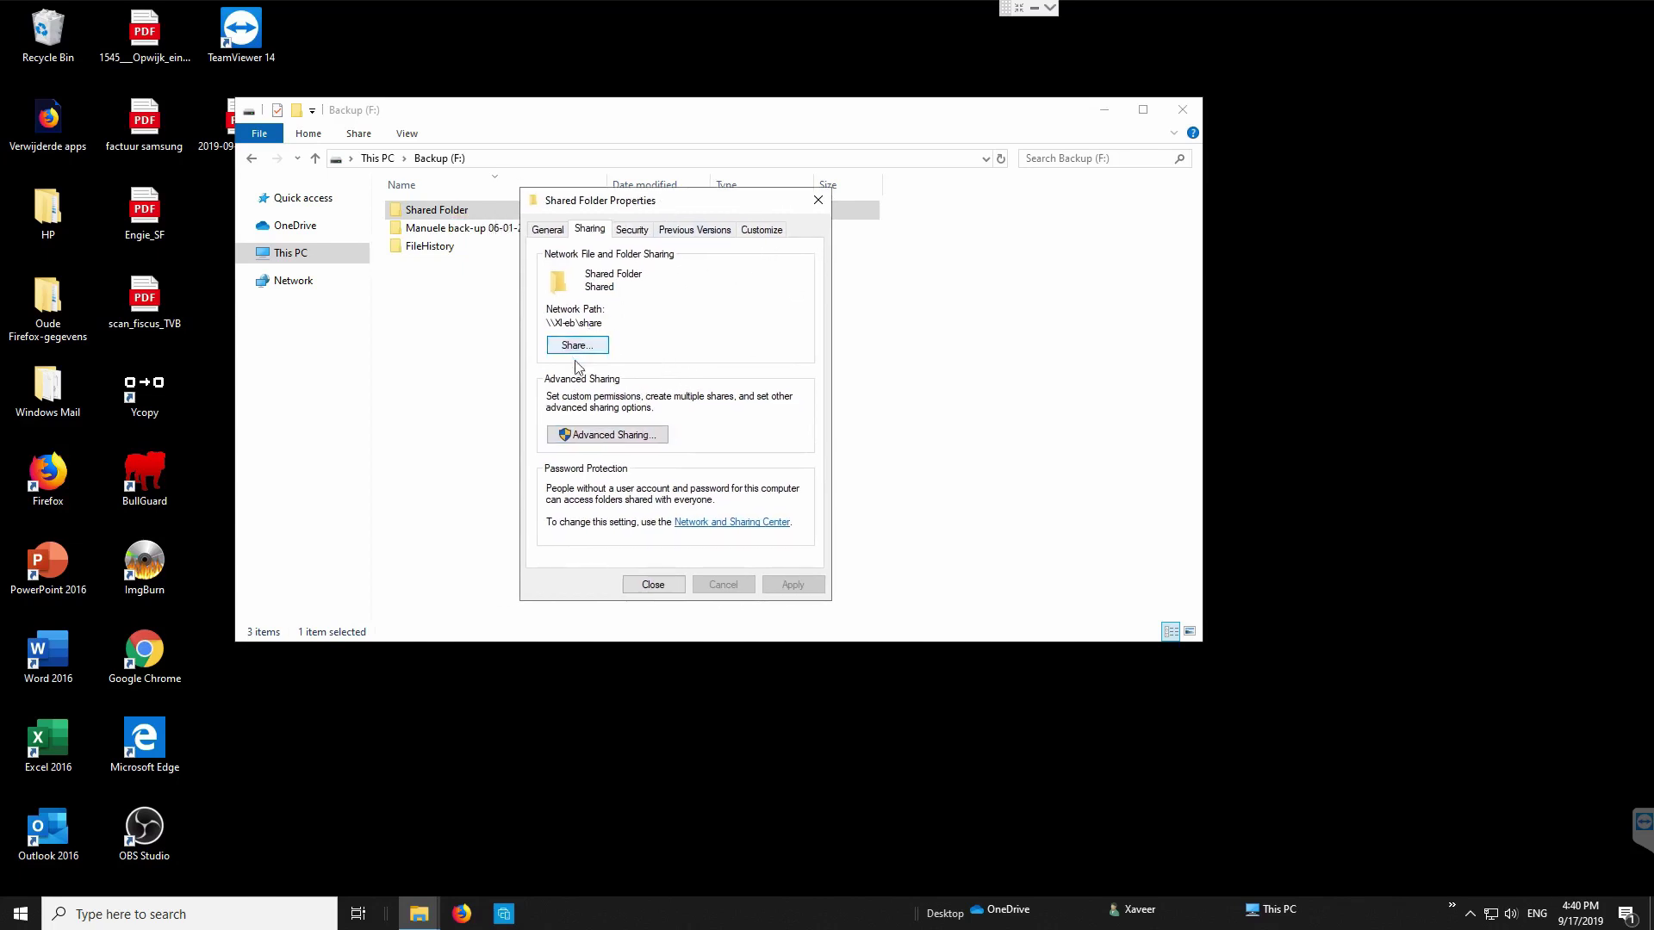
{"action": "left_click", "coordinate": [612, 436]}
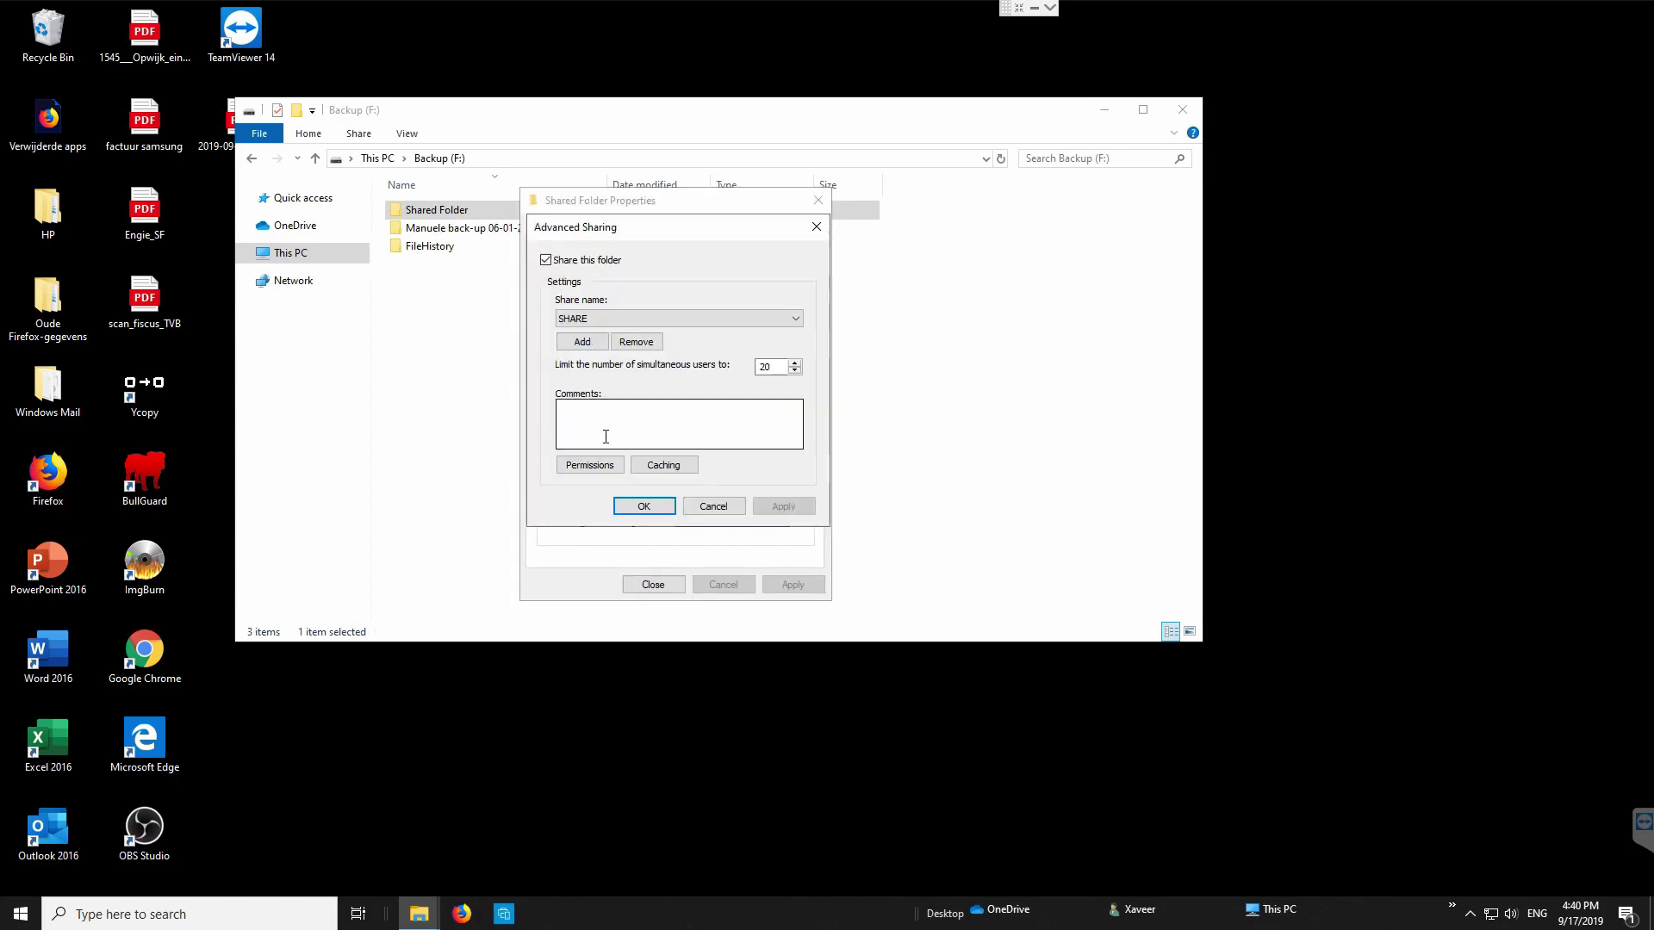
{"action": "left_click", "coordinate": [588, 466]}
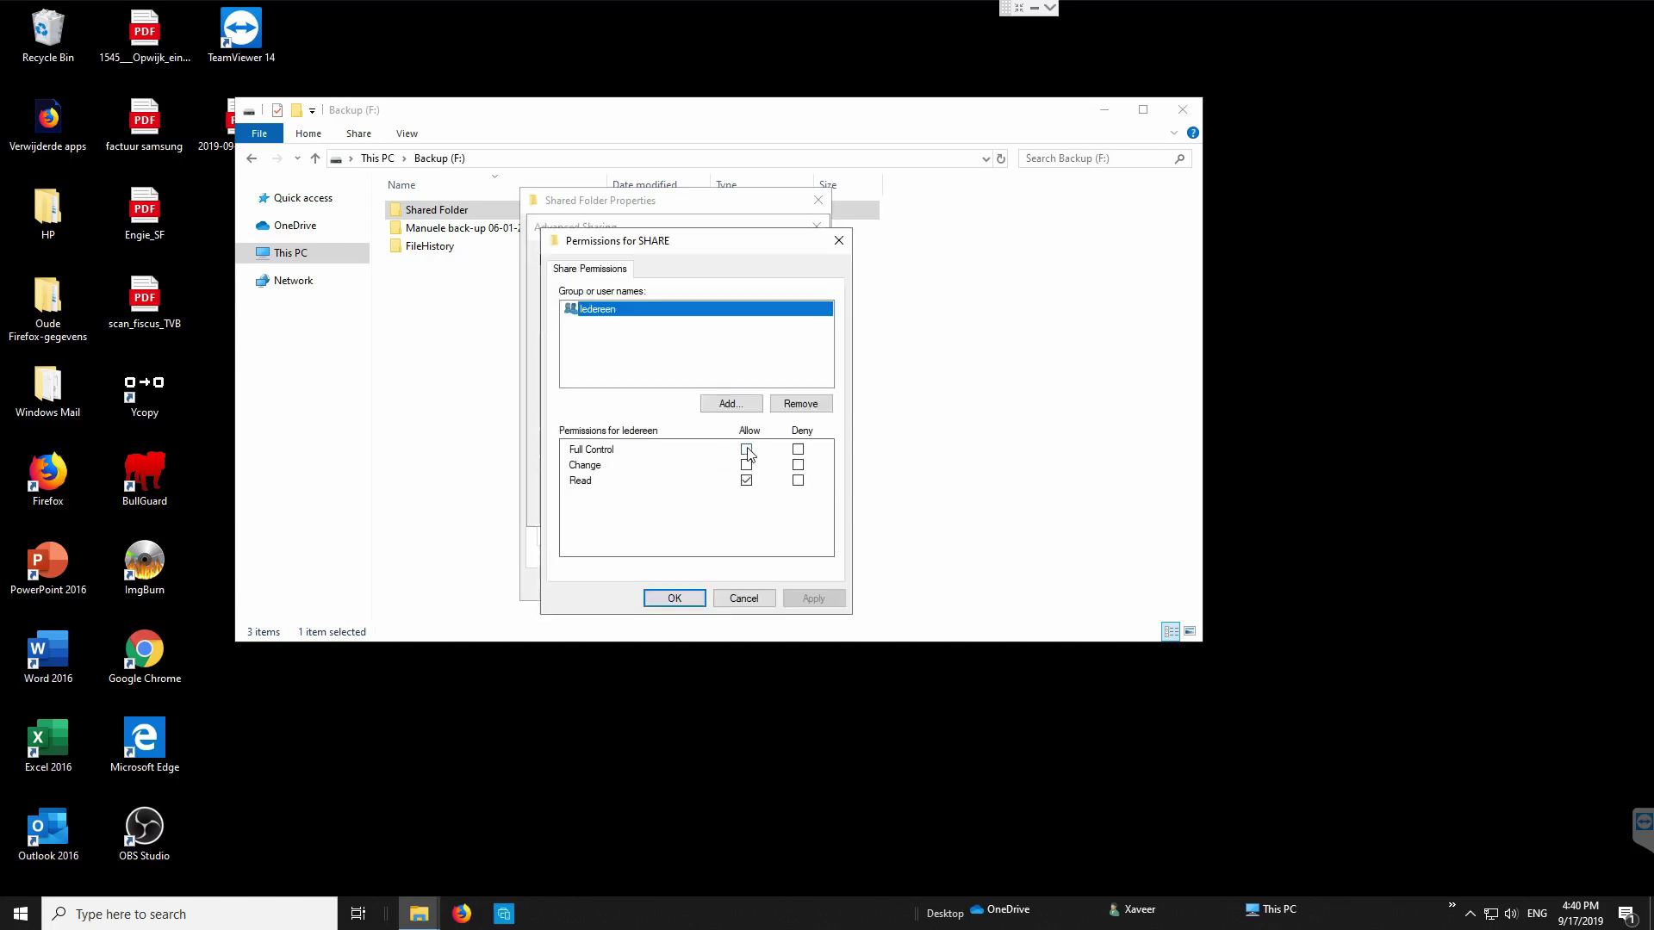
{"action": "left_click", "coordinate": [746, 450]}
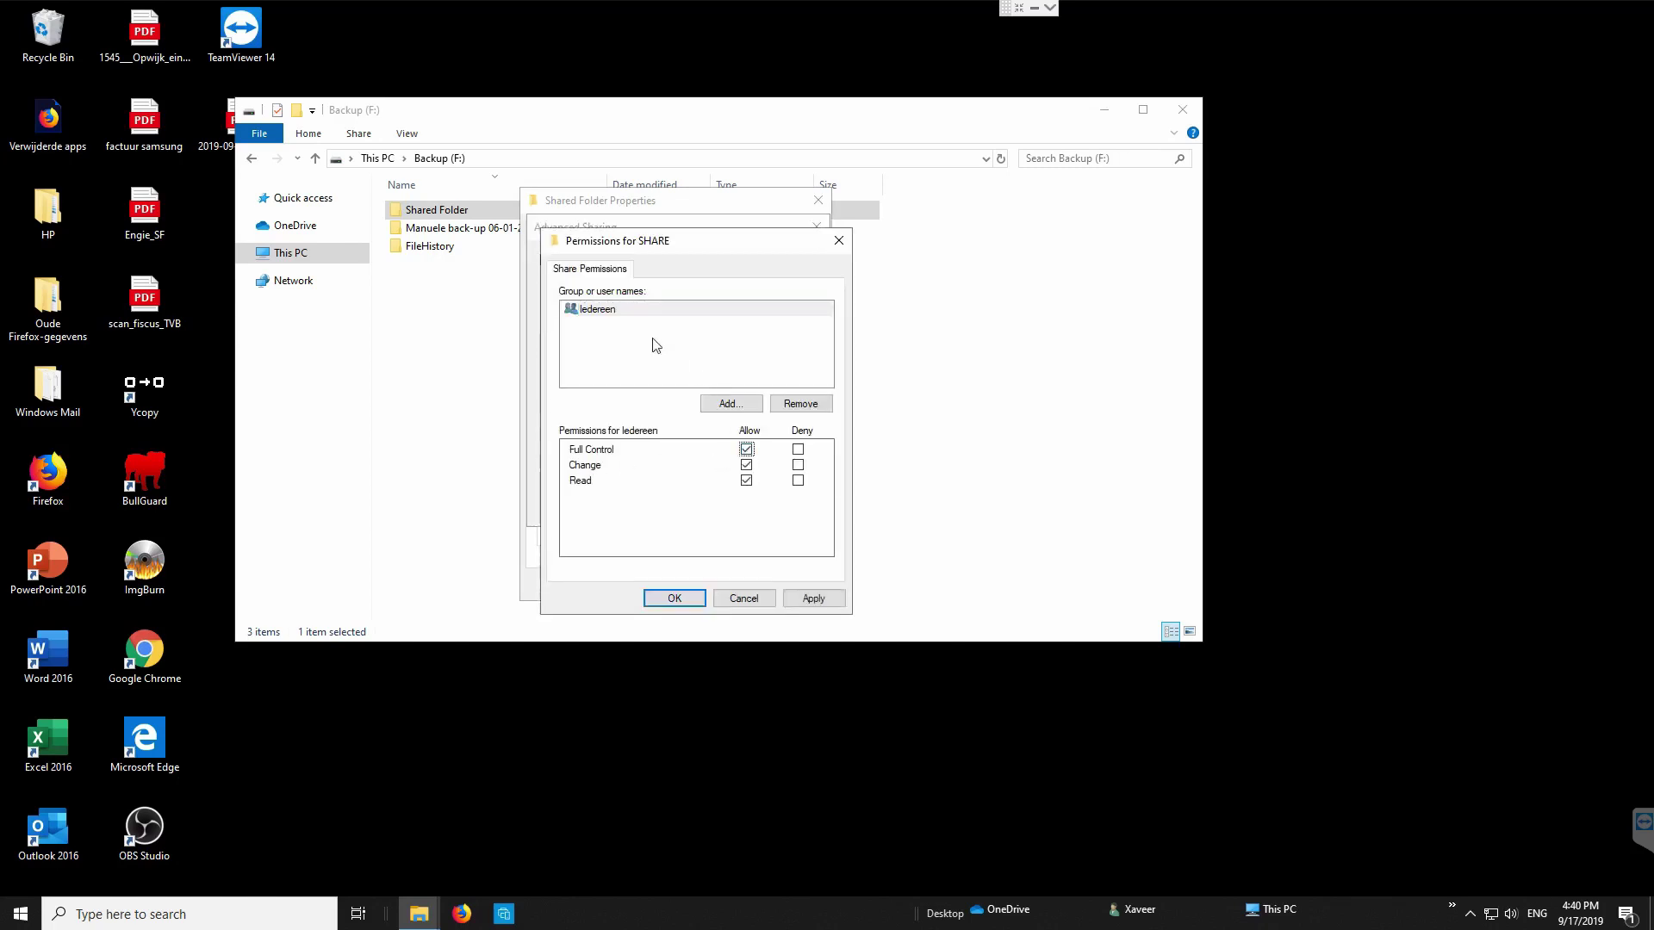
{"action": "left_click", "coordinate": [593, 315]}
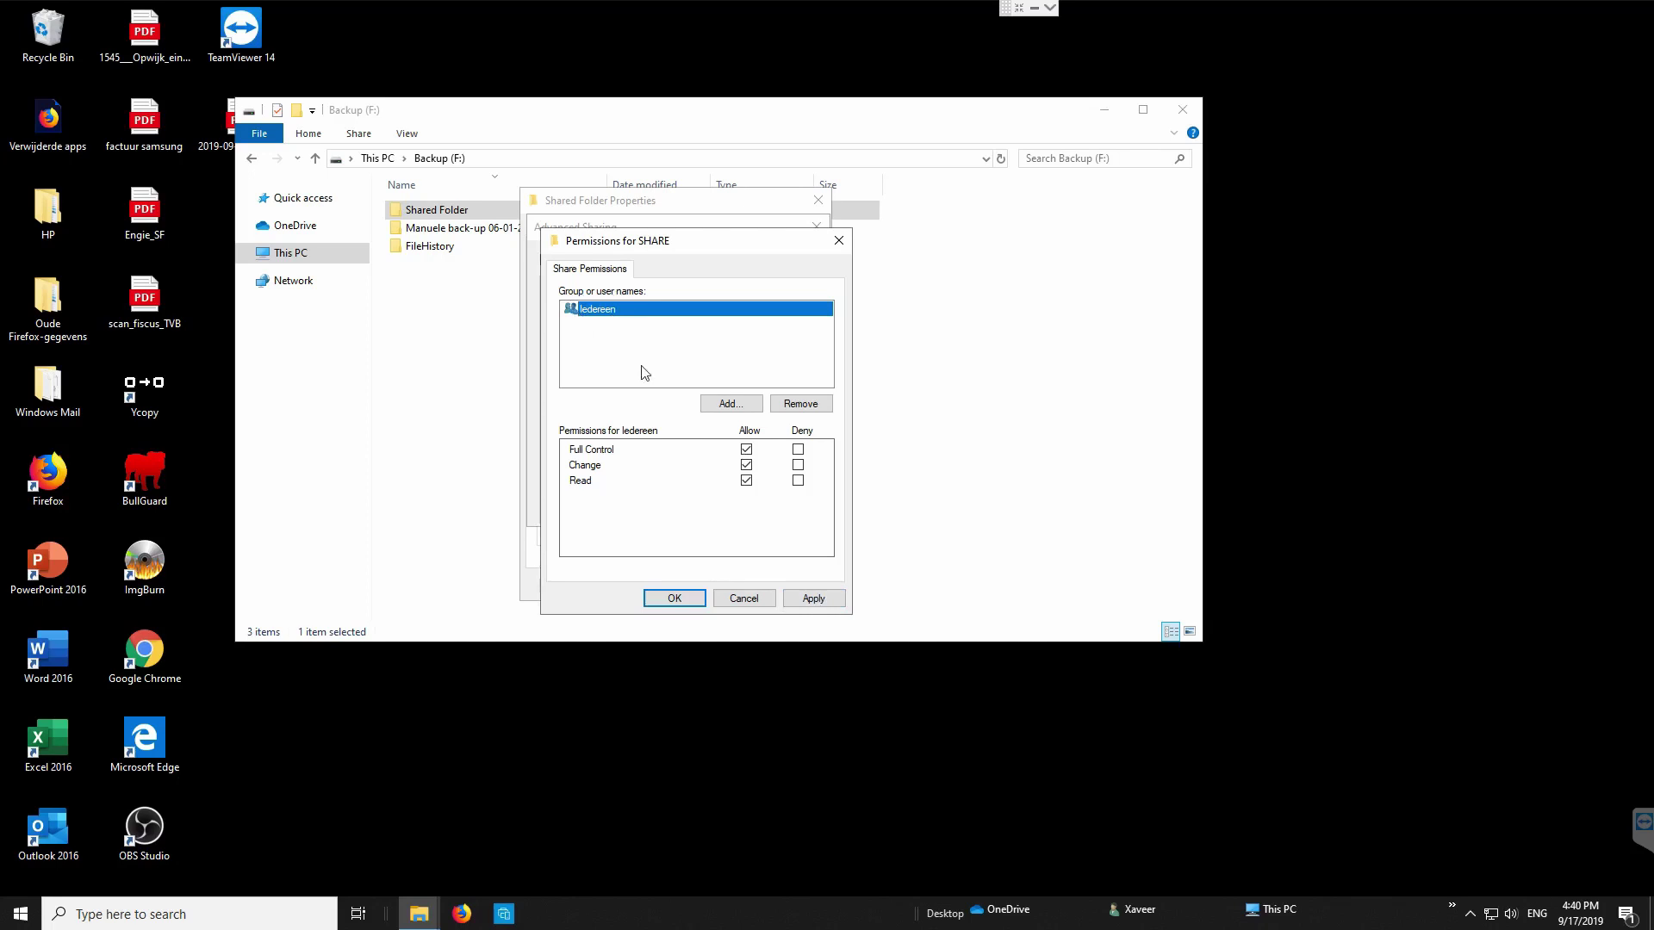
{"action": "left_click", "coordinate": [819, 600]}
{"action": "left_click", "coordinate": [675, 597]}
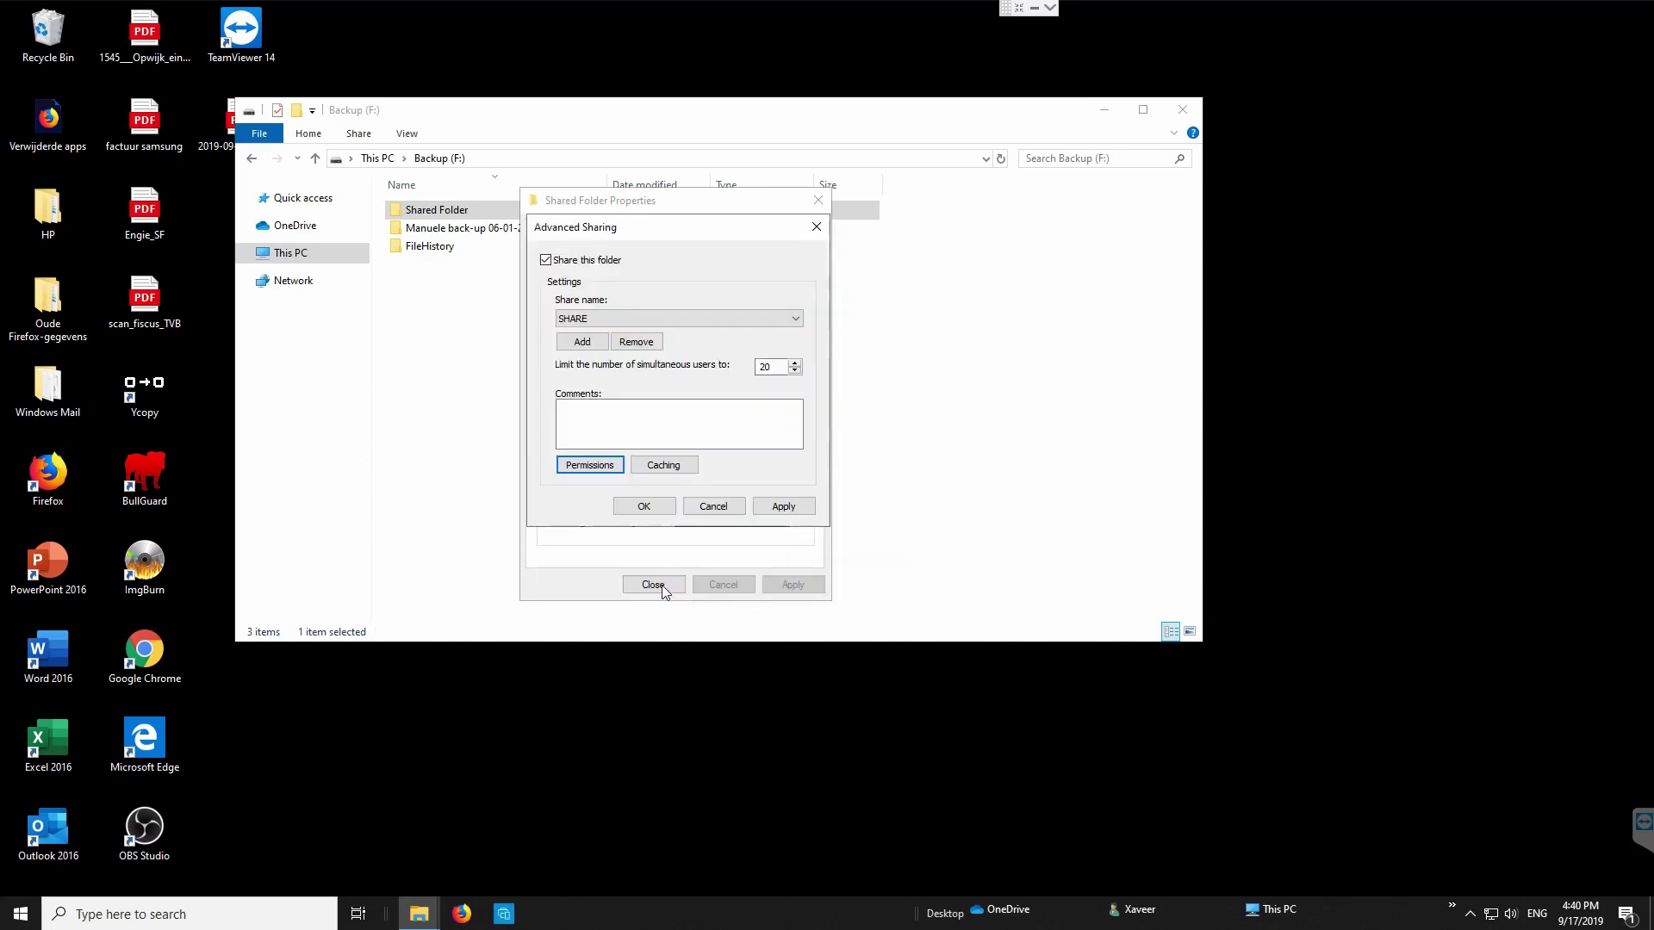
{"action": "left_click", "coordinate": [657, 510]}
{"action": "left_click", "coordinate": [661, 589]}
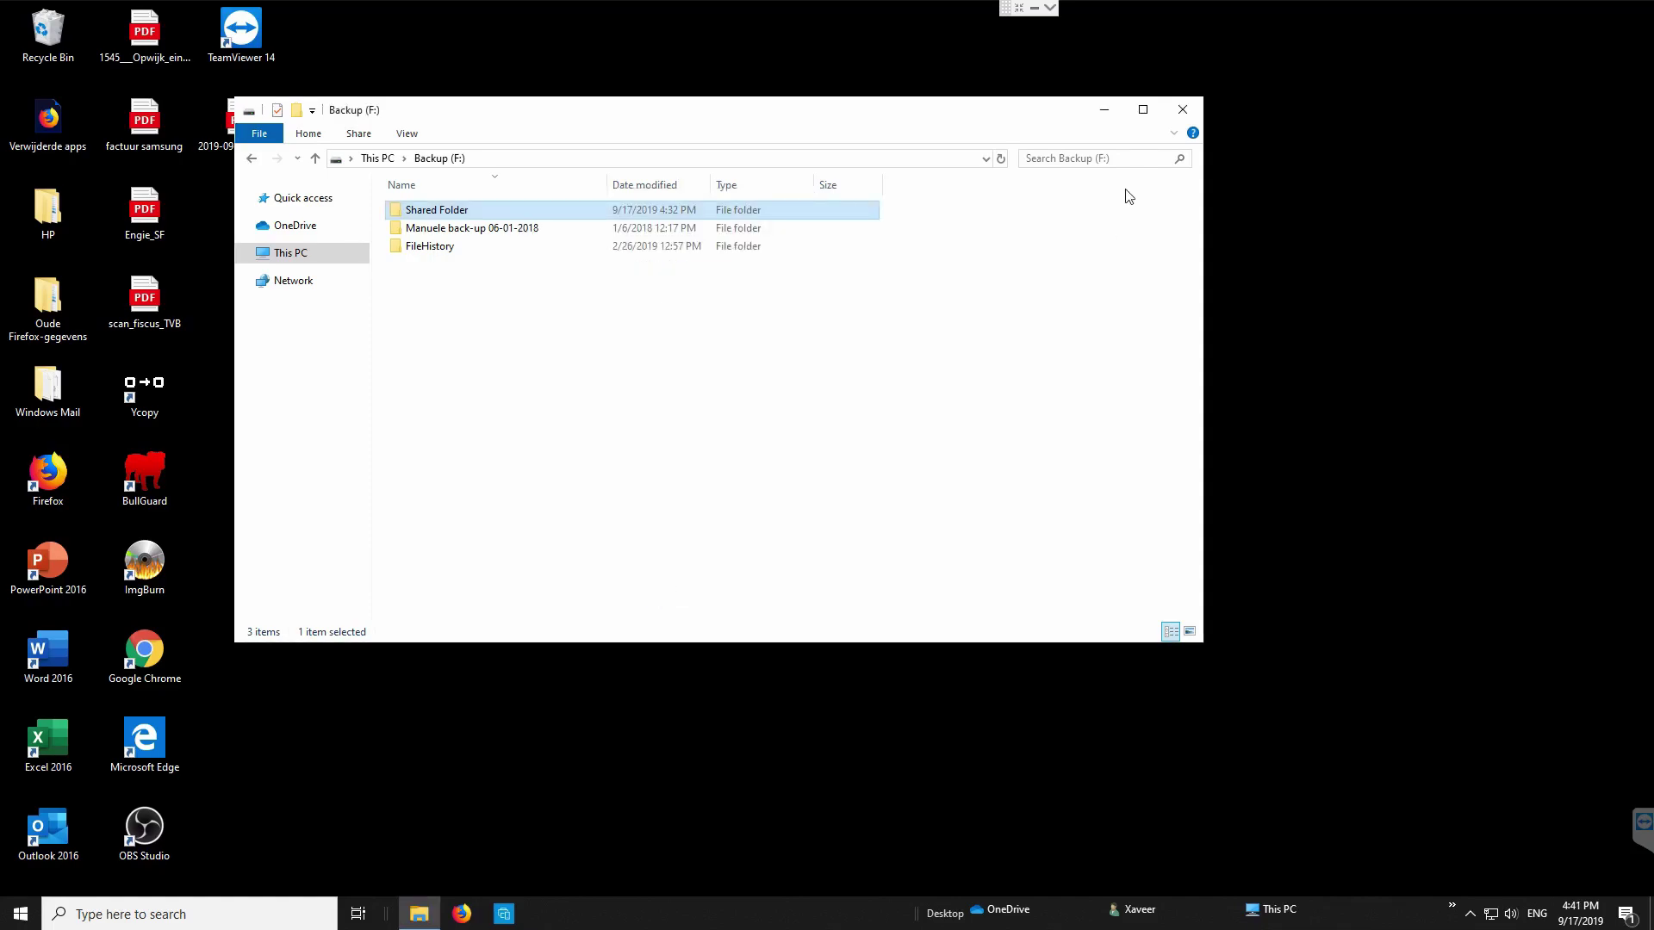
{"action": "left_click", "coordinate": [1182, 110]}
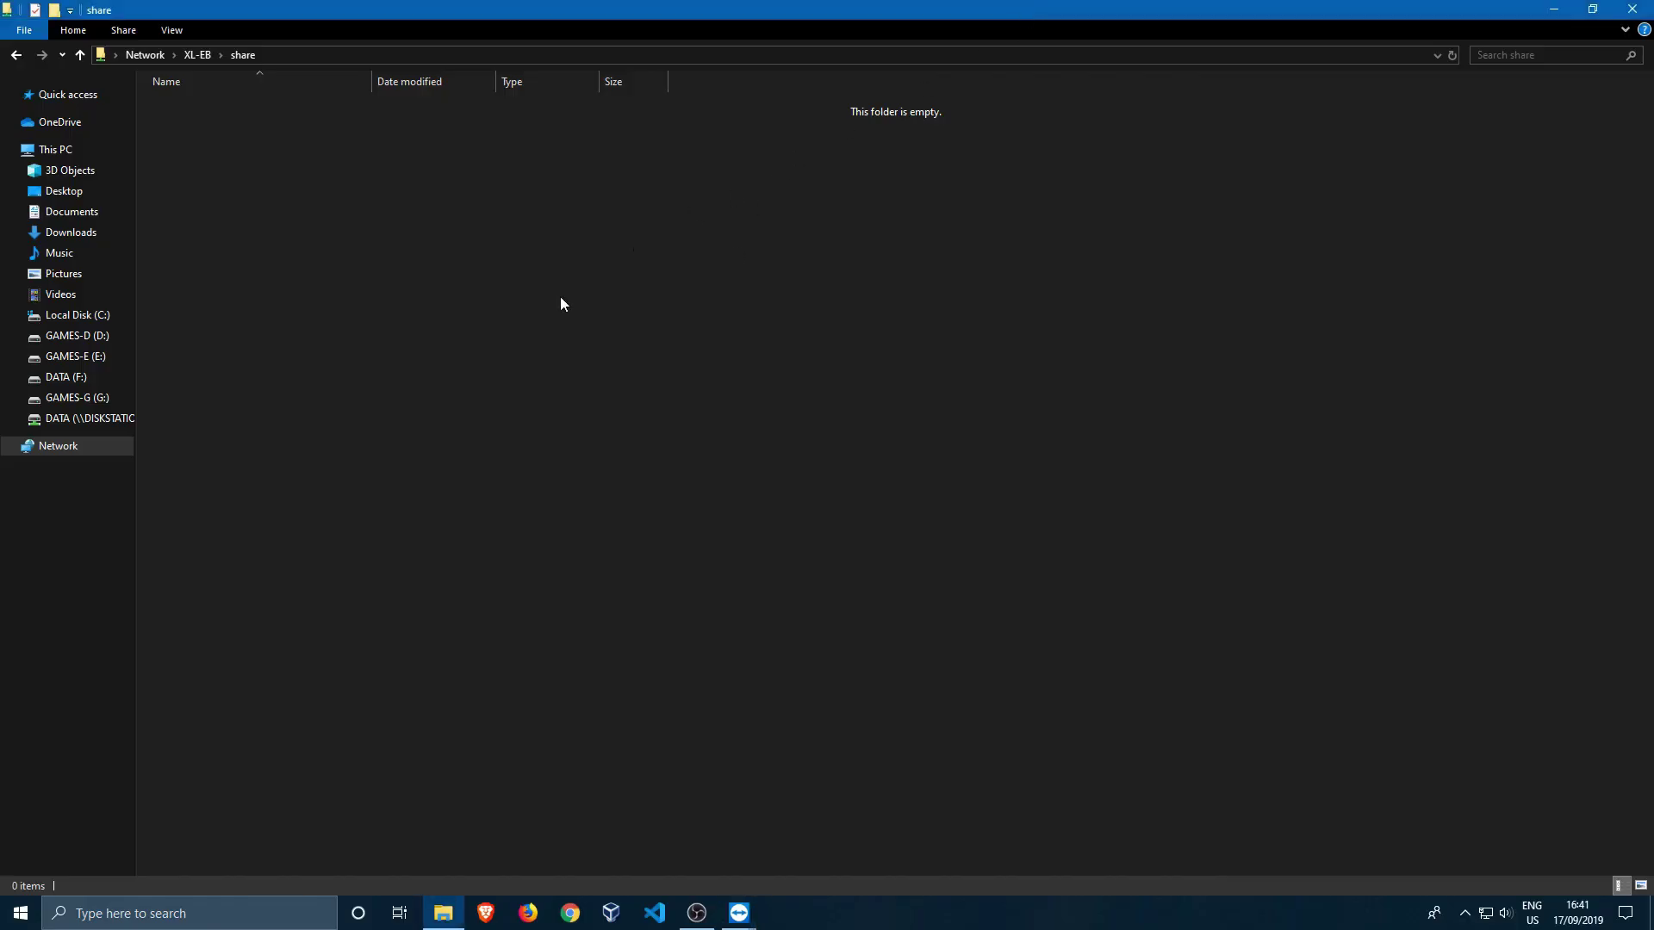
Step: Create a new text document with the default name in the share folder on XL-EB from File Explorer on the local computer
{"action": "right_click", "coordinate": [510, 326]}
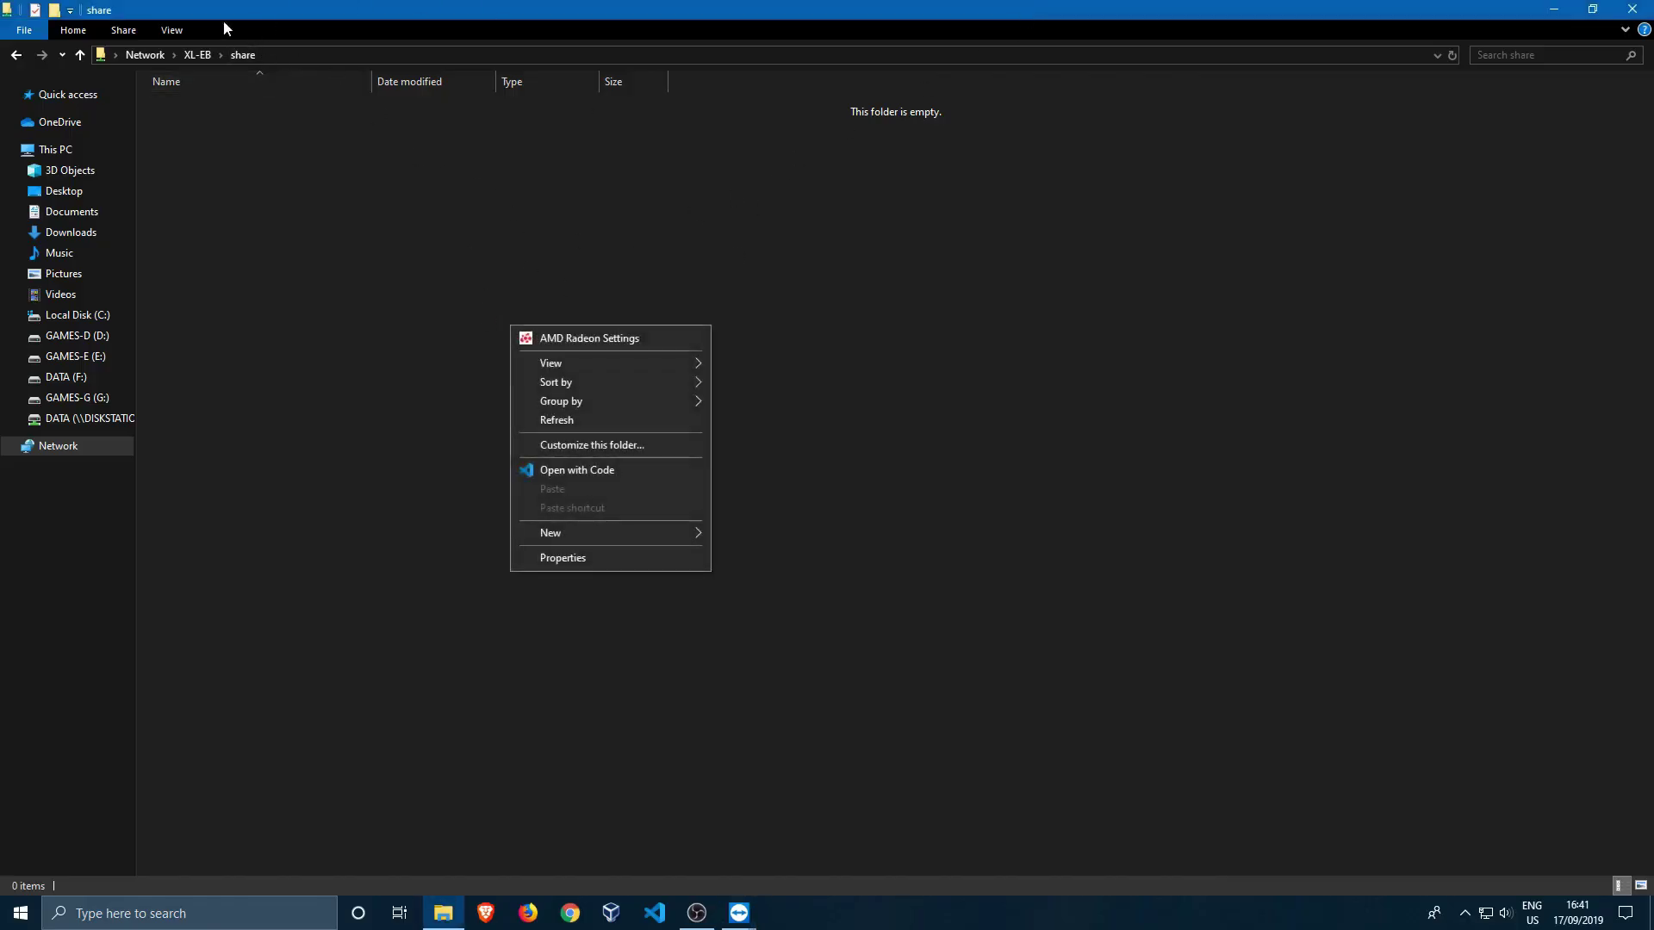
{"action": "left_click", "coordinate": [267, 275]}
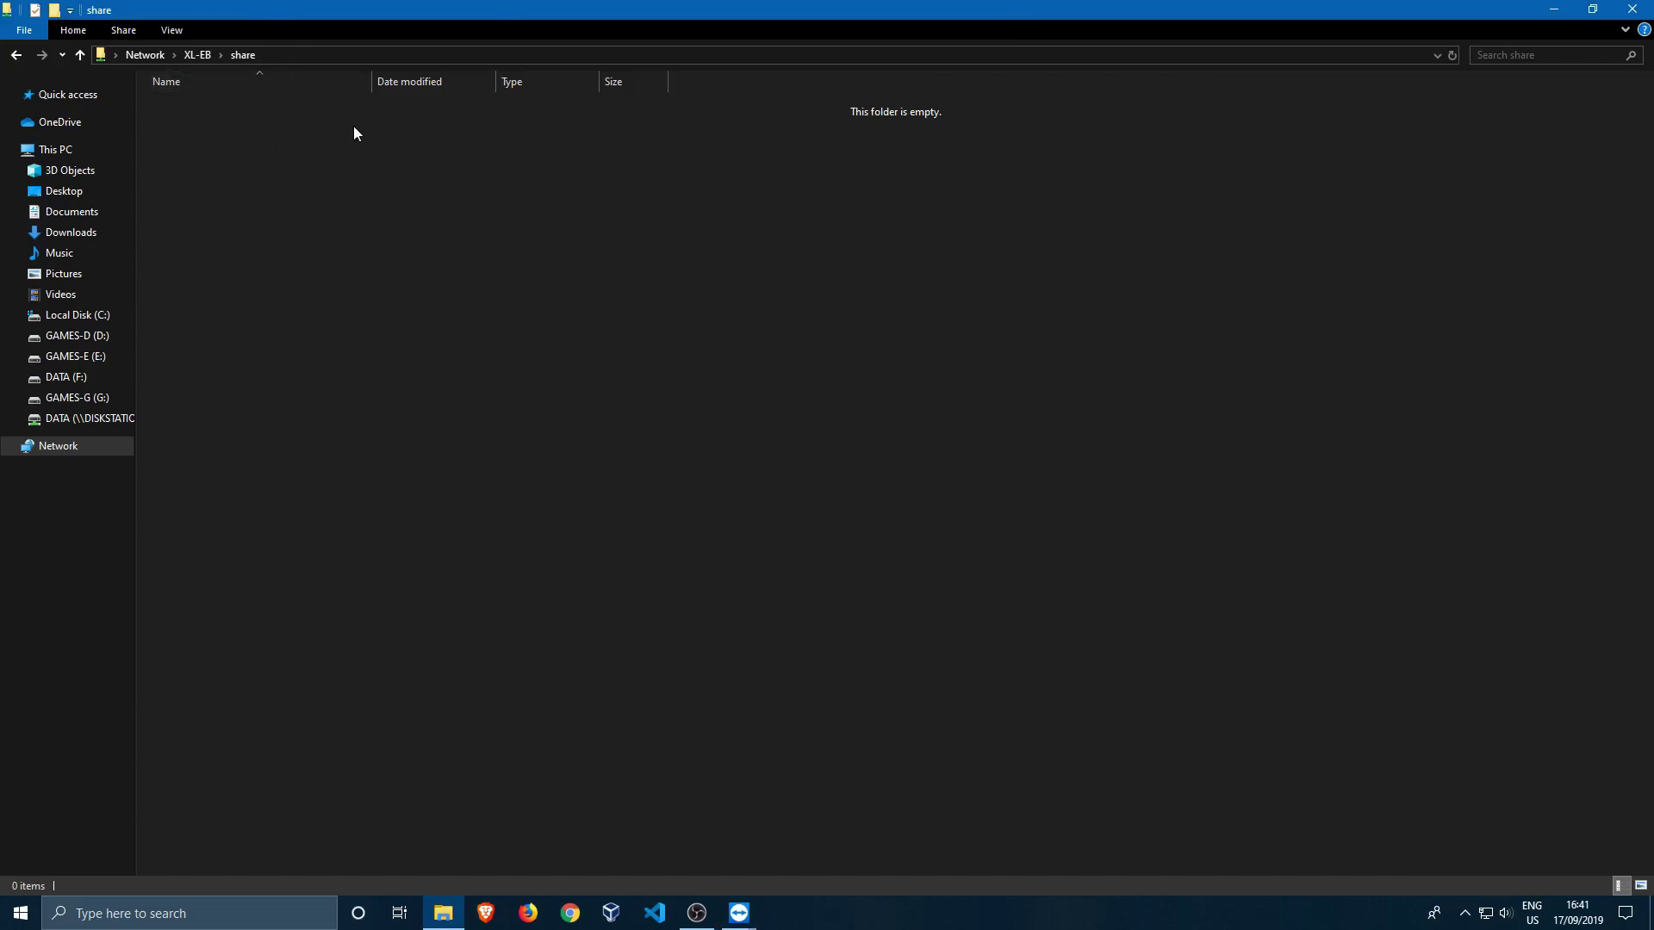
{"action": "right_click", "coordinate": [441, 207]}
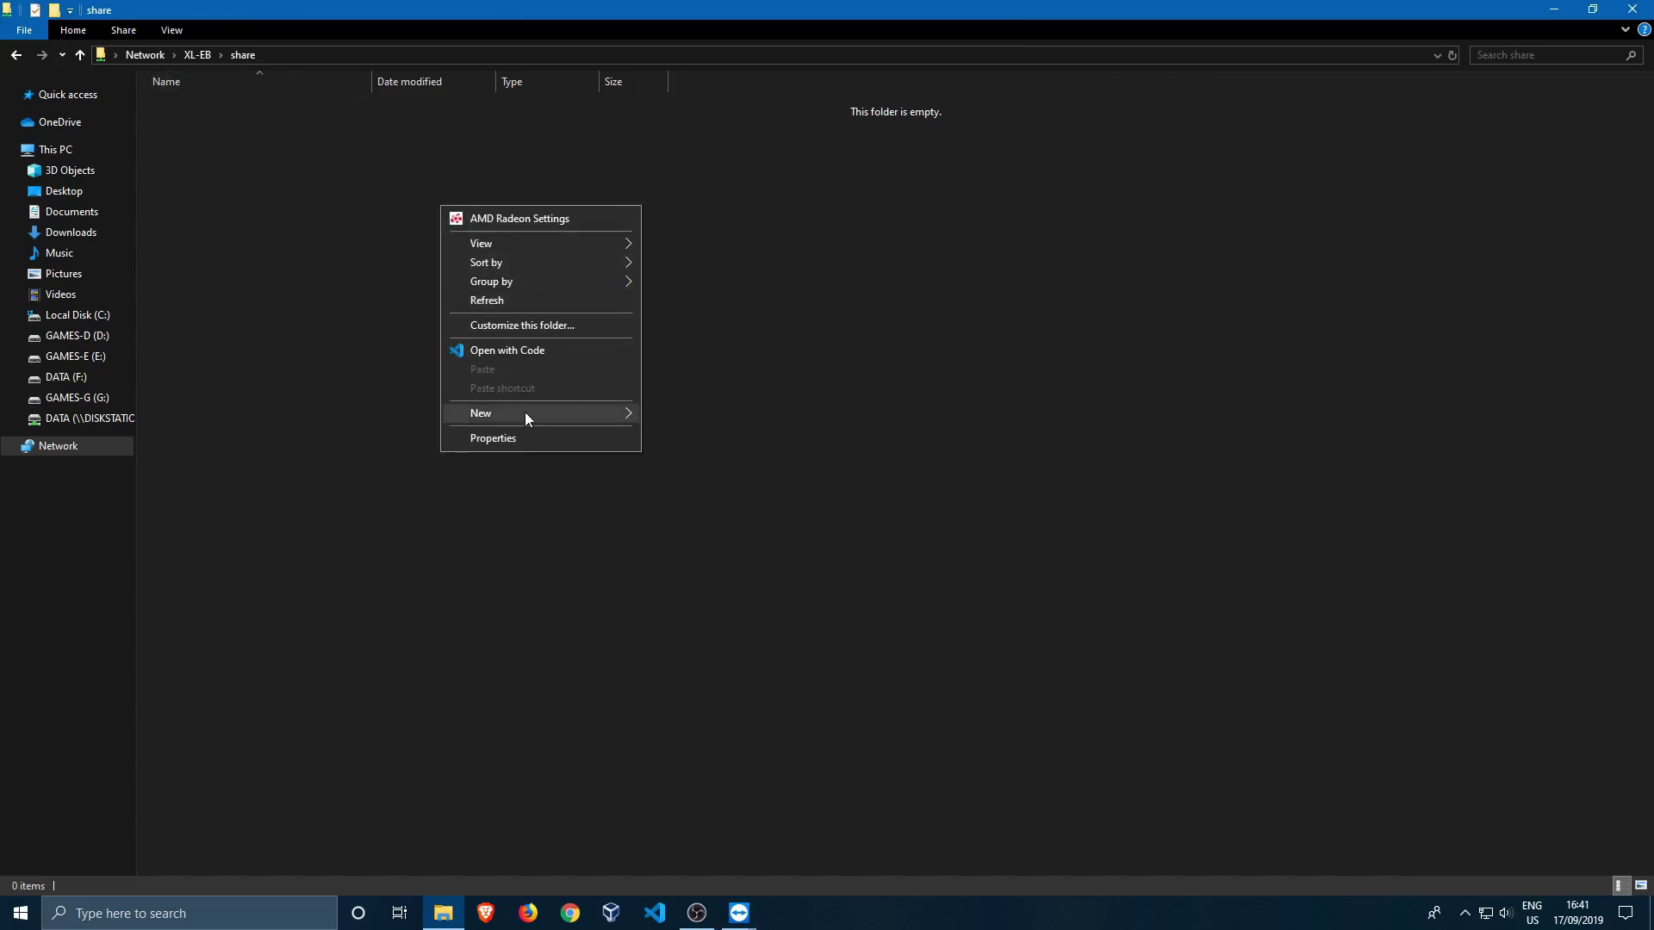
{"action": "mouse_move", "coordinate": [523, 411]}
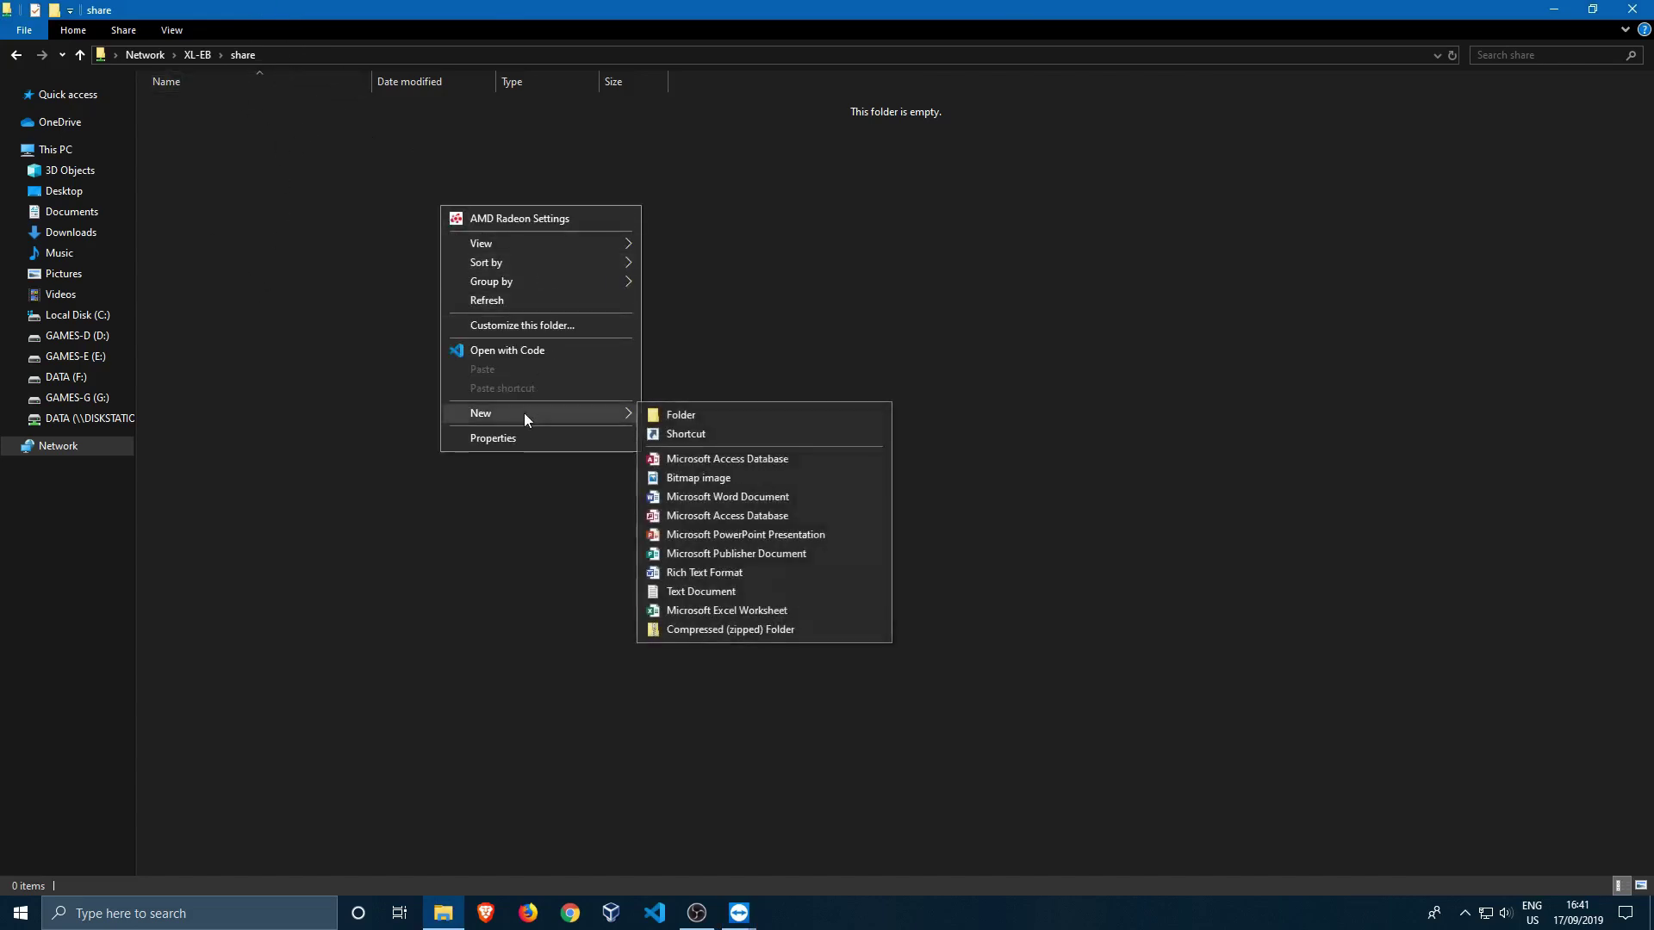
{"action": "left_click", "coordinate": [724, 592]}
{"action": "left_click", "coordinate": [458, 360]}
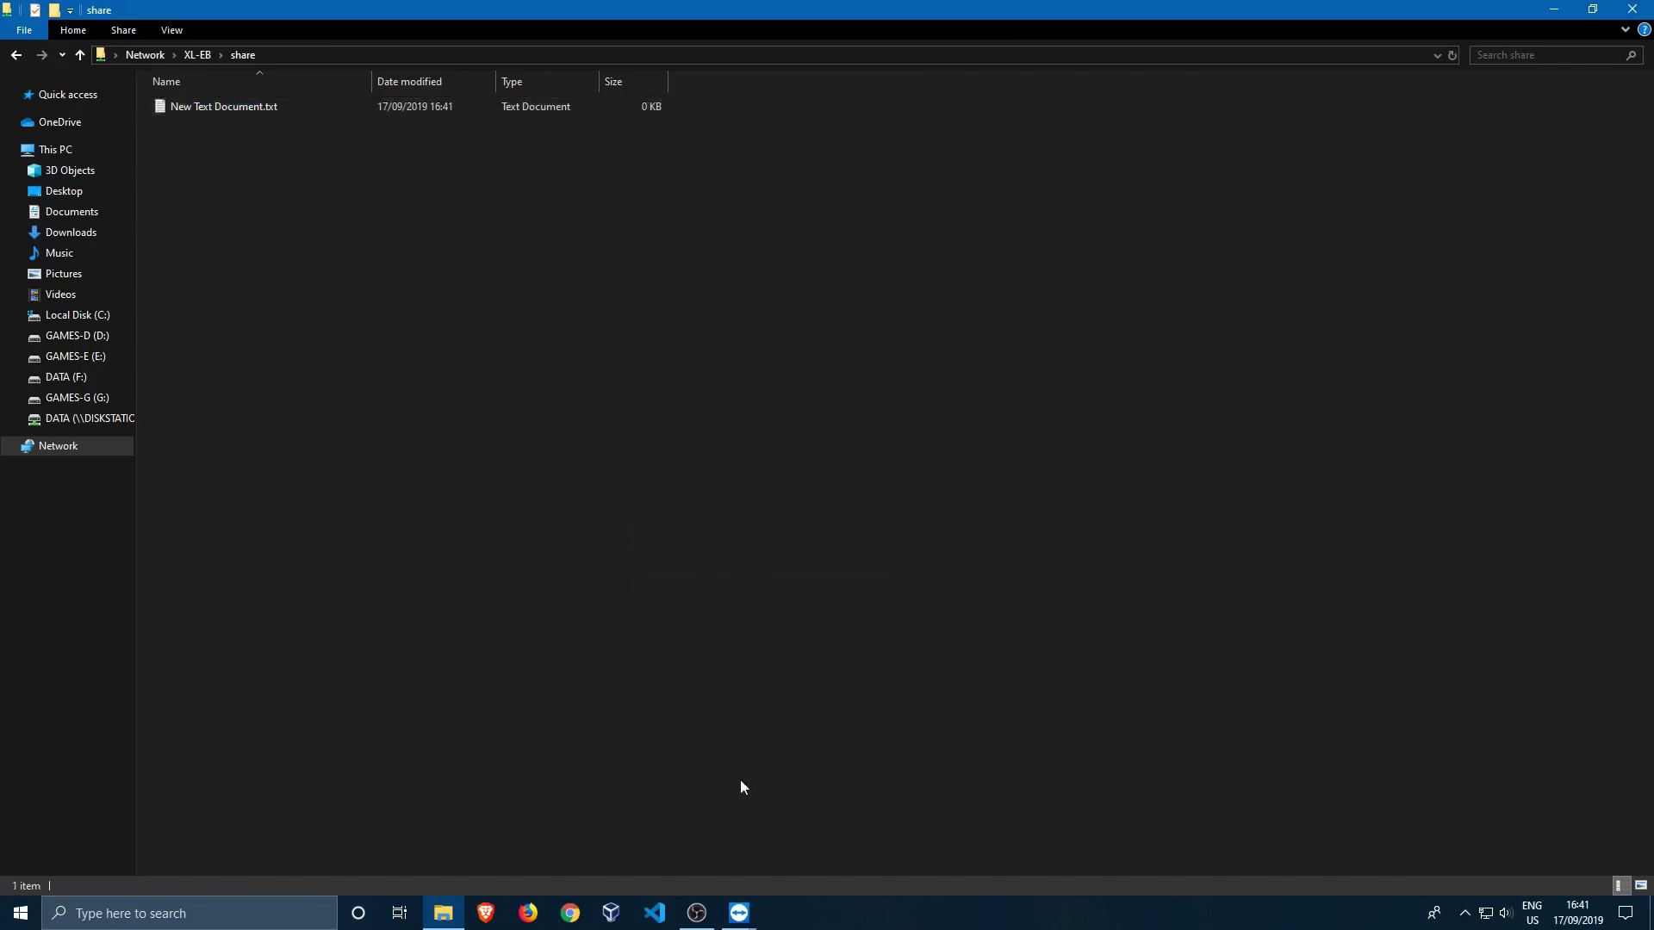
Step: Return to the XL-EB TeamViewer session and view the contents of Shared Folder on the Backup (F:) drive
{"action": "mouse_move", "coordinate": [739, 922]}
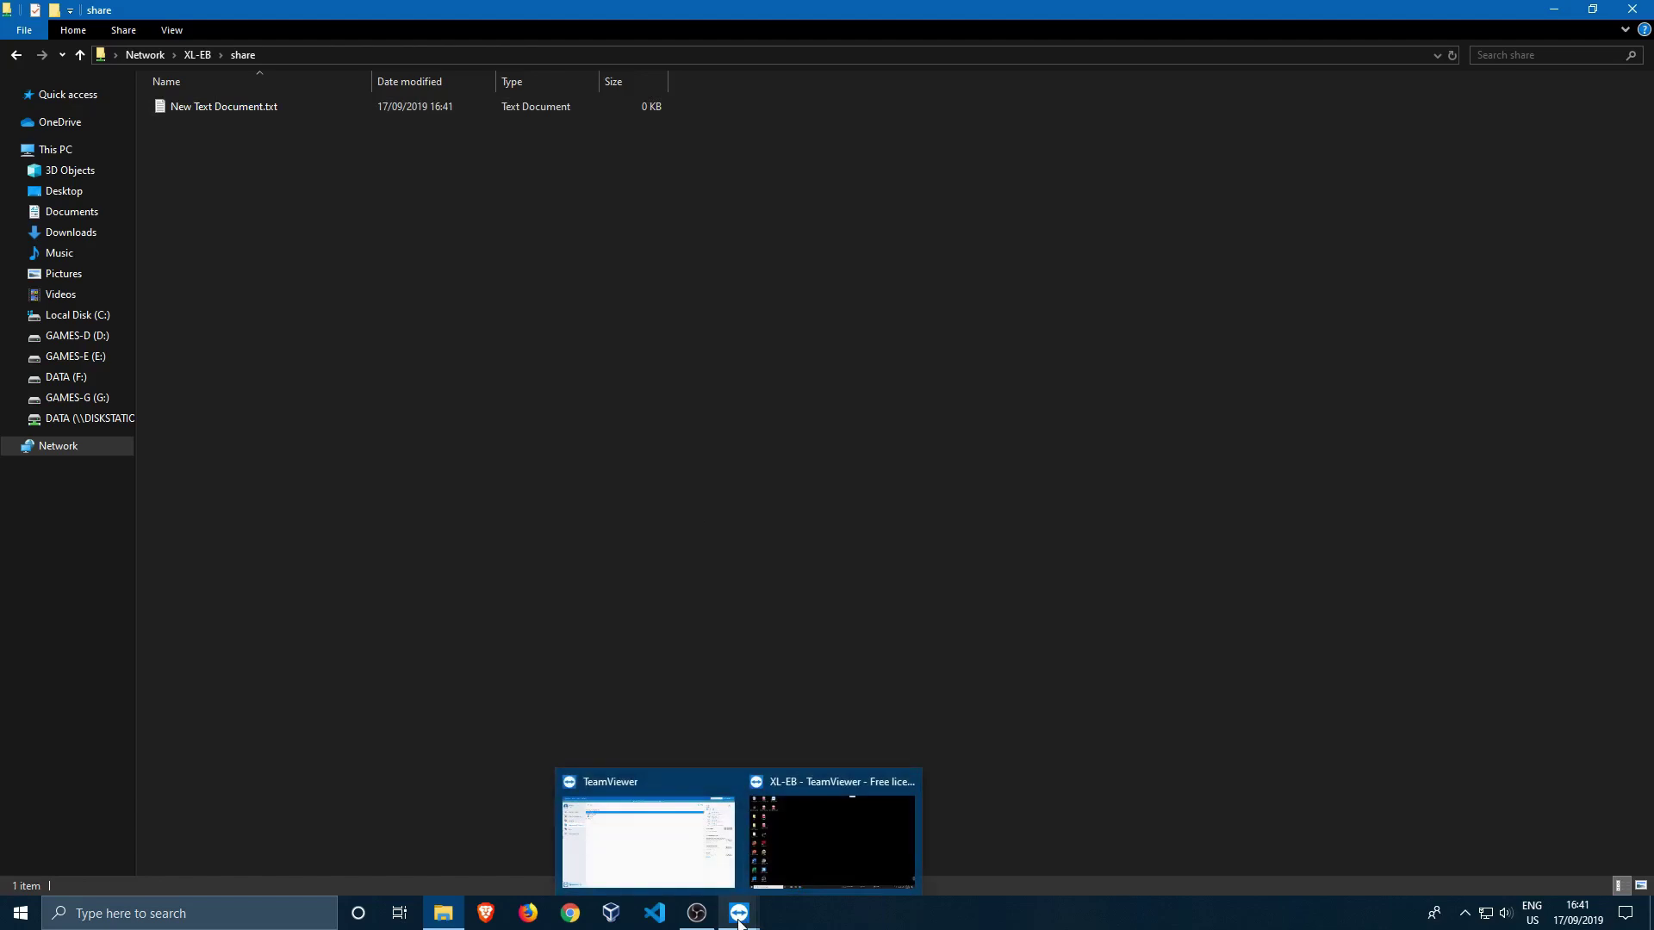
{"action": "left_click", "coordinate": [833, 840]}
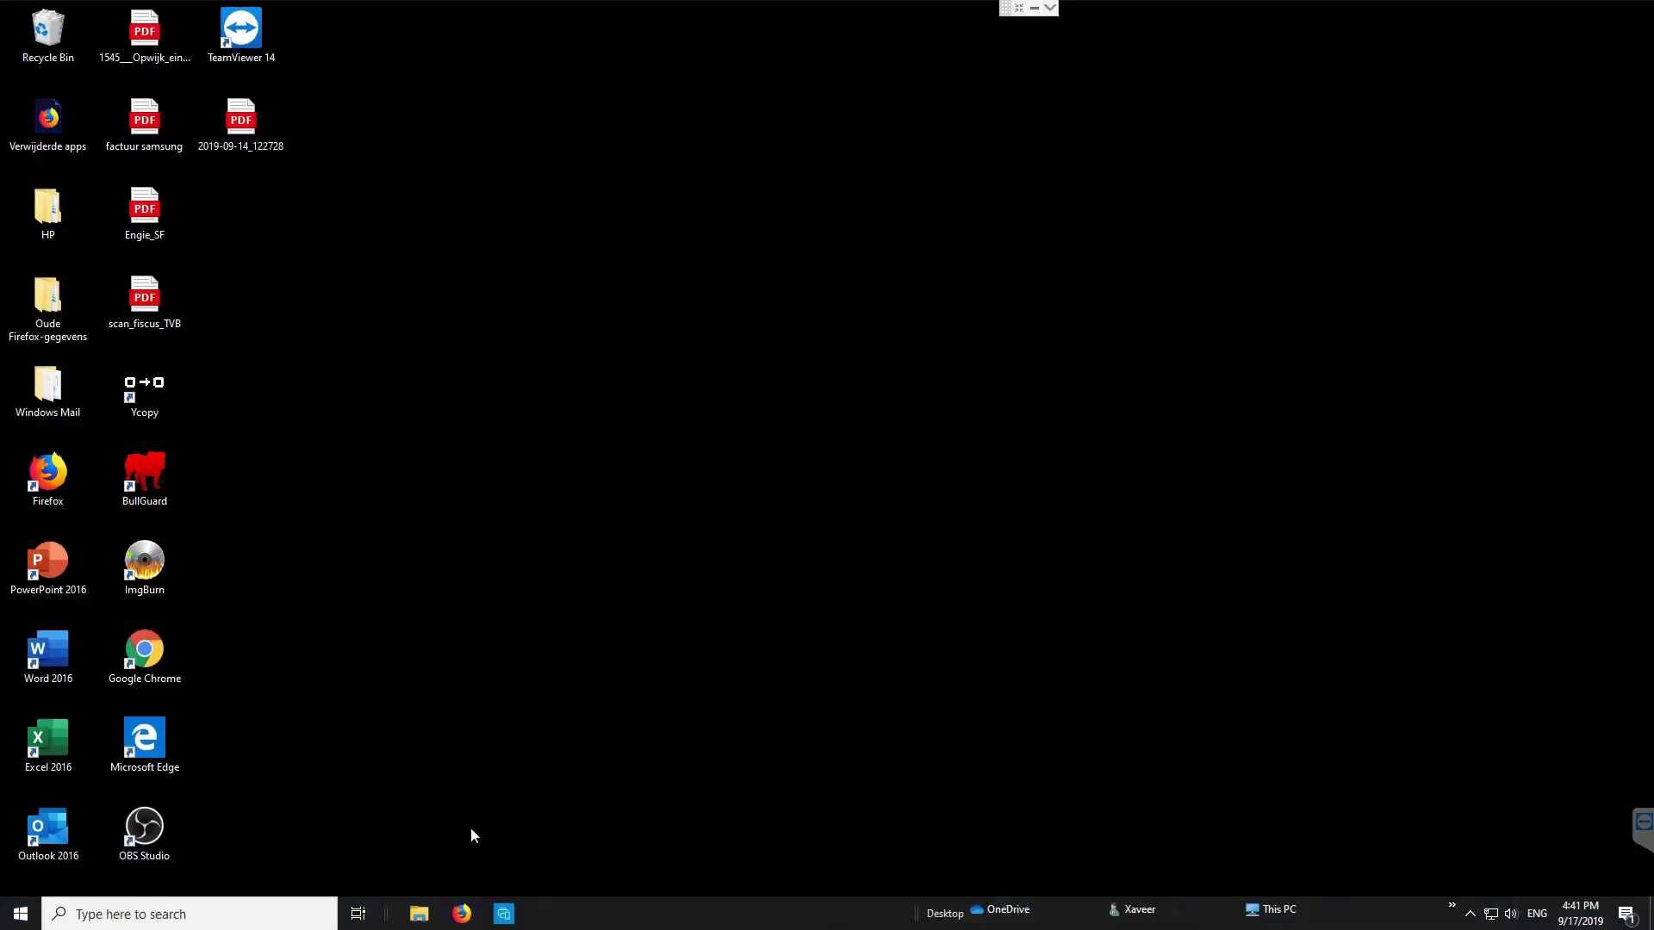
{"action": "left_click", "coordinate": [419, 915]}
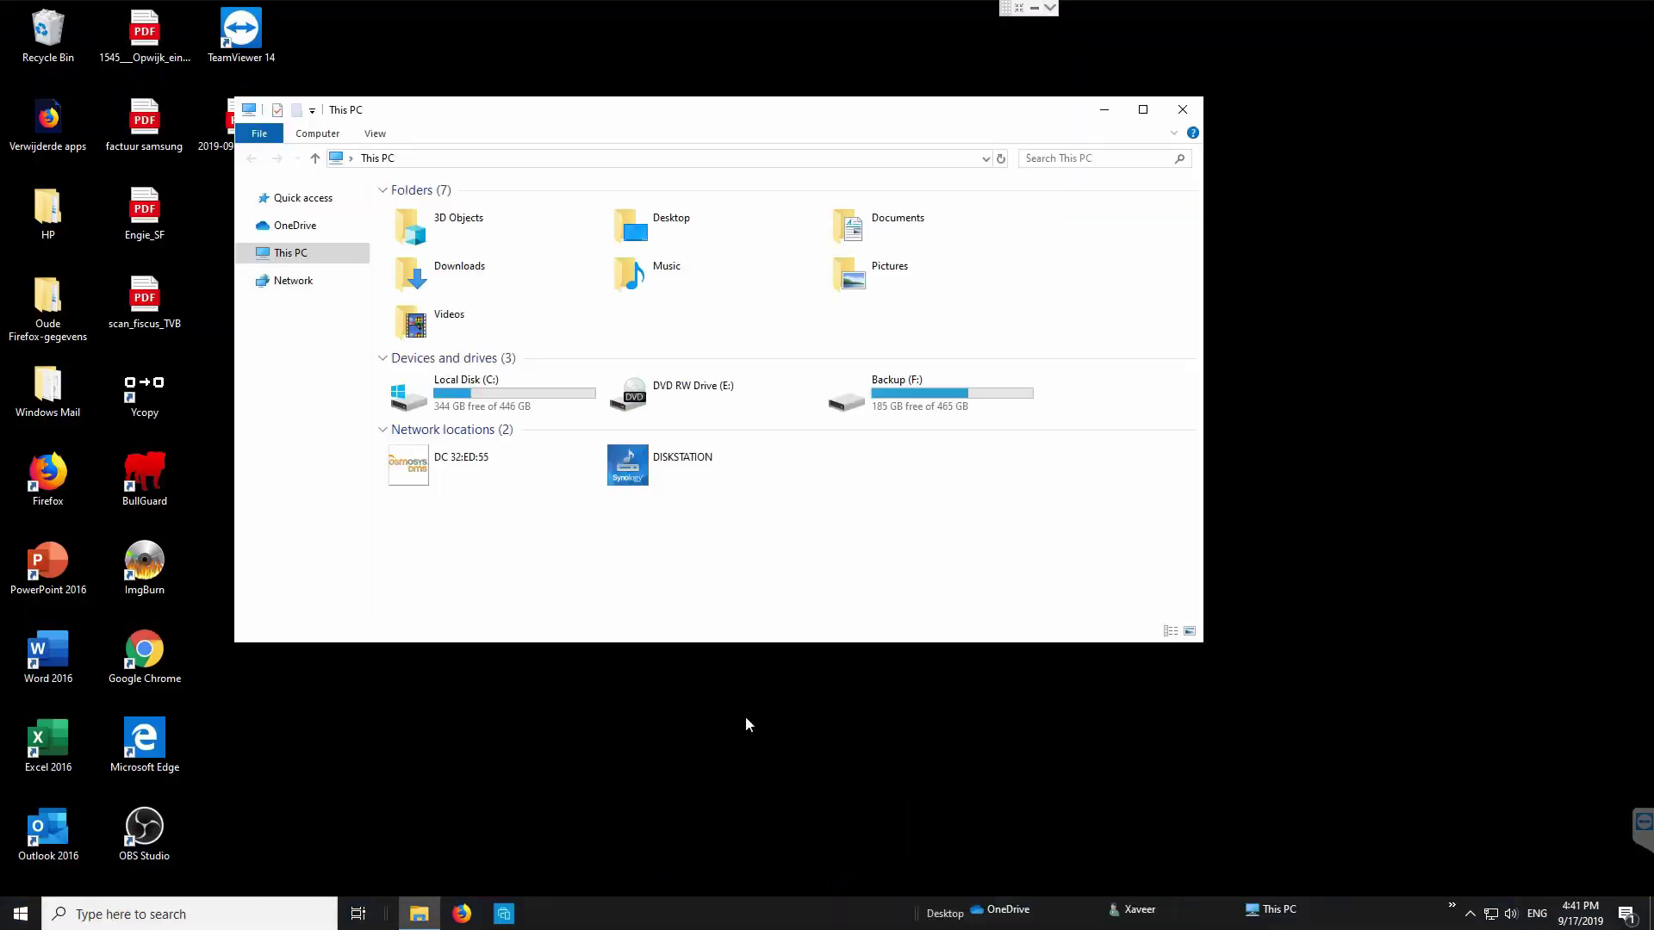
{"action": "double_click", "coordinate": [912, 406]}
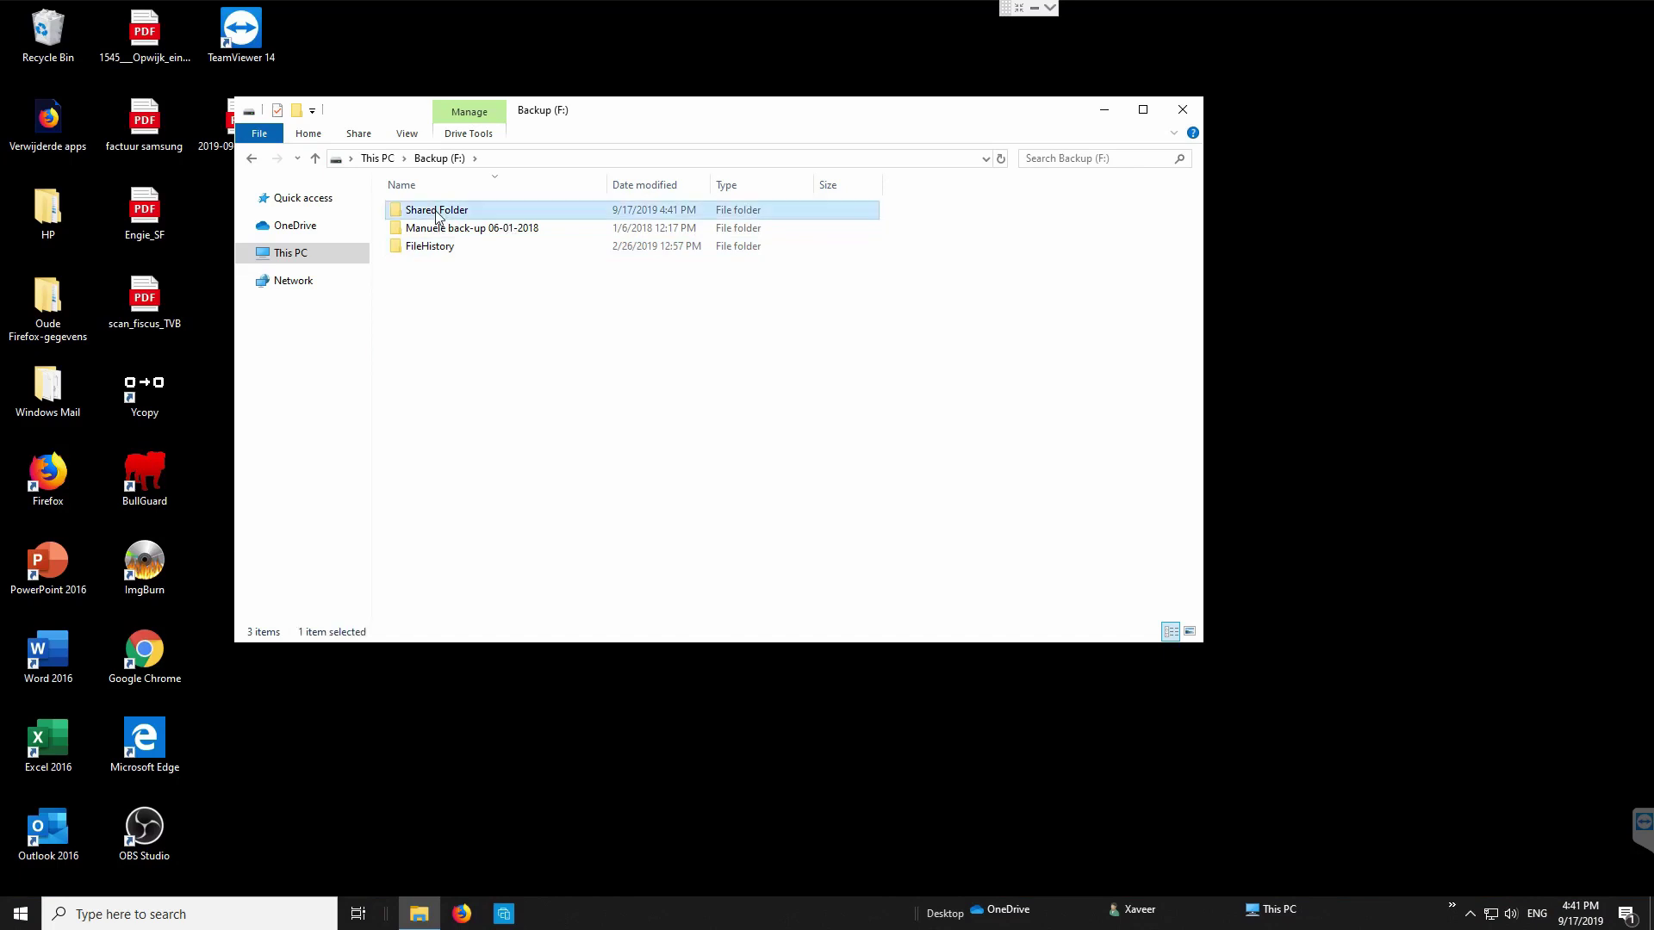
{"action": "double_click", "coordinate": [438, 212]}
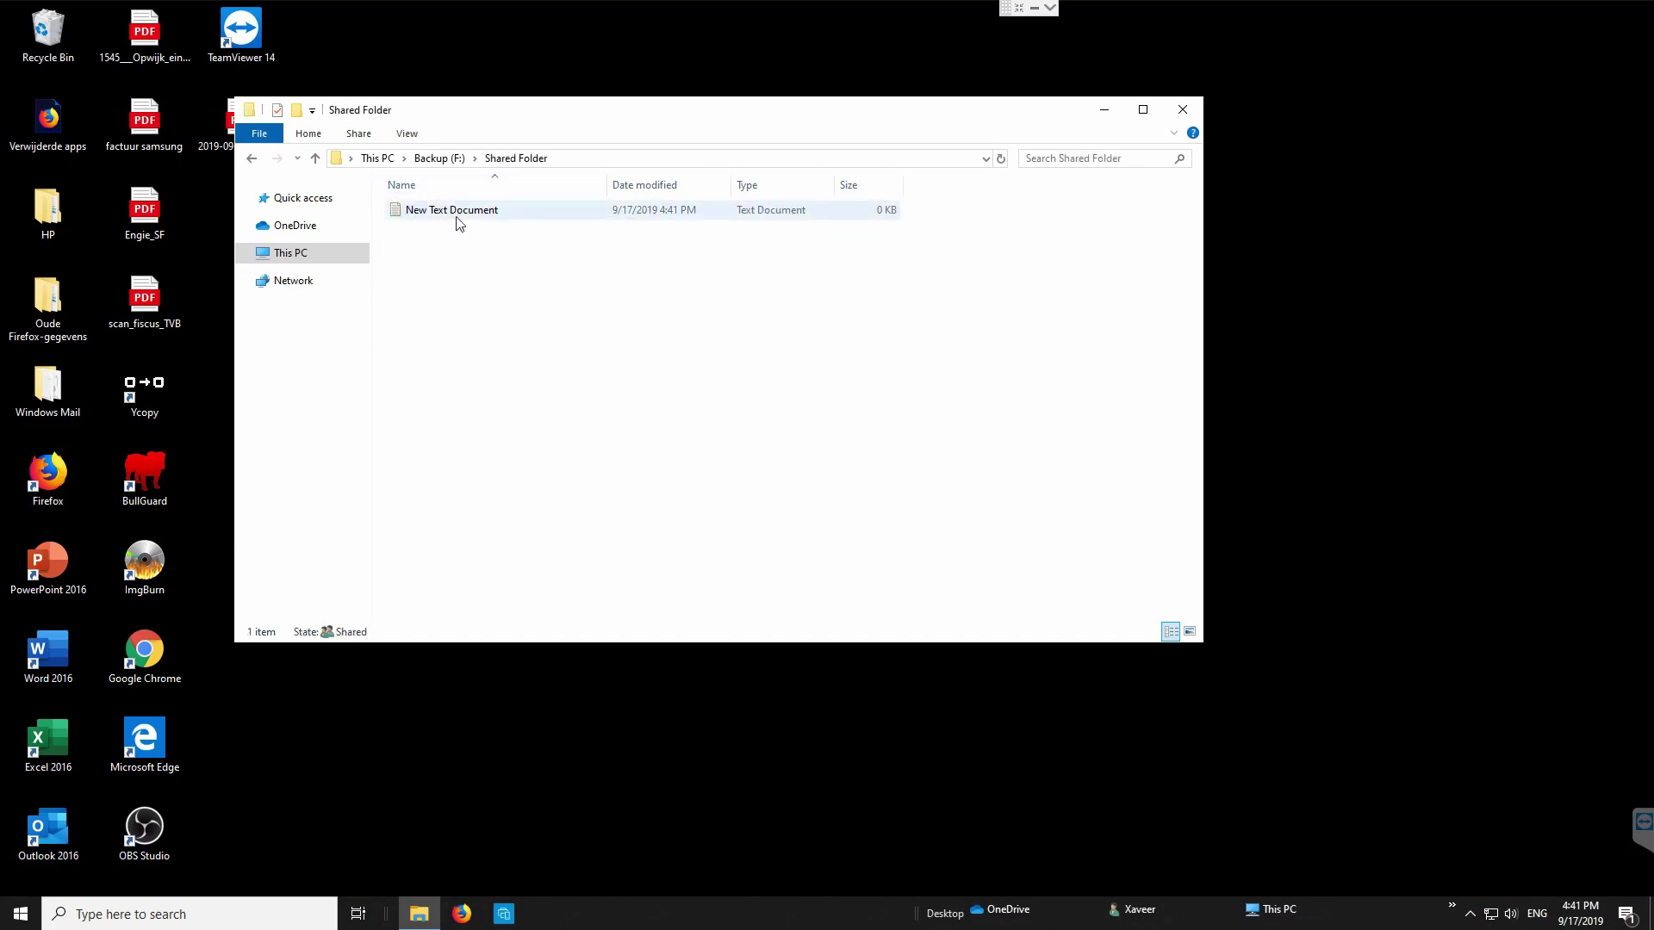
Step: Switch to File Explorer on the local computer and map the network folder \\xl-eb\share as drive Y: from This PC
{"action": "left_click", "coordinate": [1042, 10]}
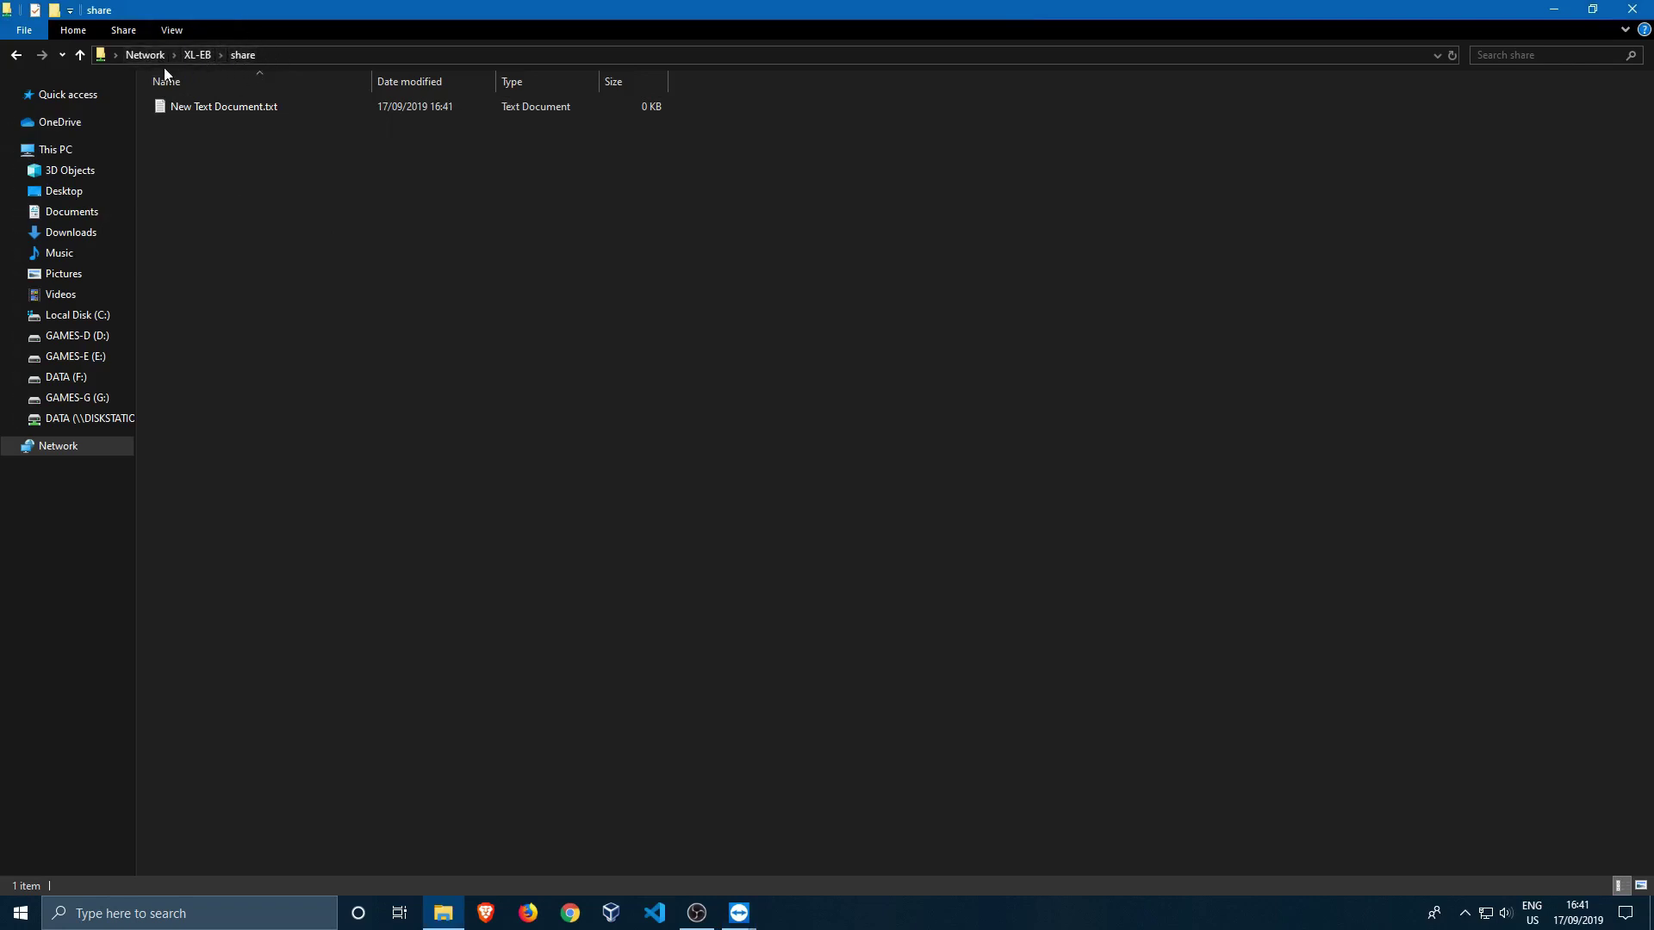
{"action": "left_click", "coordinate": [39, 151]}
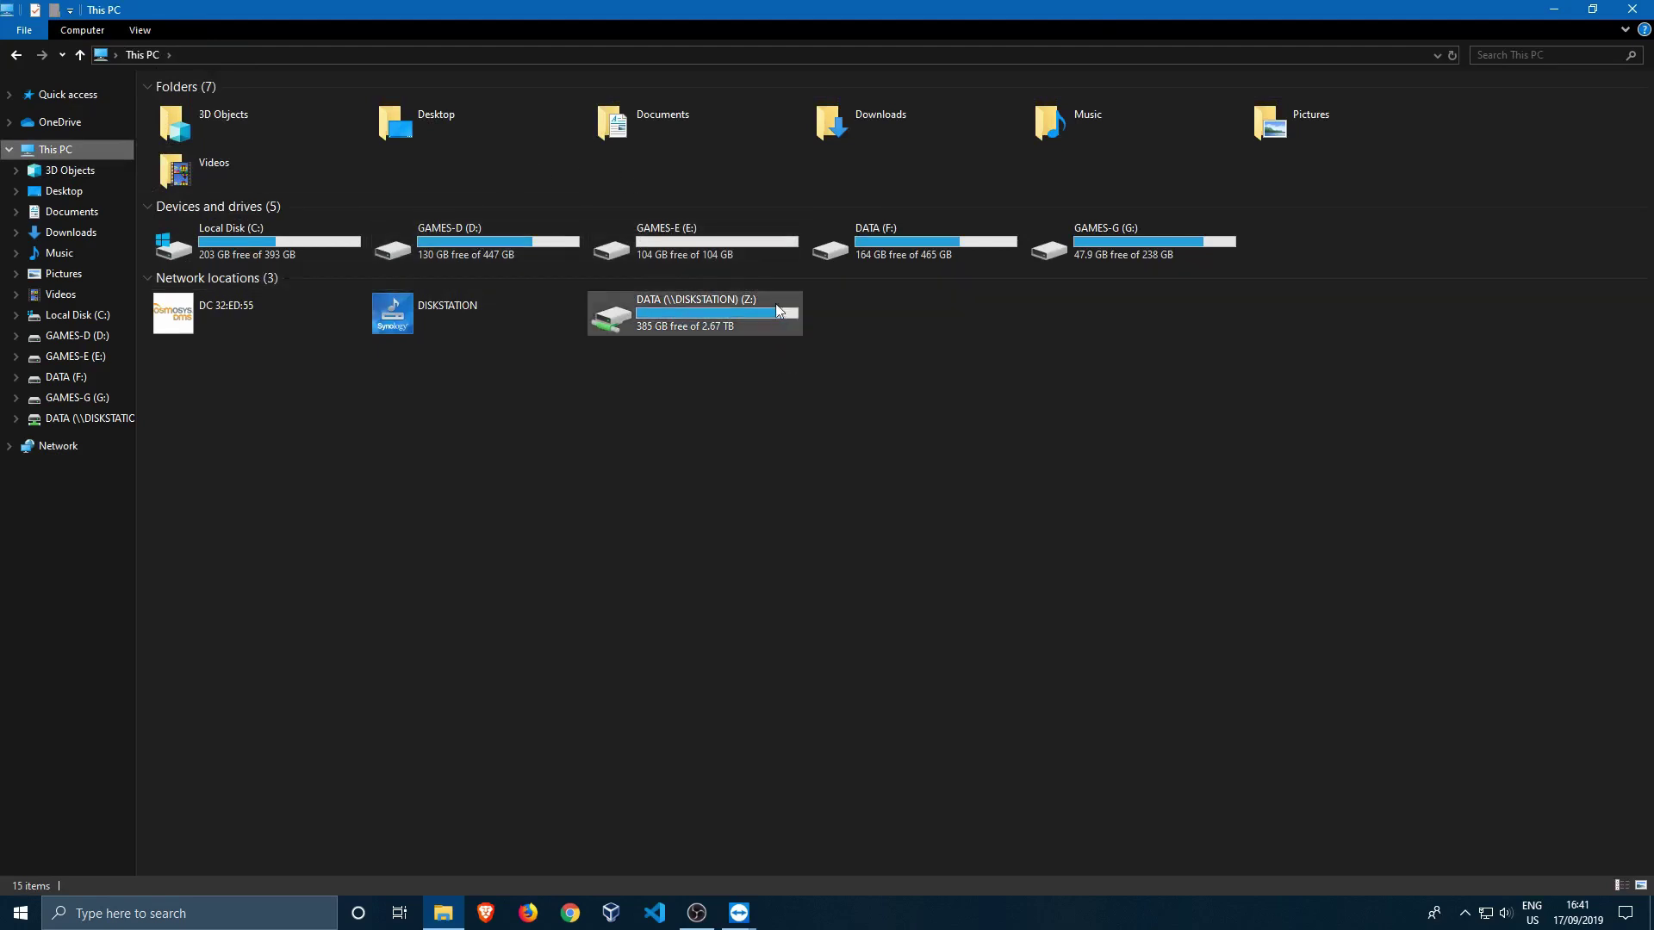
{"action": "double_click", "coordinate": [81, 30]}
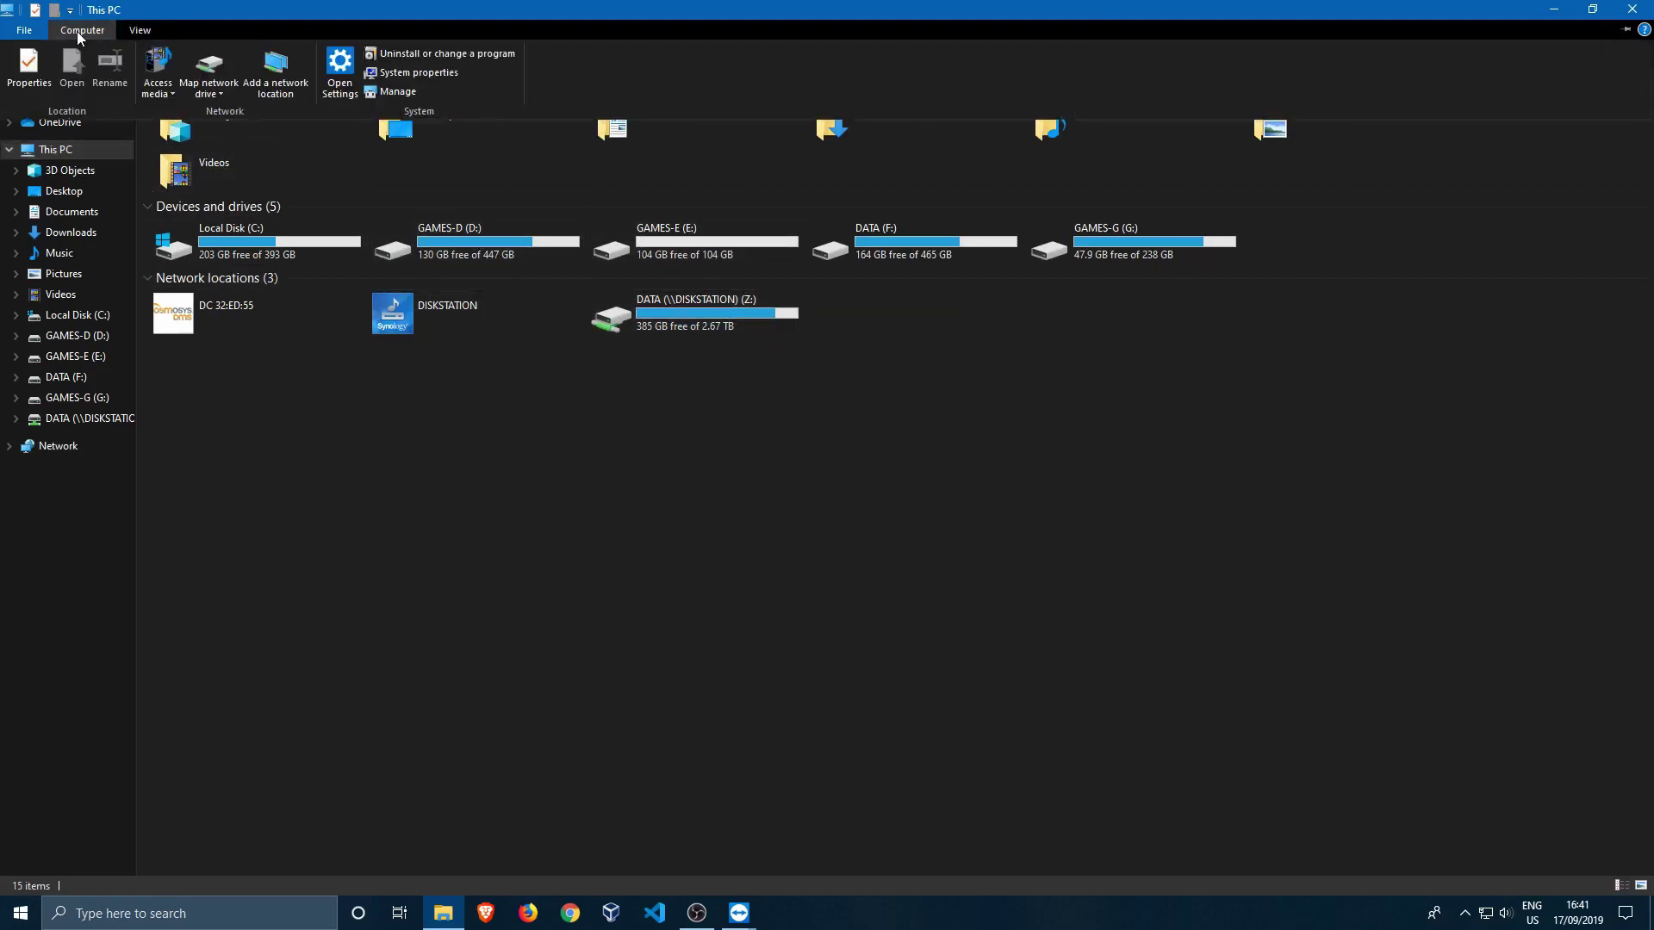
{"action": "left_click", "coordinate": [210, 65]}
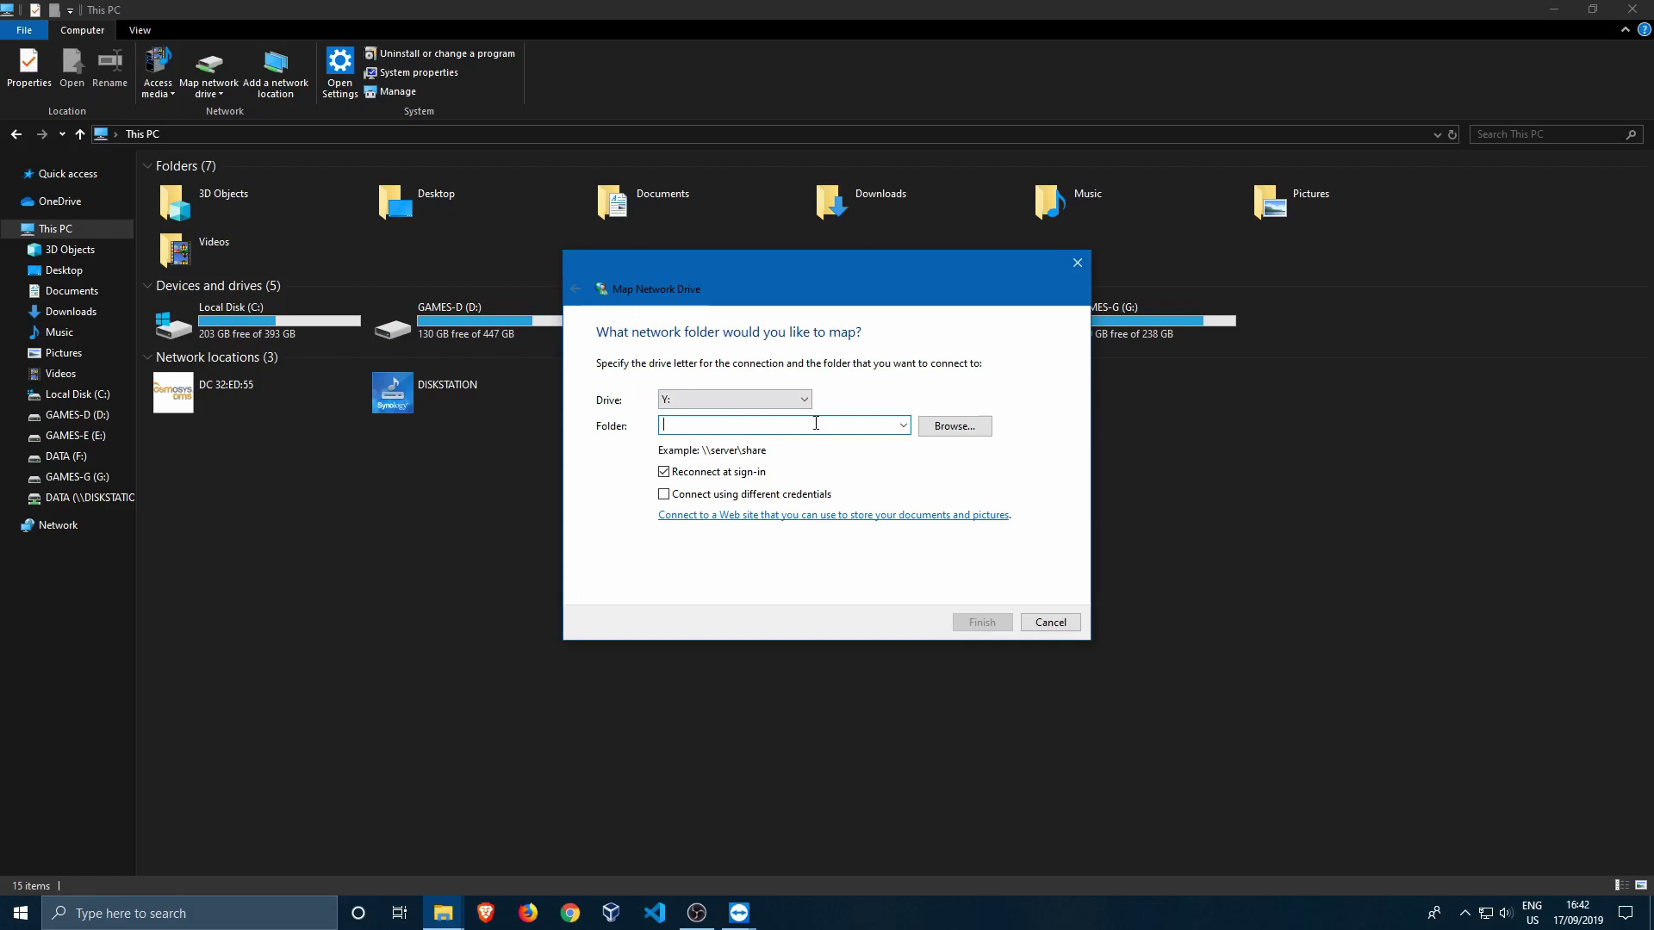
{"action": "type", "text": "\\"}
{"action": "key", "text": "BackSpace"}
{"action": "key", "text": "BackSpace"}
{"action": "key", "text": "BackSpace"}
{"action": "left_click", "coordinate": [954, 426]}
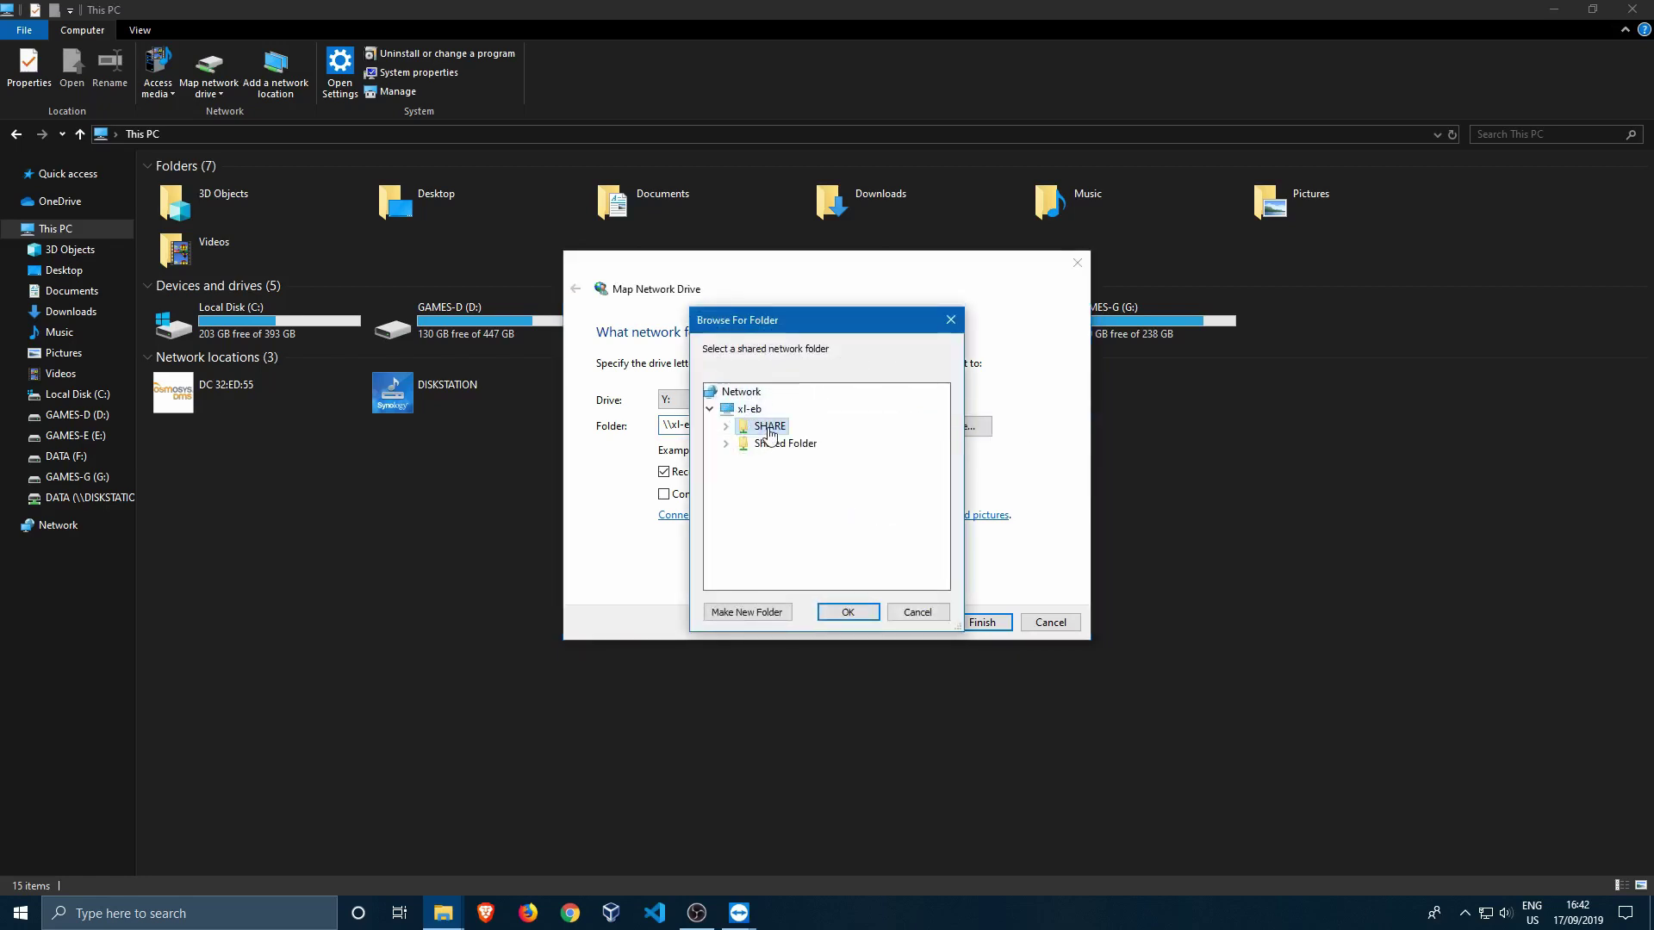
{"action": "left_click", "coordinate": [918, 615]}
{"action": "left_click", "coordinate": [747, 429]}
{"action": "left_click", "coordinate": [736, 427]}
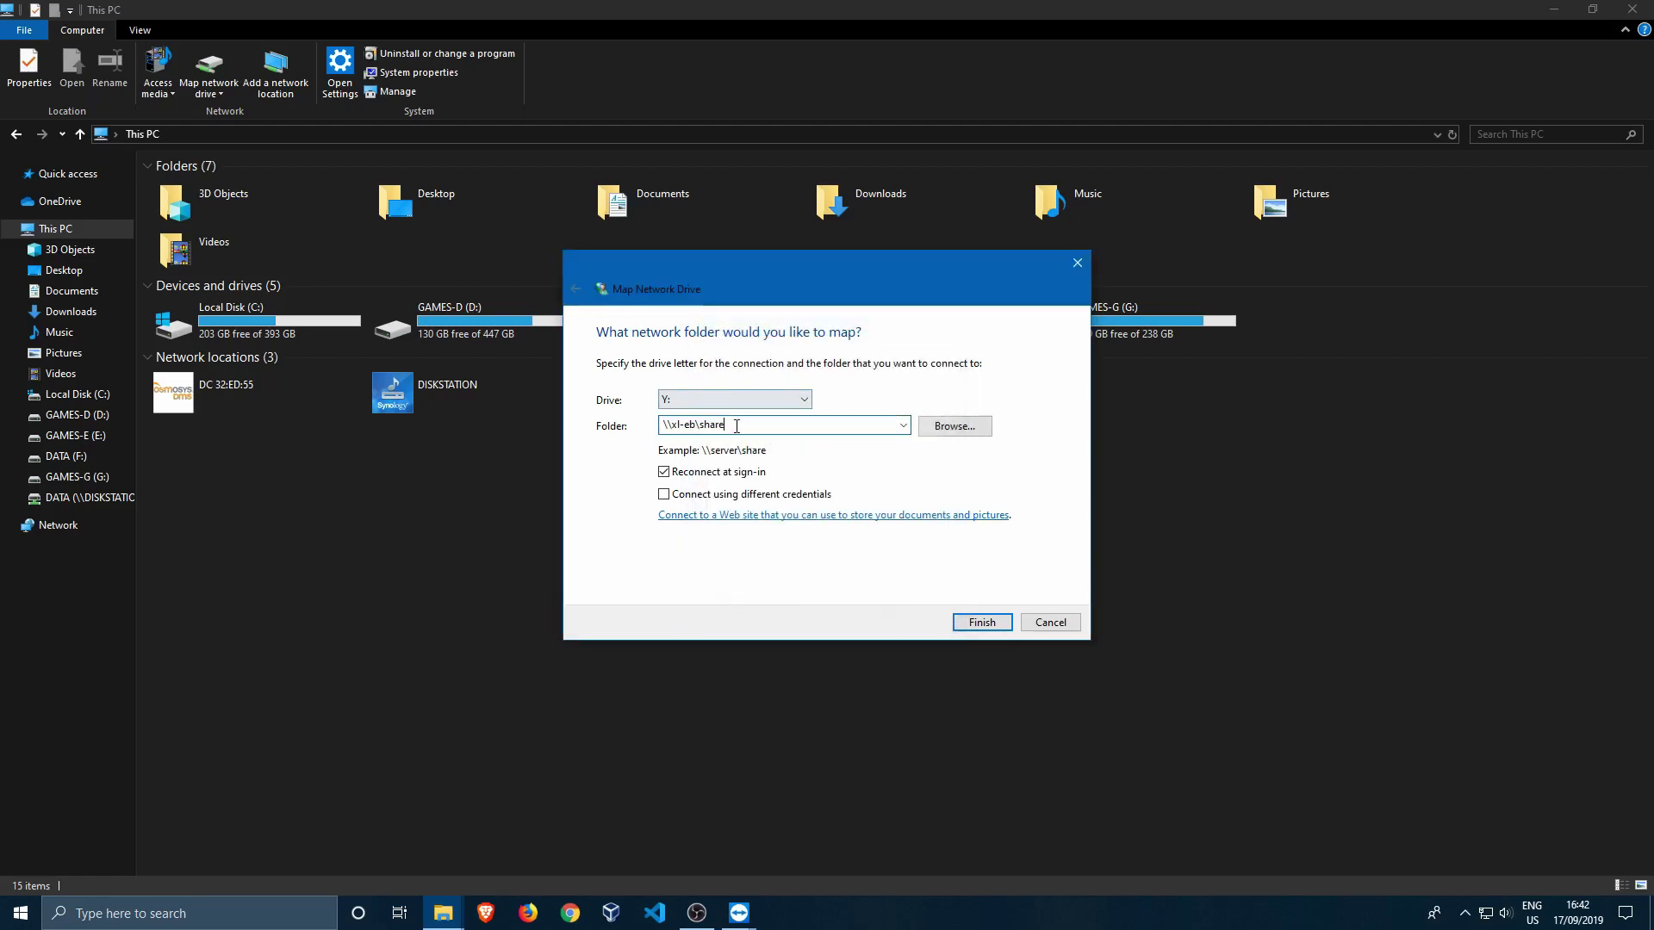
{"action": "left_click", "coordinate": [980, 621]}
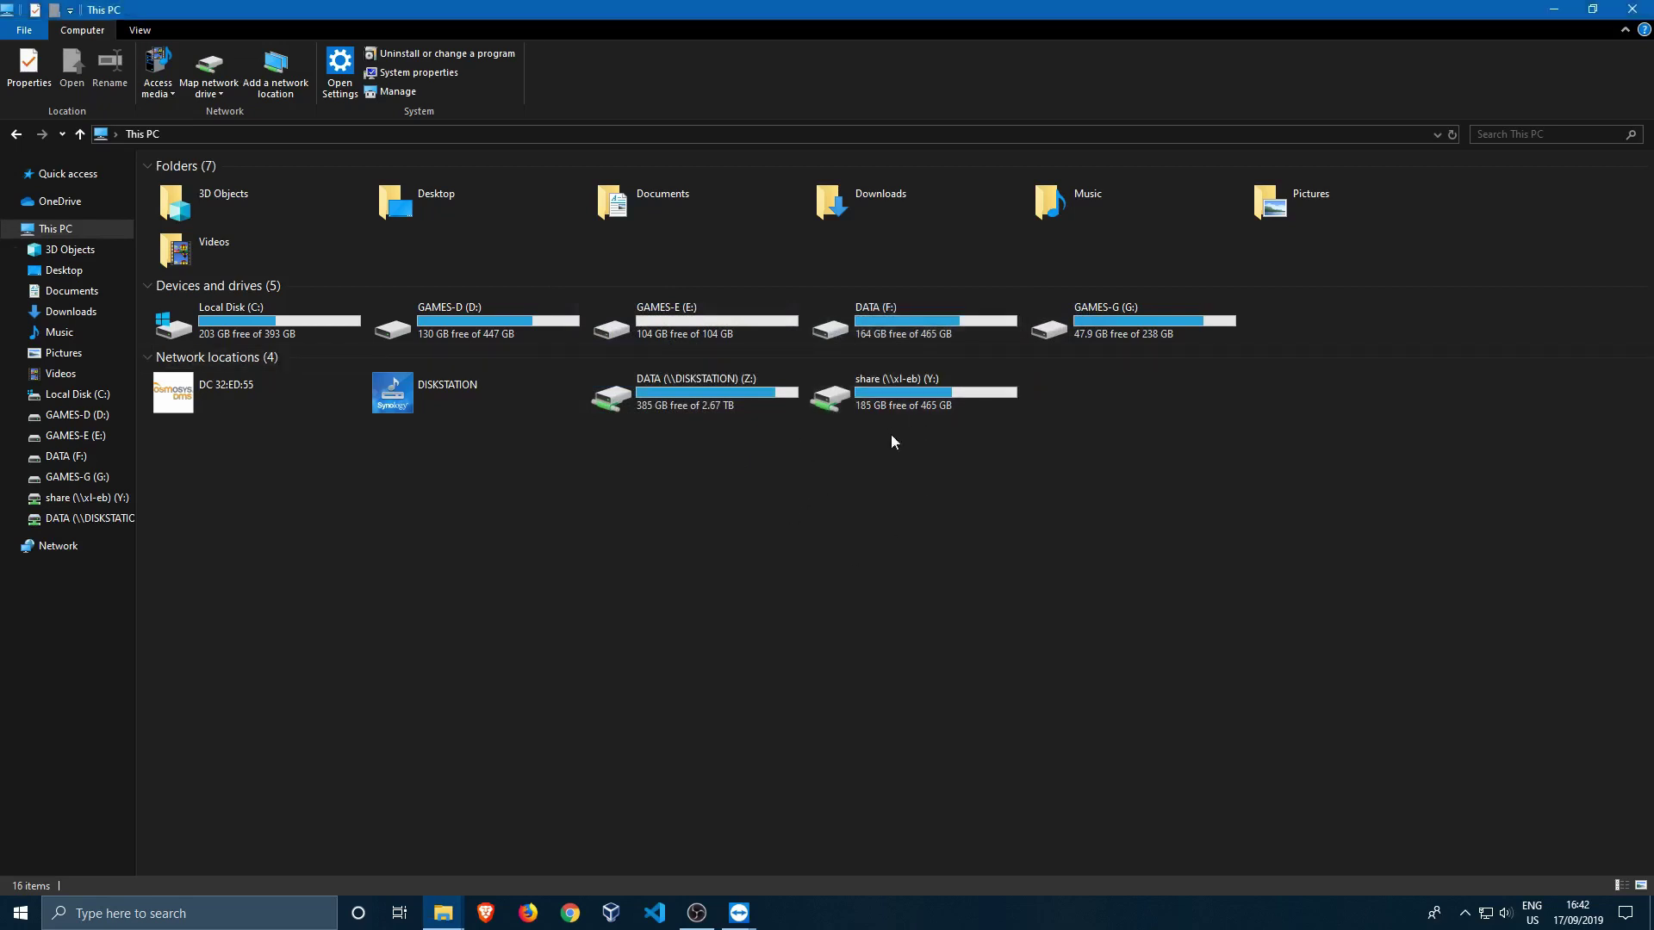
Step: Open the mapped share (\\xl-eb) (Y:) drive and create a new bitmap image with the default name in it
{"action": "left_click", "coordinate": [912, 403]}
{"action": "left_click", "coordinate": [944, 470]}
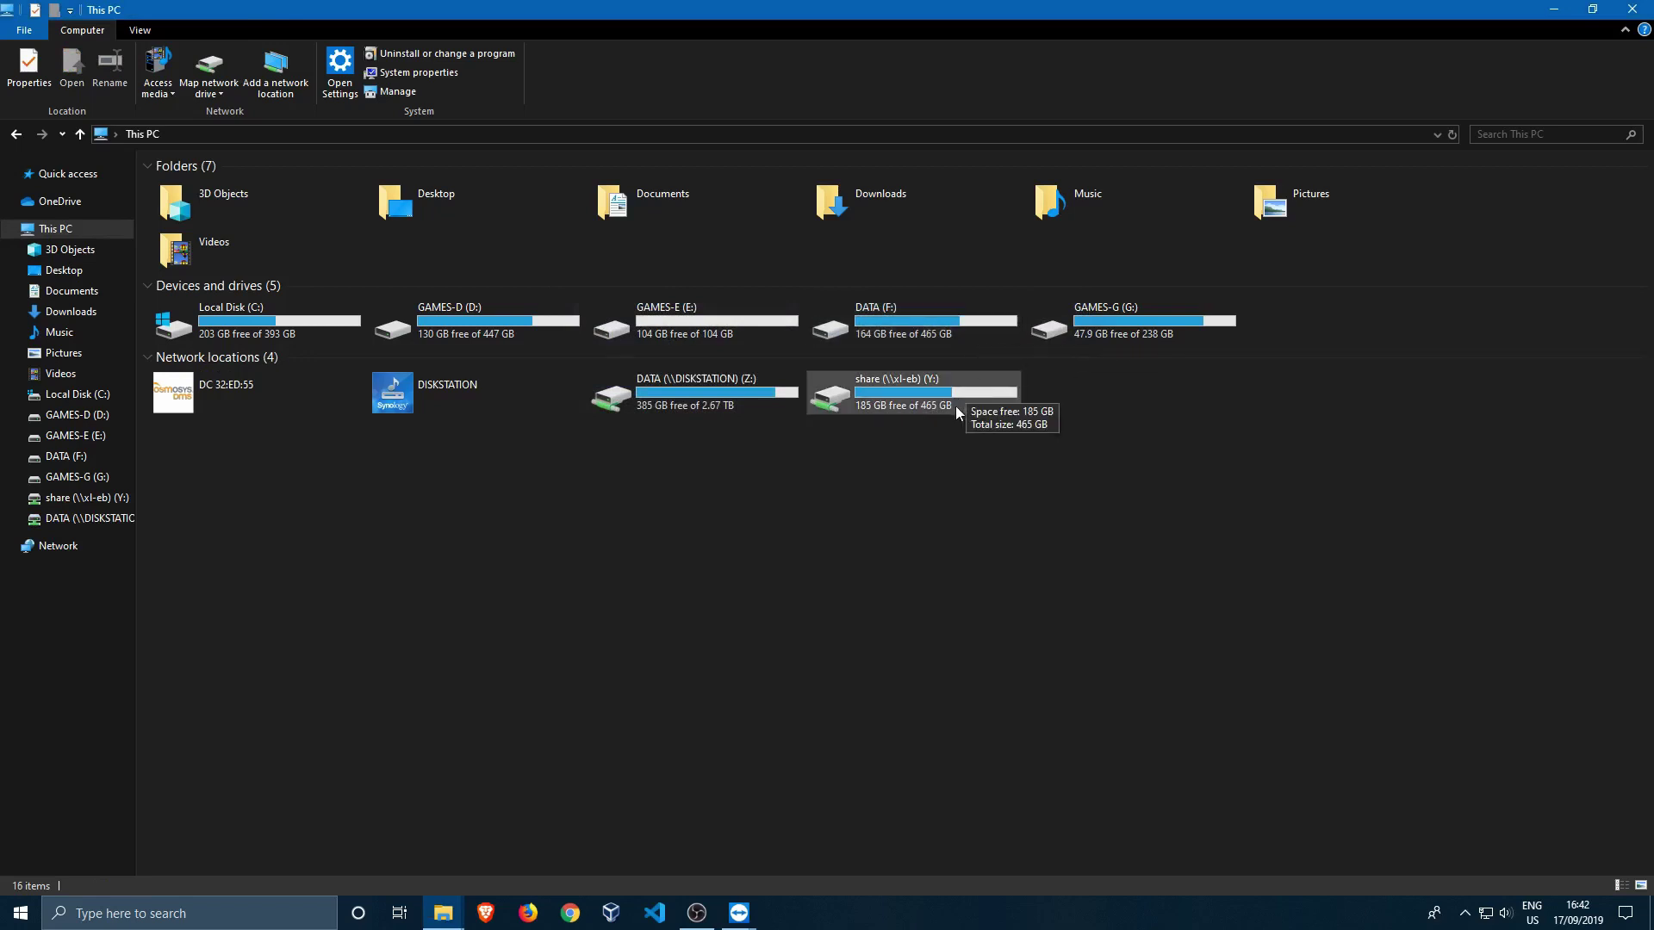
{"action": "double_click", "coordinate": [914, 403]}
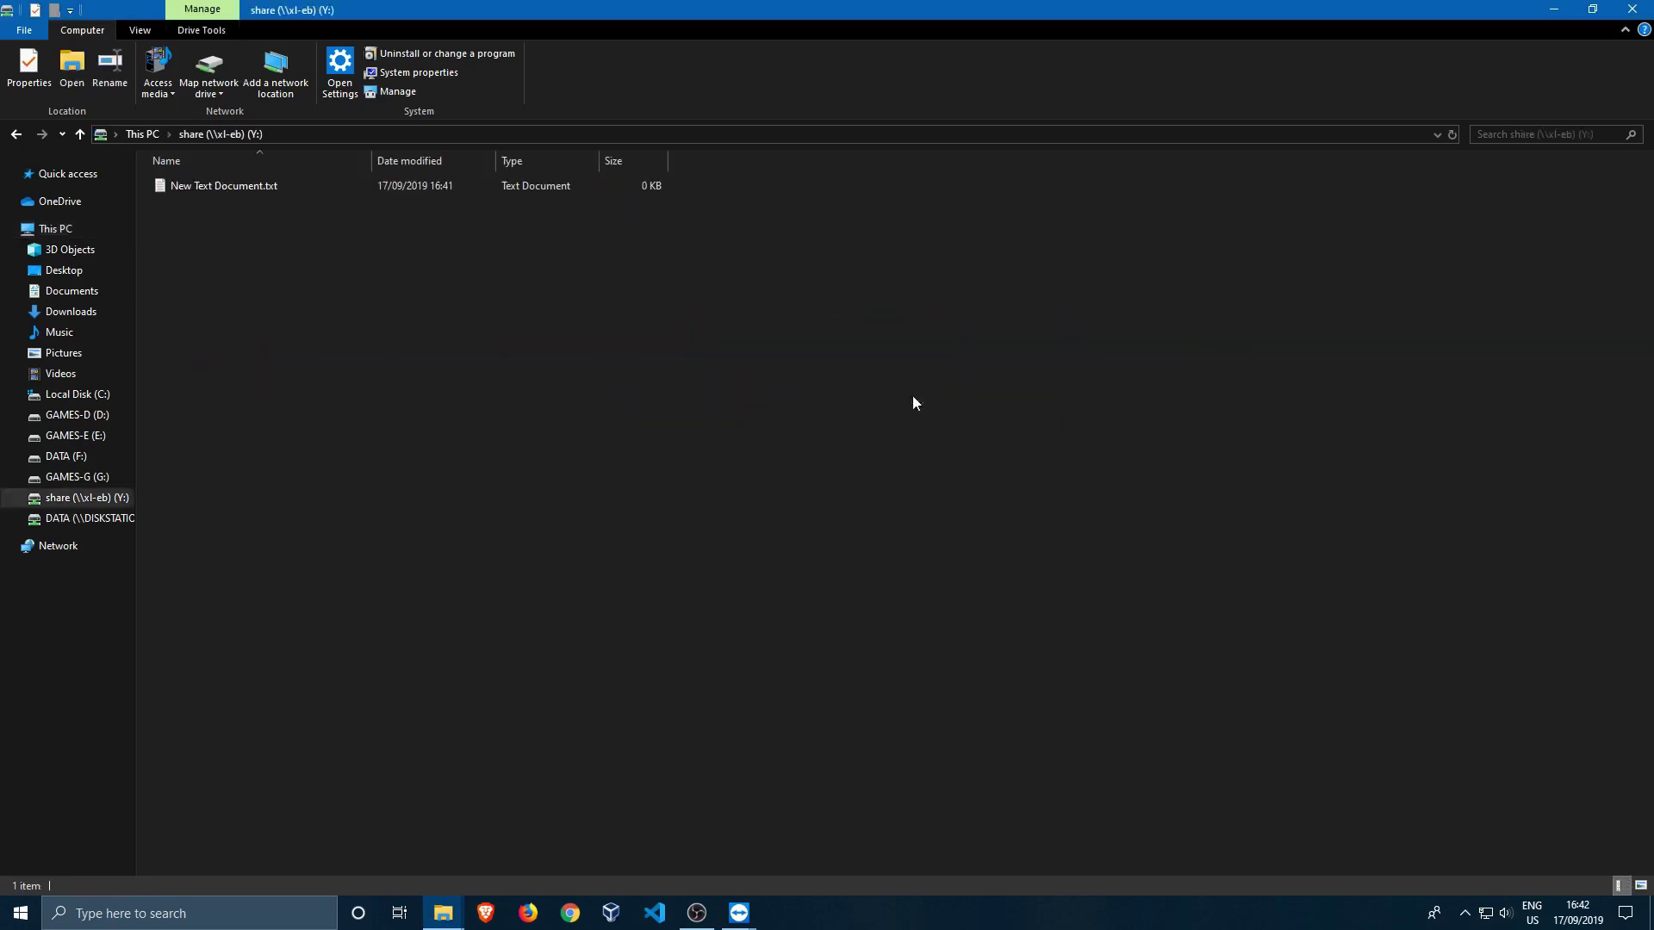
{"action": "right_click", "coordinate": [418, 314]}
{"action": "mouse_move", "coordinate": [463, 532]}
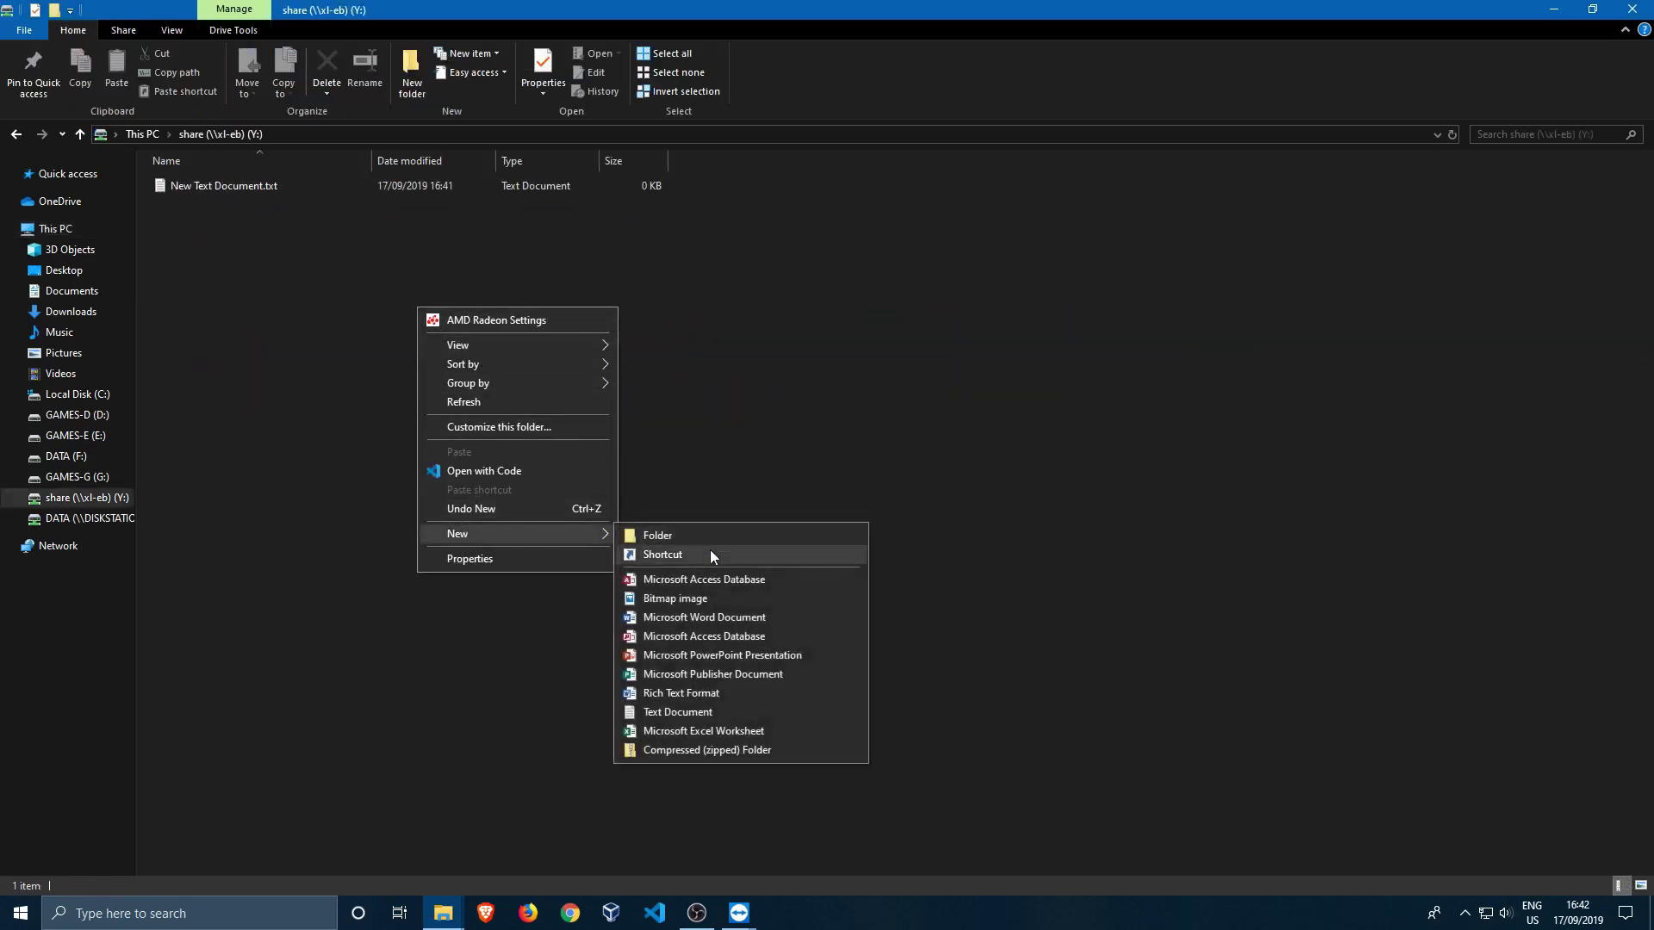
{"action": "left_click", "coordinate": [699, 596]}
{"action": "left_click", "coordinate": [448, 398]}
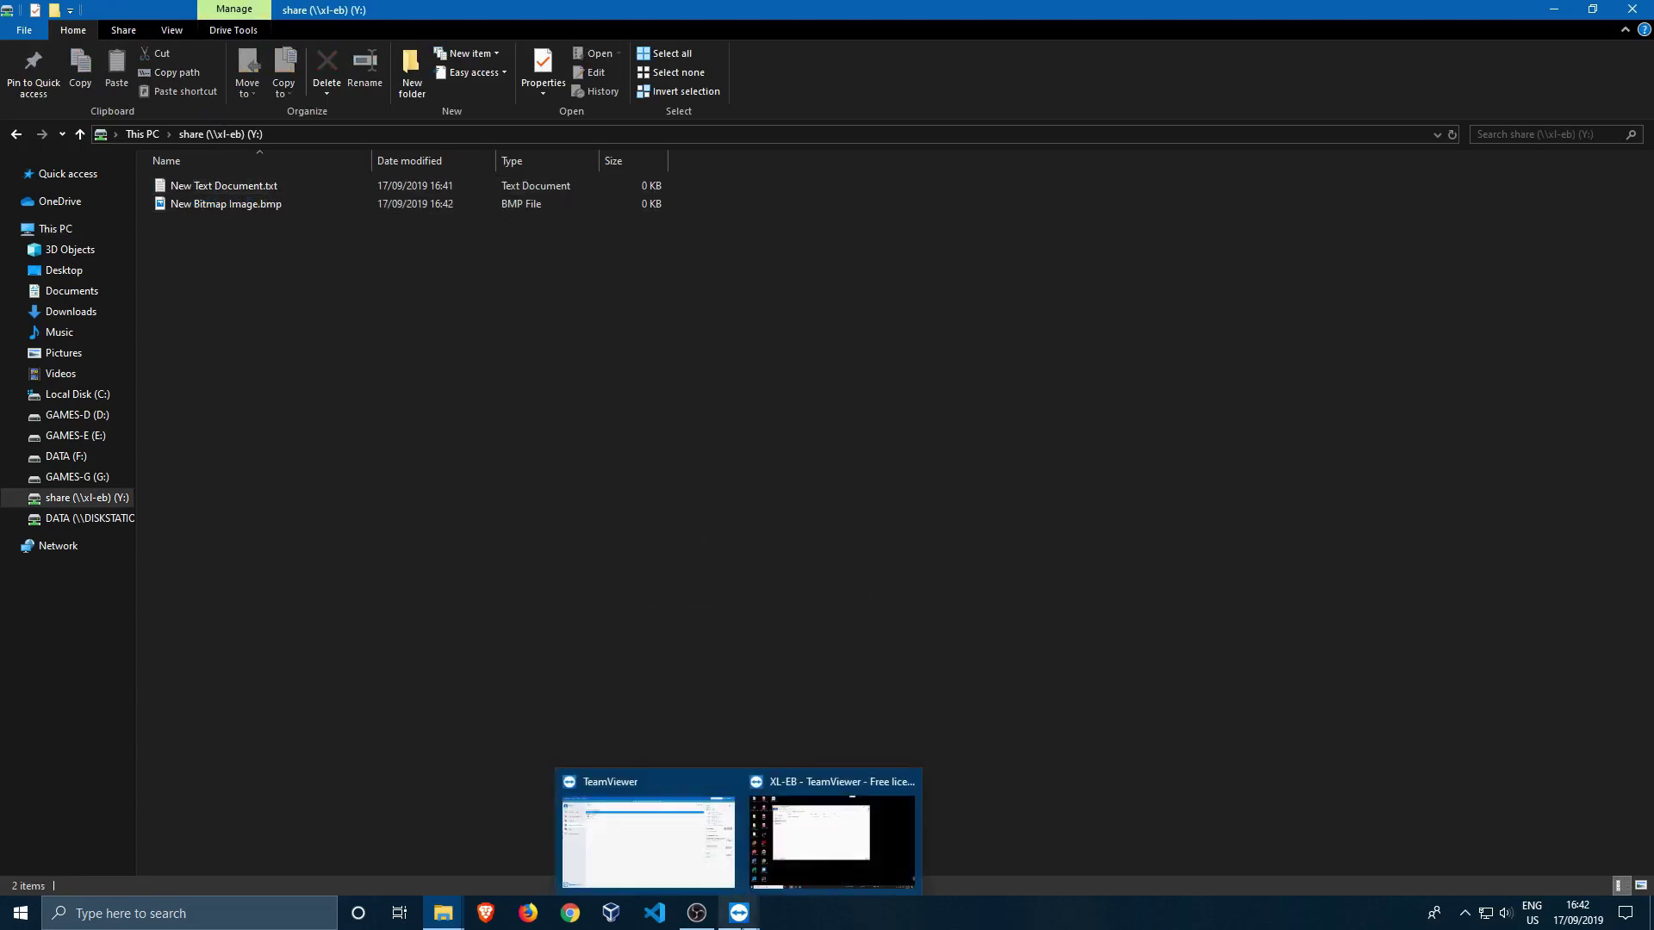
Step: Switch to the XL-EB TeamViewer session and create a new Rich Text Format document with the default name in Shared Folder
{"action": "left_click", "coordinate": [829, 862]}
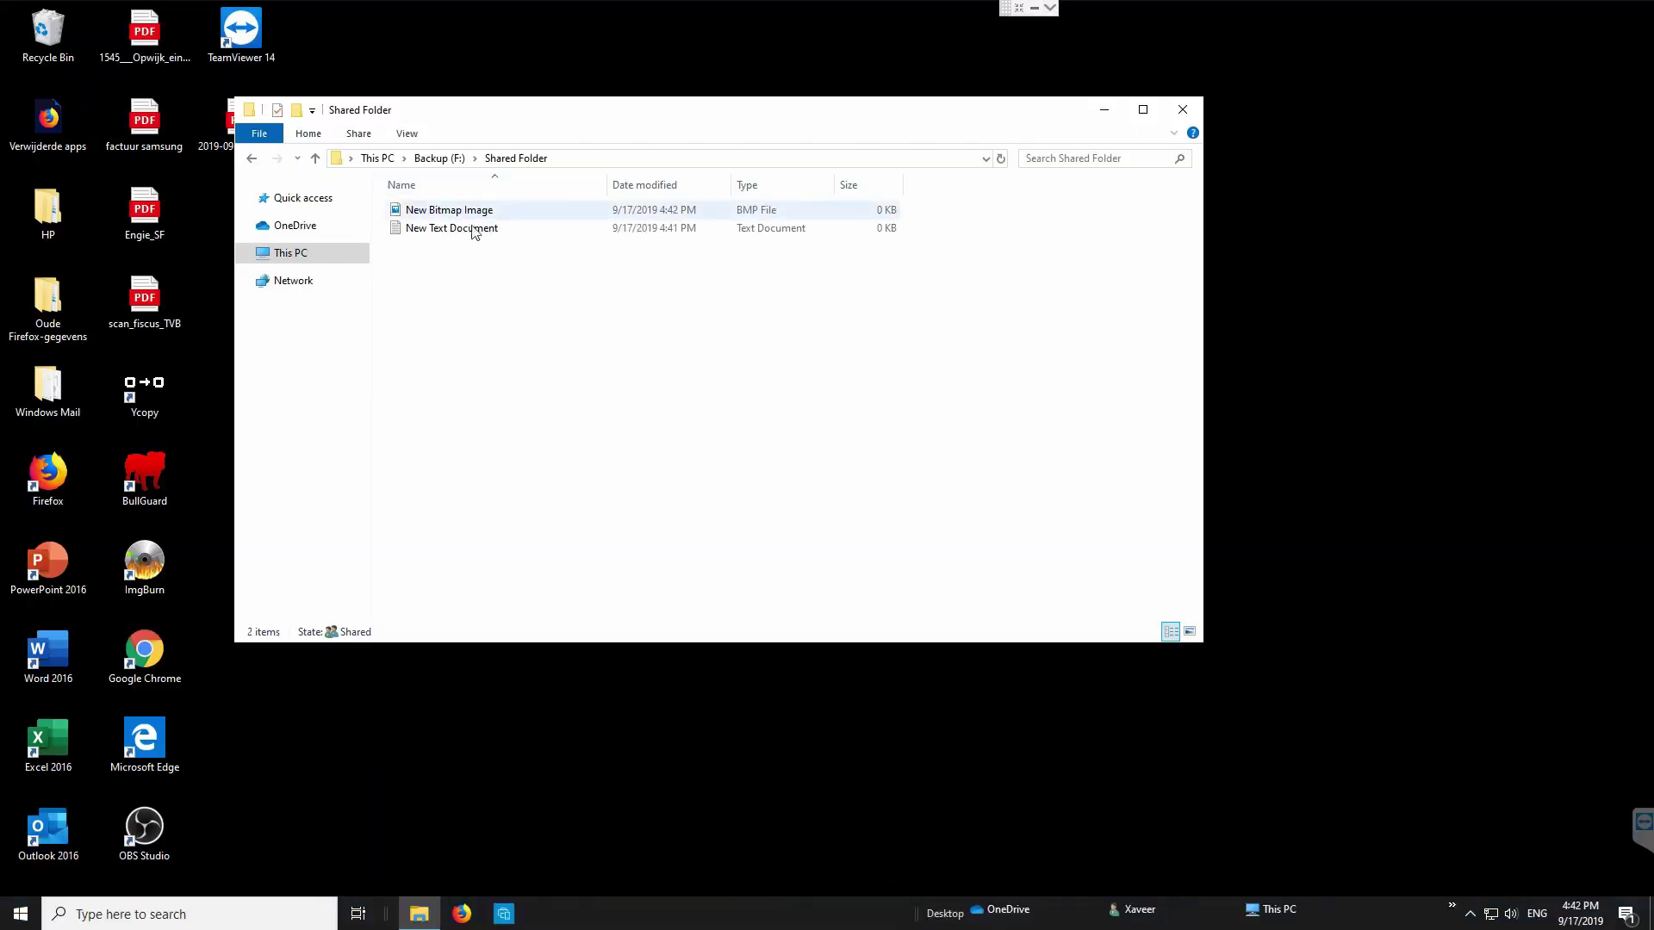
{"action": "right_click", "coordinate": [526, 311]}
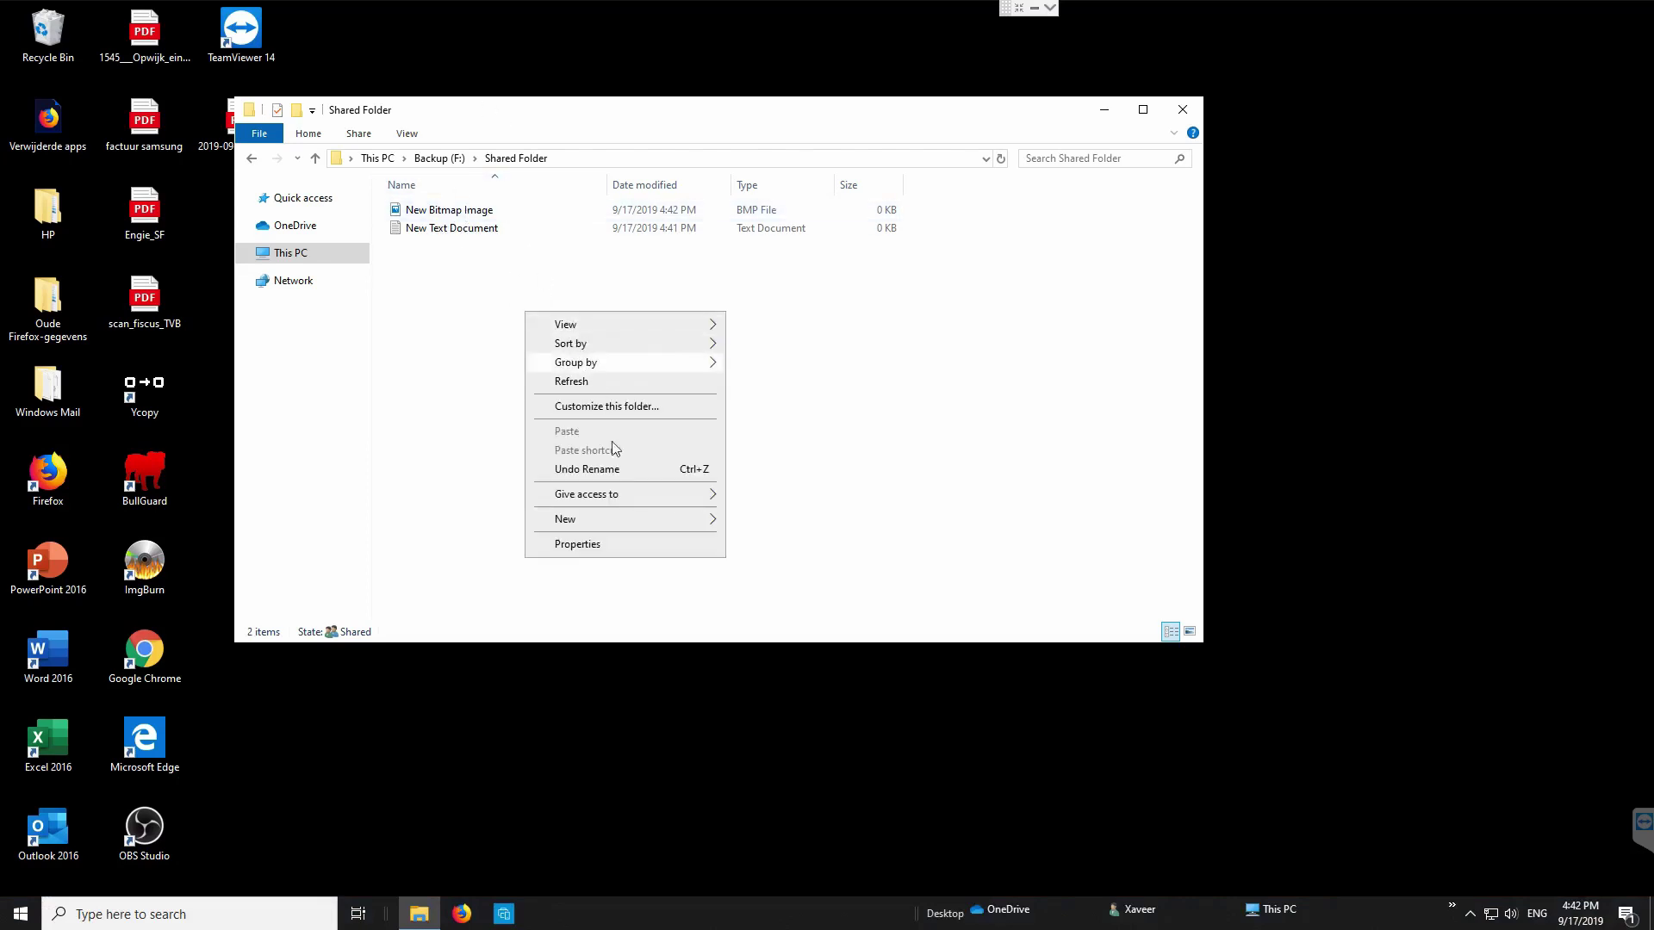
{"action": "mouse_move", "coordinate": [613, 520]}
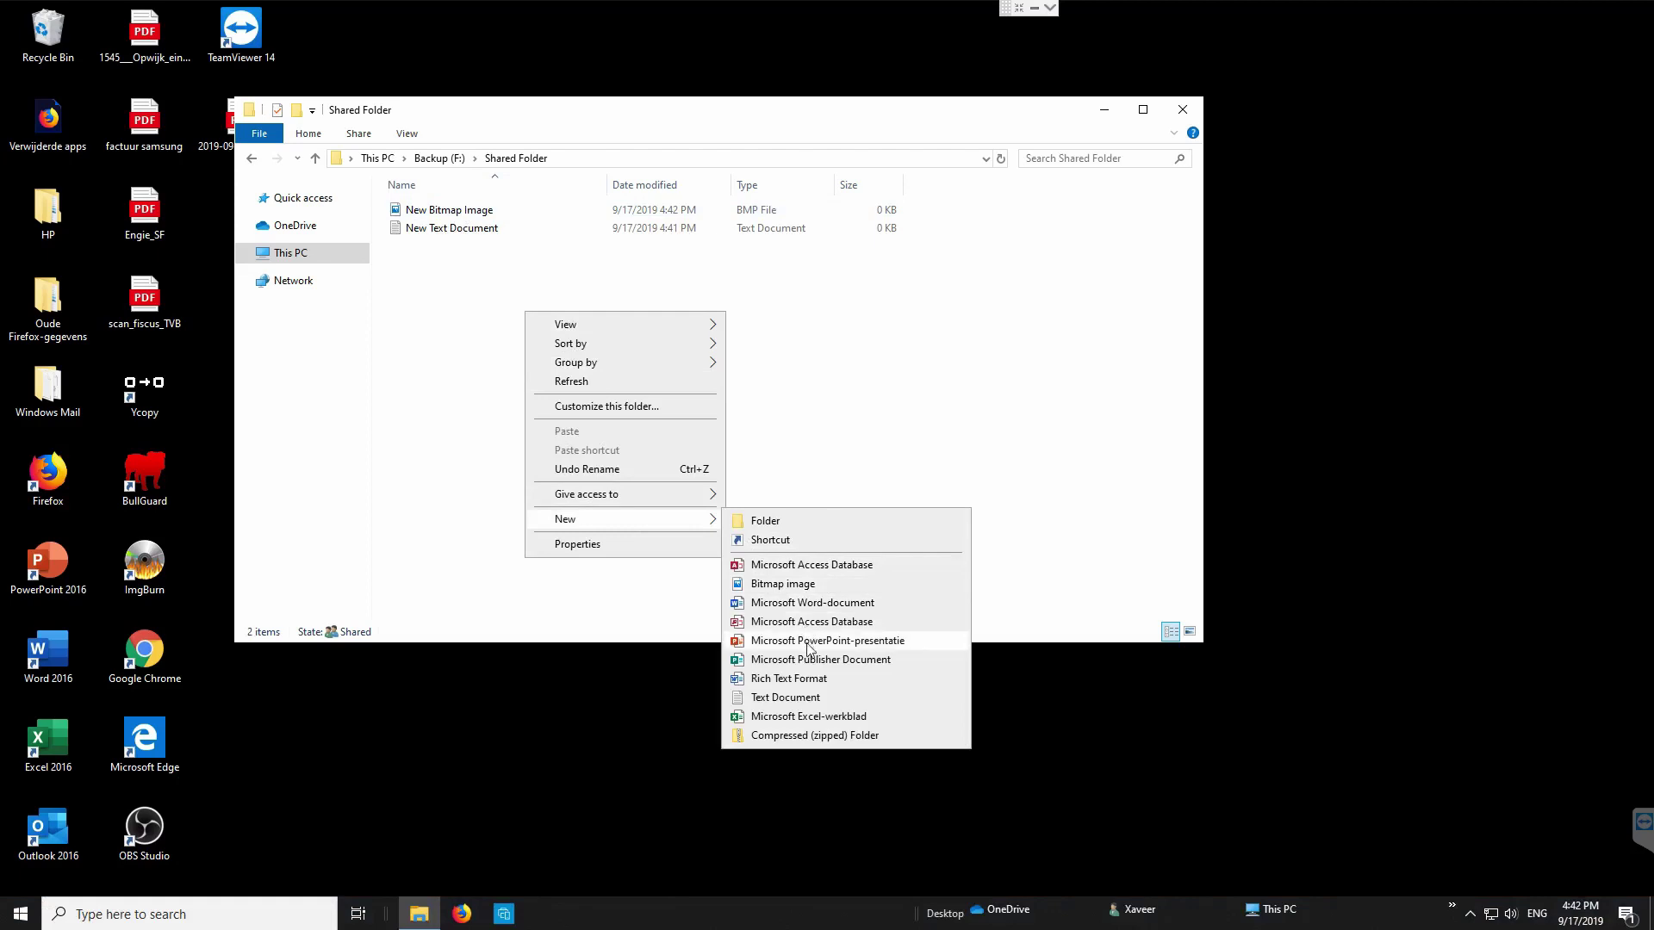
{"action": "left_click", "coordinate": [805, 678]}
{"action": "key", "text": "Return"}
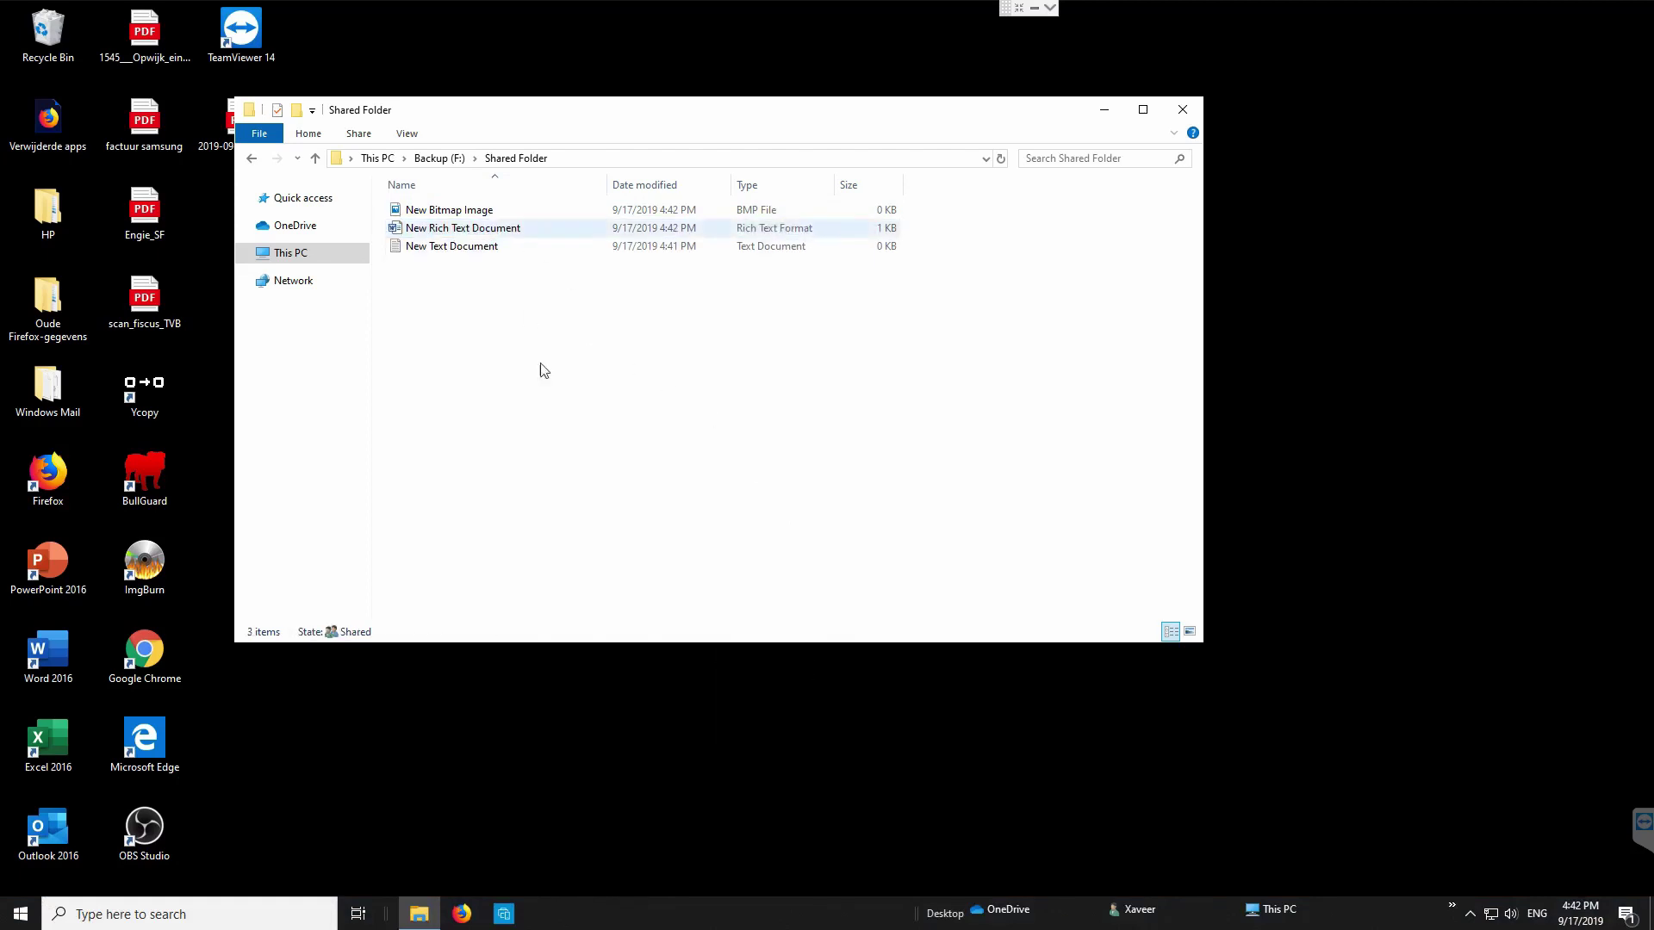
Step: Return to the local computer to view the mapped share (\\xl-eb) (Y:) drive, and close its File Explorer window
{"action": "left_click", "coordinate": [1034, 8]}
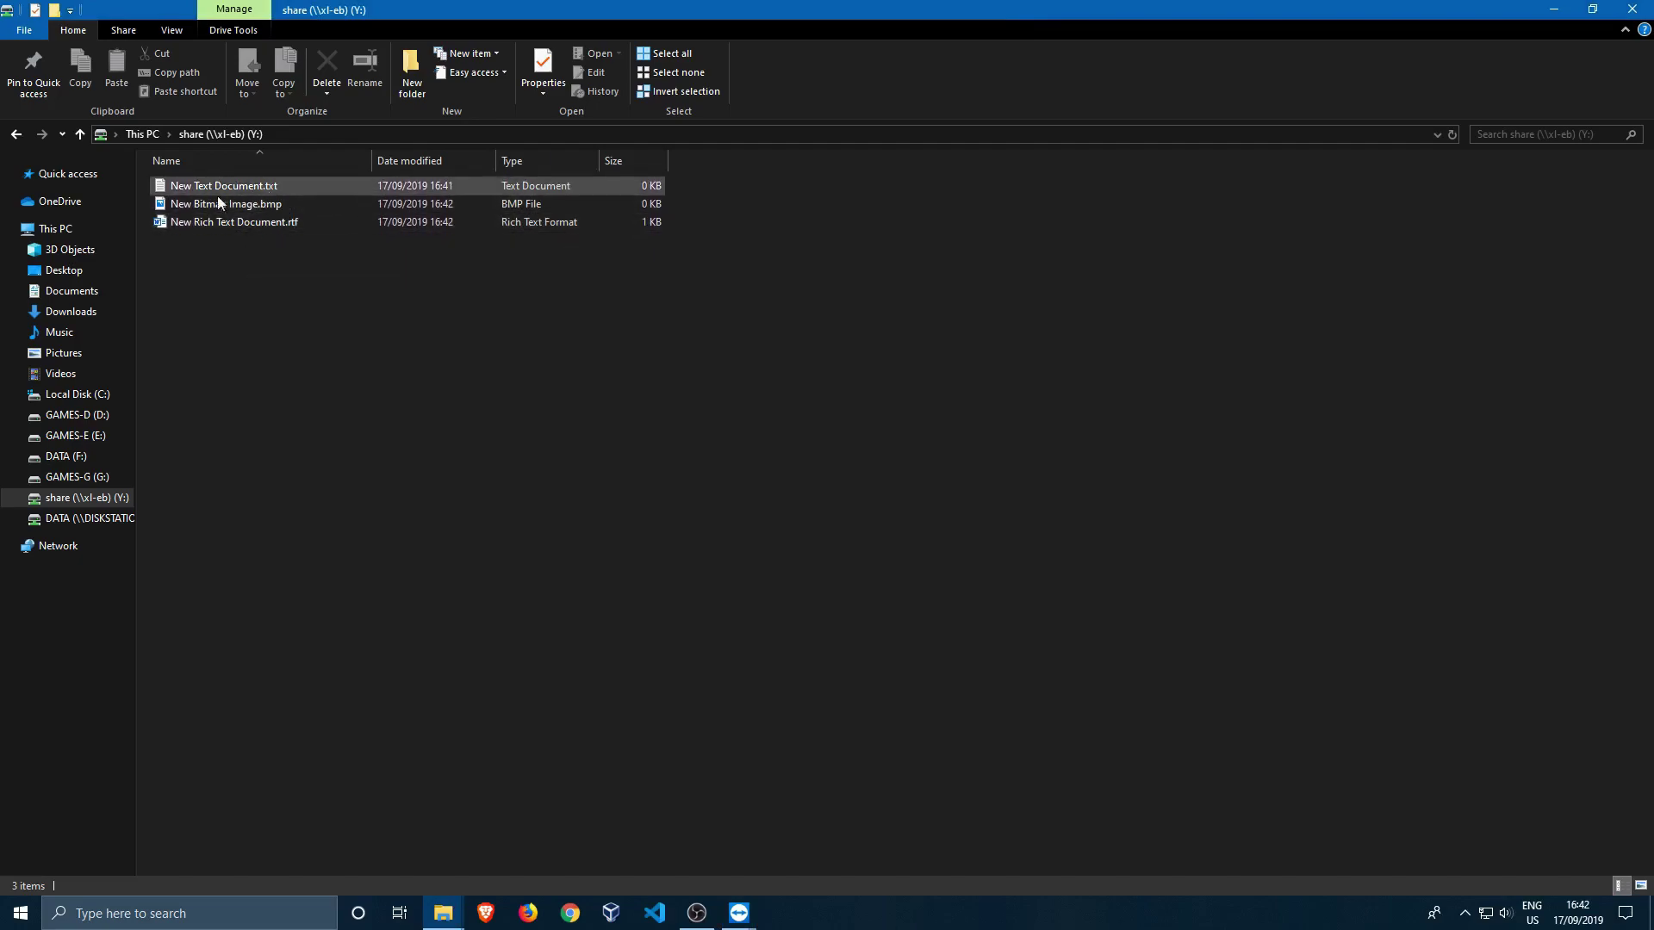
{"action": "left_click", "coordinate": [1631, 8]}
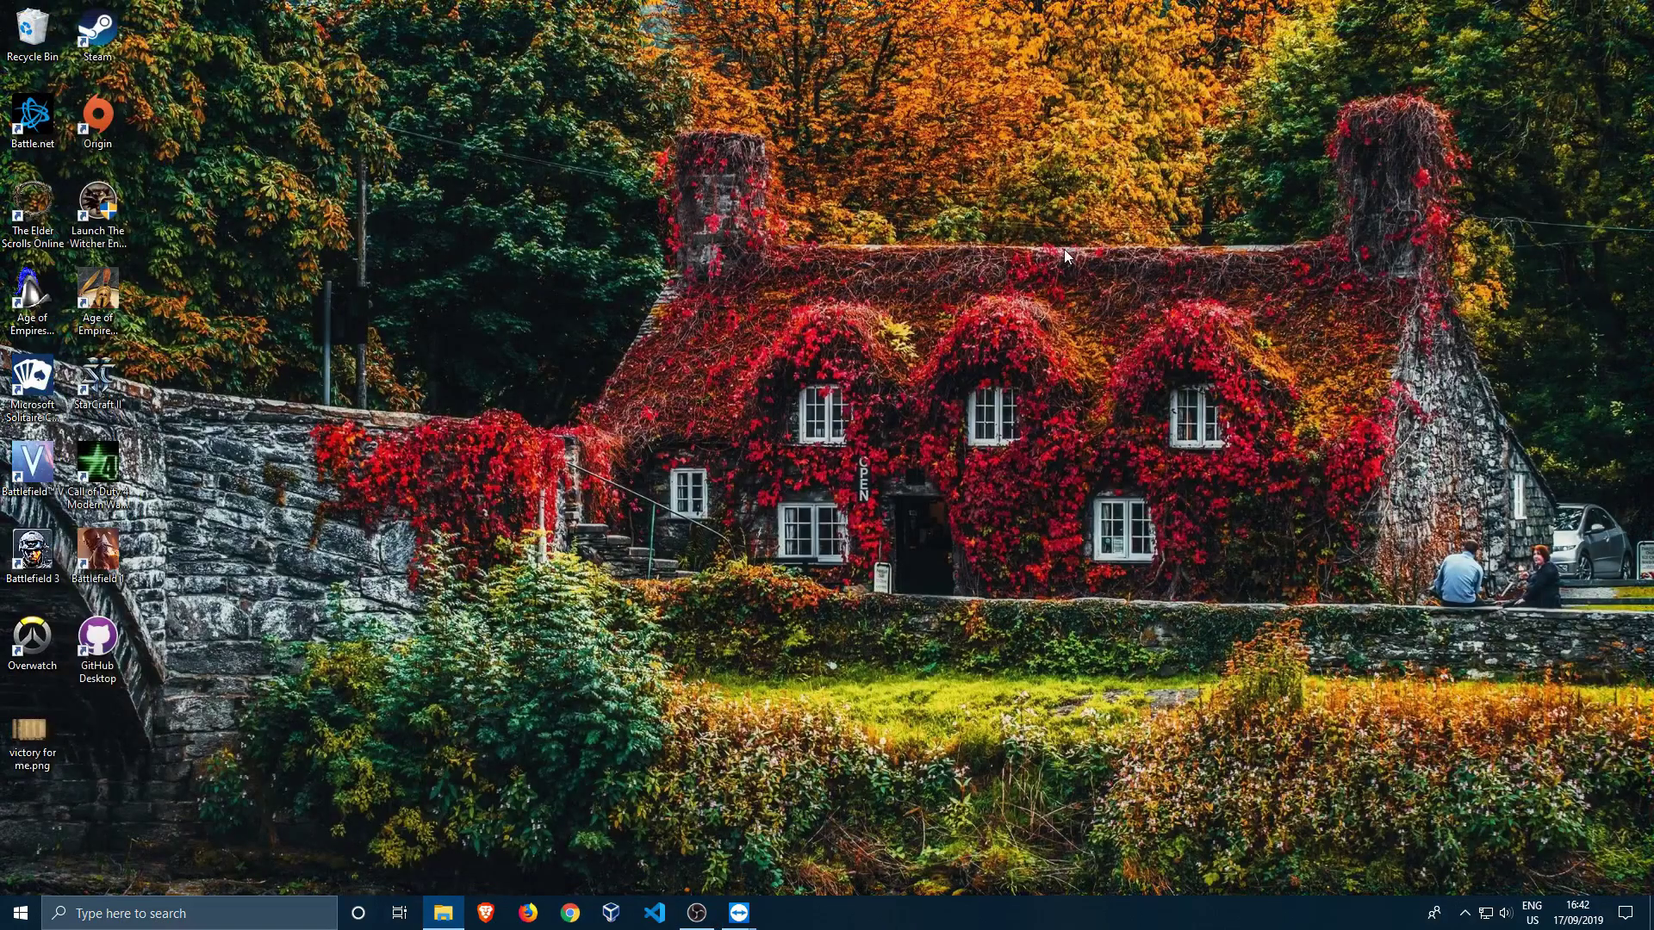